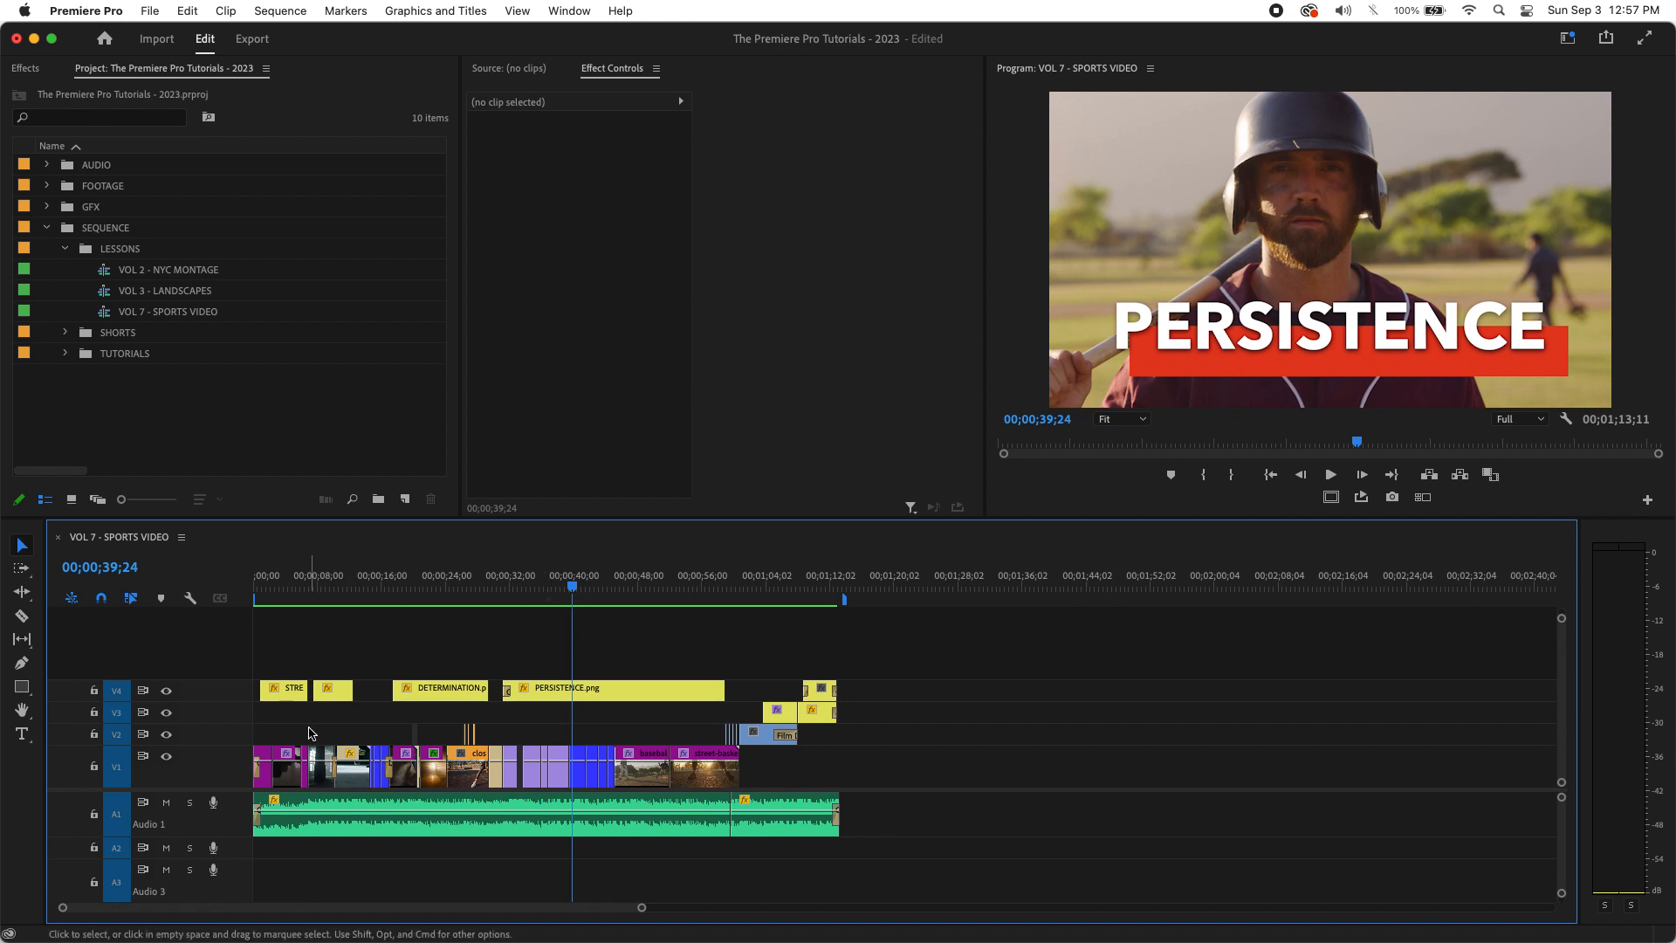
- Move the playhead to the start of VOL 7 - SPORTS VIDEO, review its export settings, and return to editing
{"action": "left_click_drag", "start_coordinate": [332, 585], "coordinate": [149, 527]}
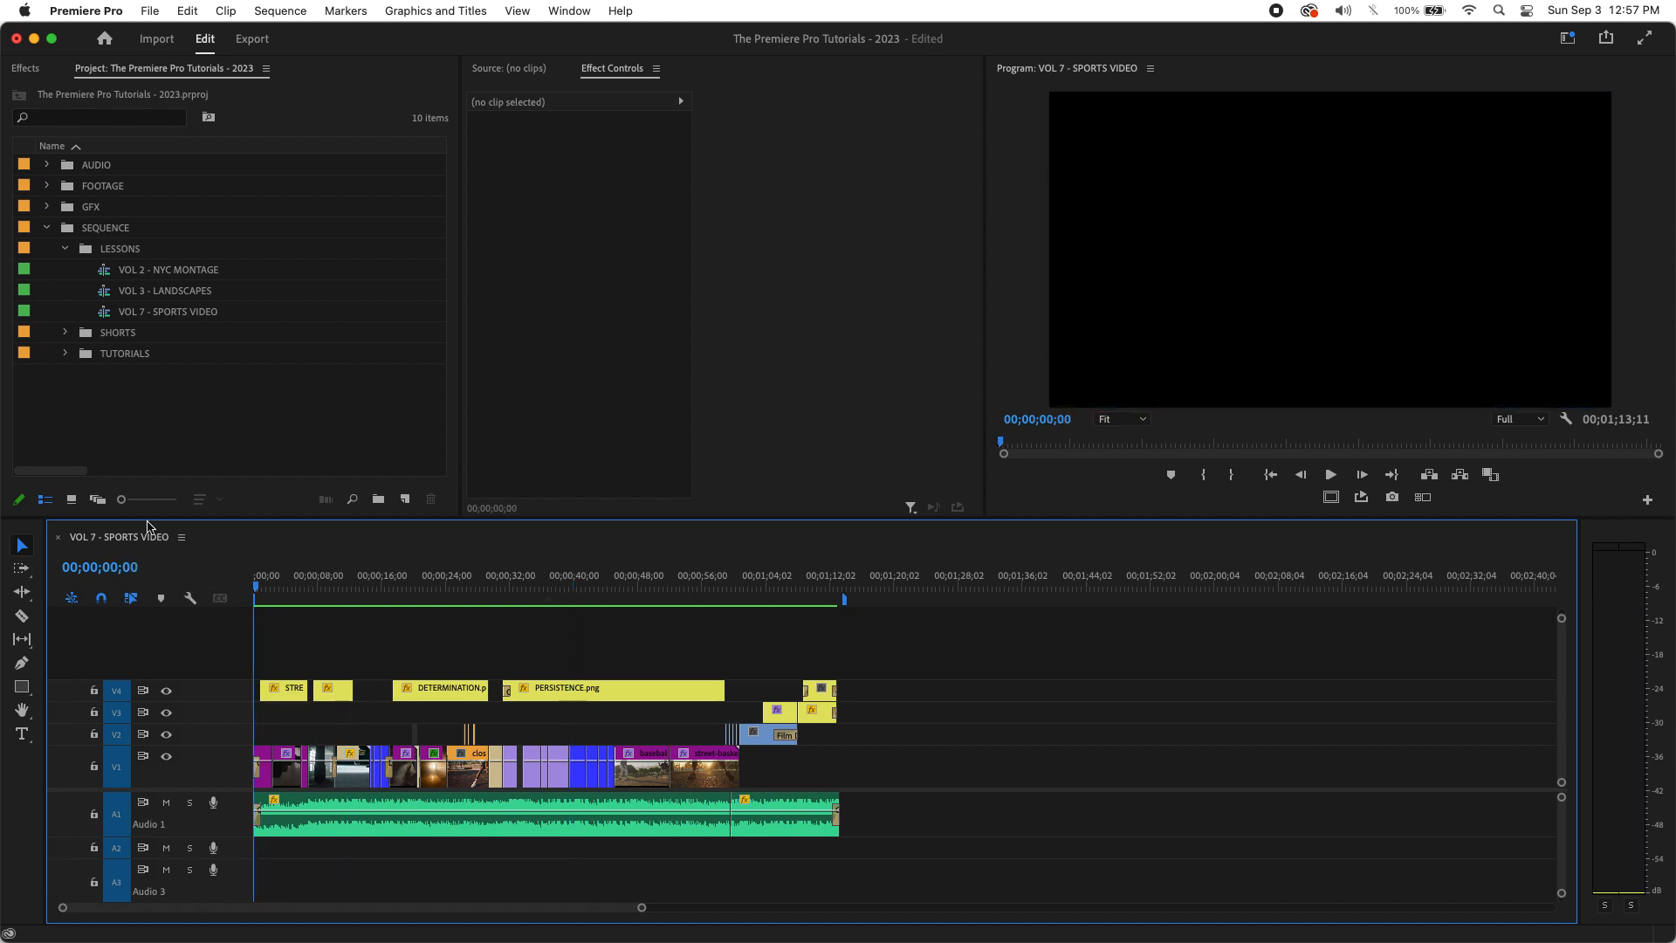
{"action": "left_click", "coordinate": [253, 39]}
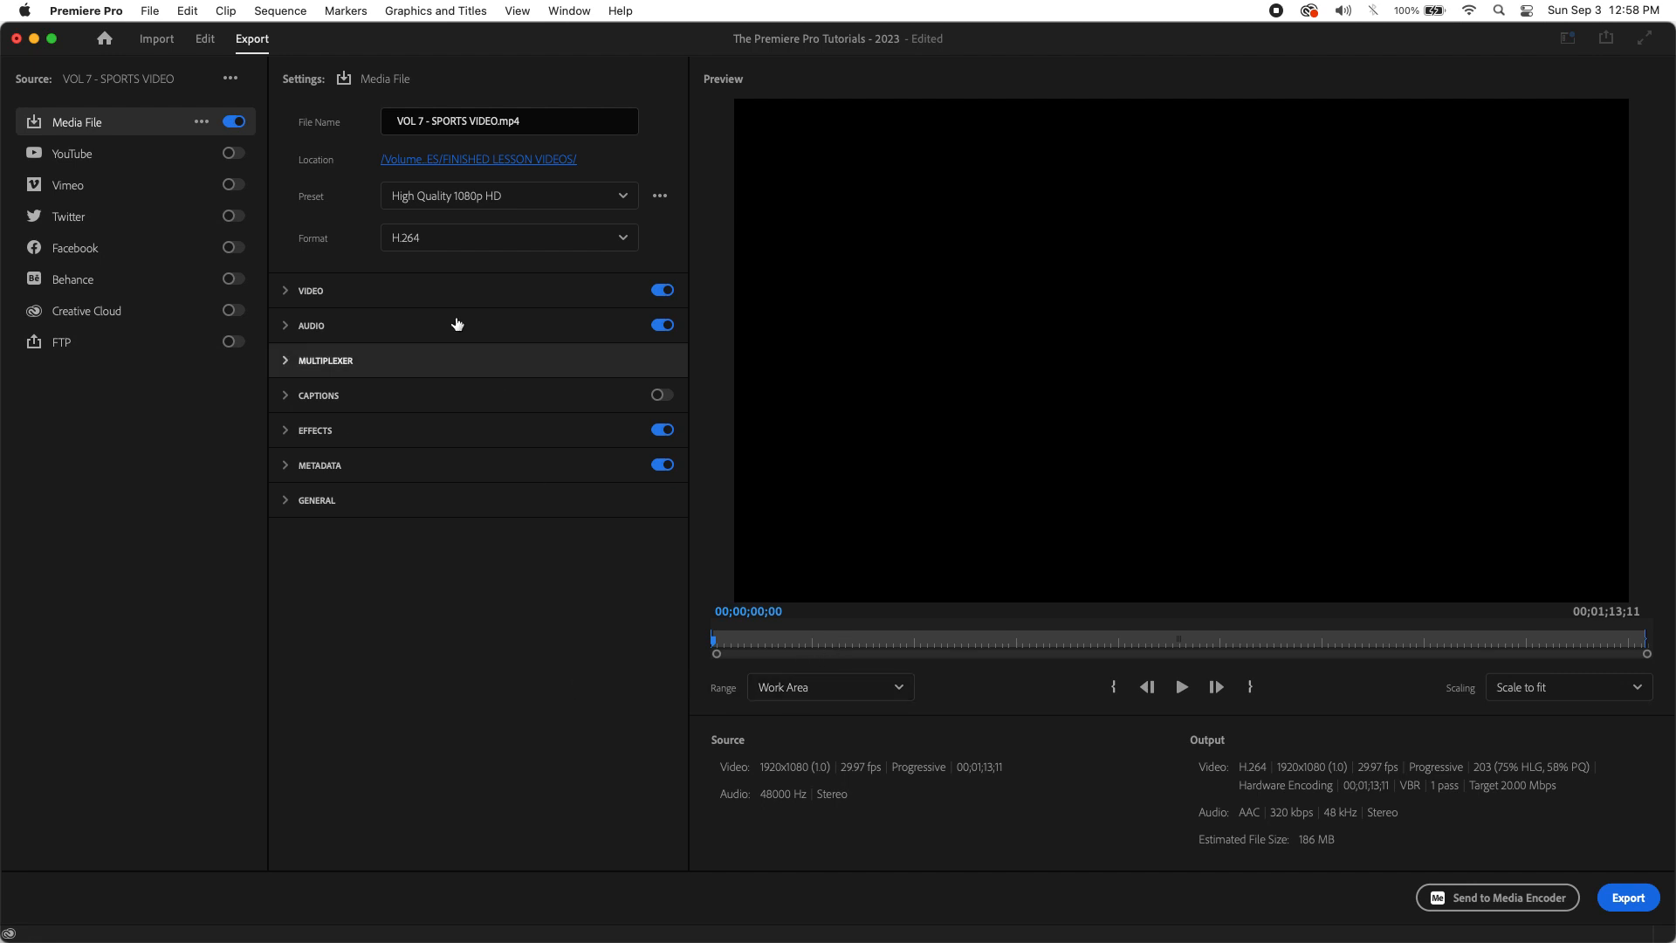
{"action": "left_click", "coordinate": [203, 41]}
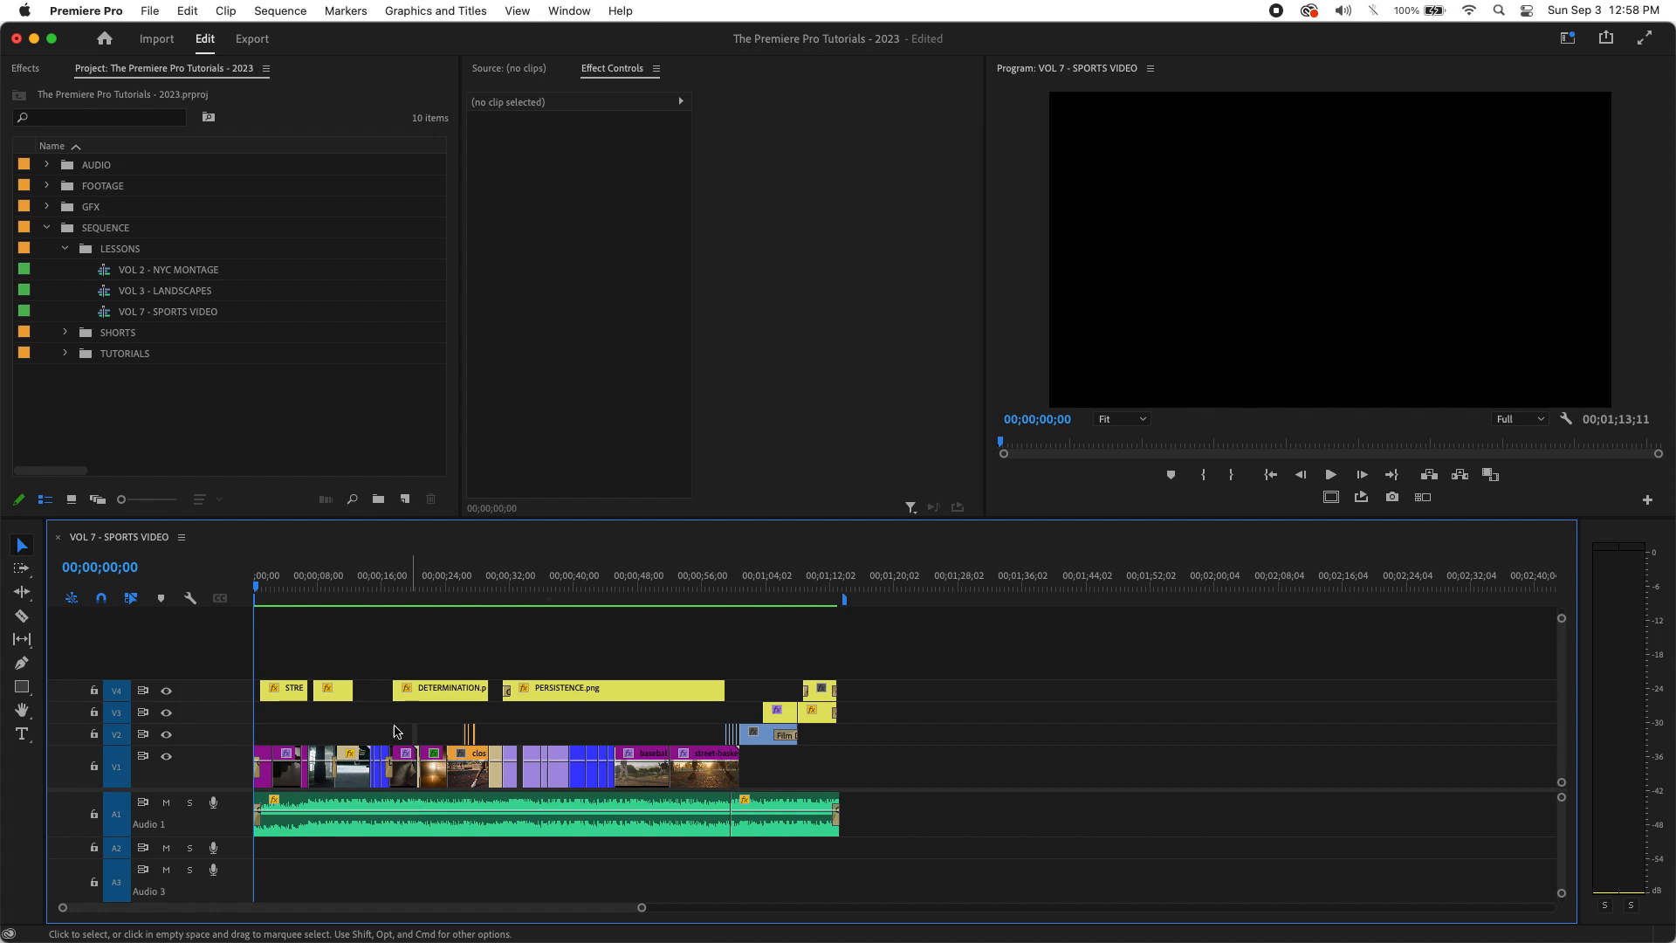
- Slide the work area about 55 seconds along the timeline and return it to the sequence start
{"action": "left_click", "coordinate": [382, 594]}
{"action": "left_click_drag", "start_coordinate": [381, 594], "coordinate": [393, 593]}
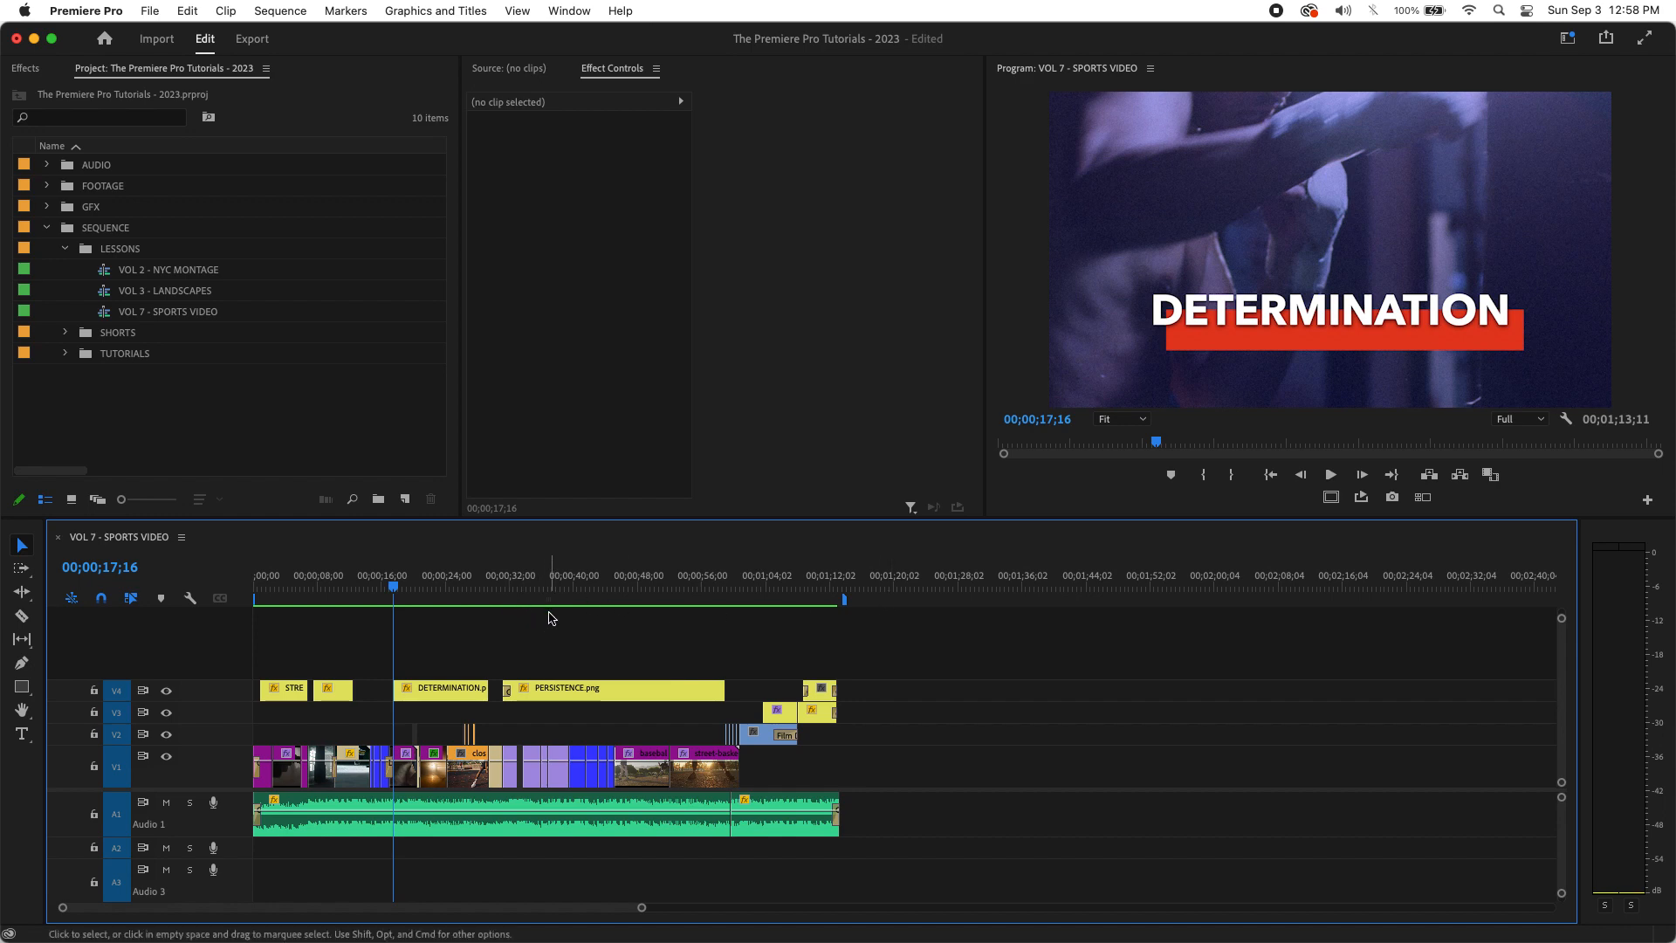
{"action": "left_click_drag", "start_coordinate": [554, 594], "coordinate": [696, 608]}
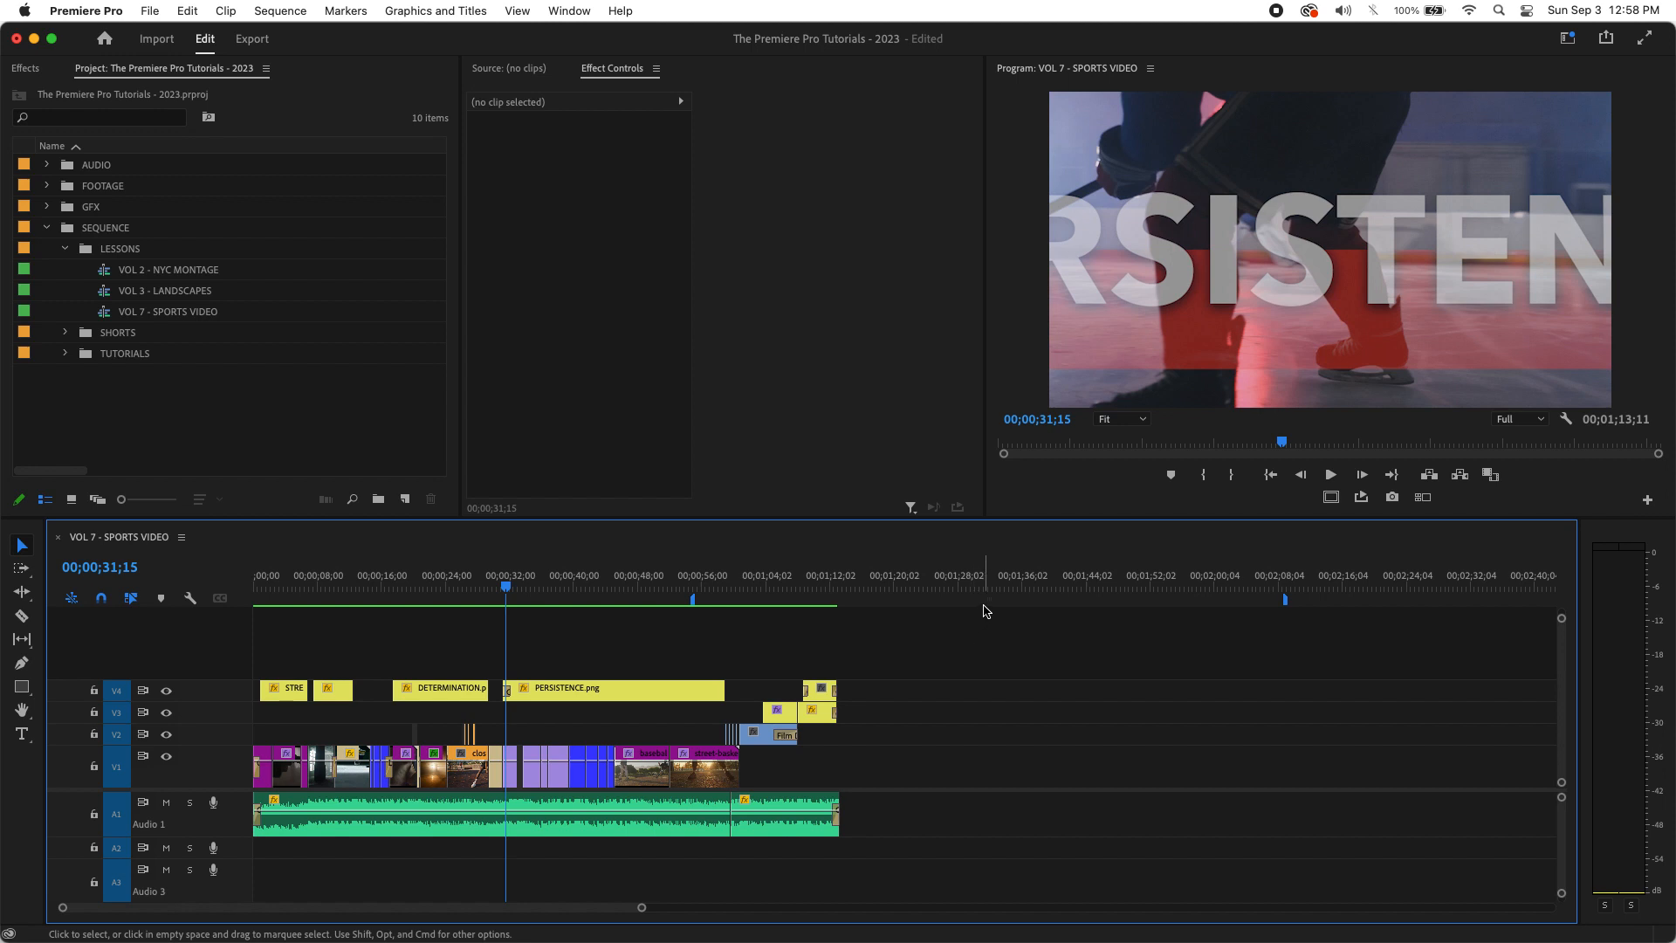
{"action": "left_click_drag", "start_coordinate": [969, 588], "coordinate": [877, 589]}
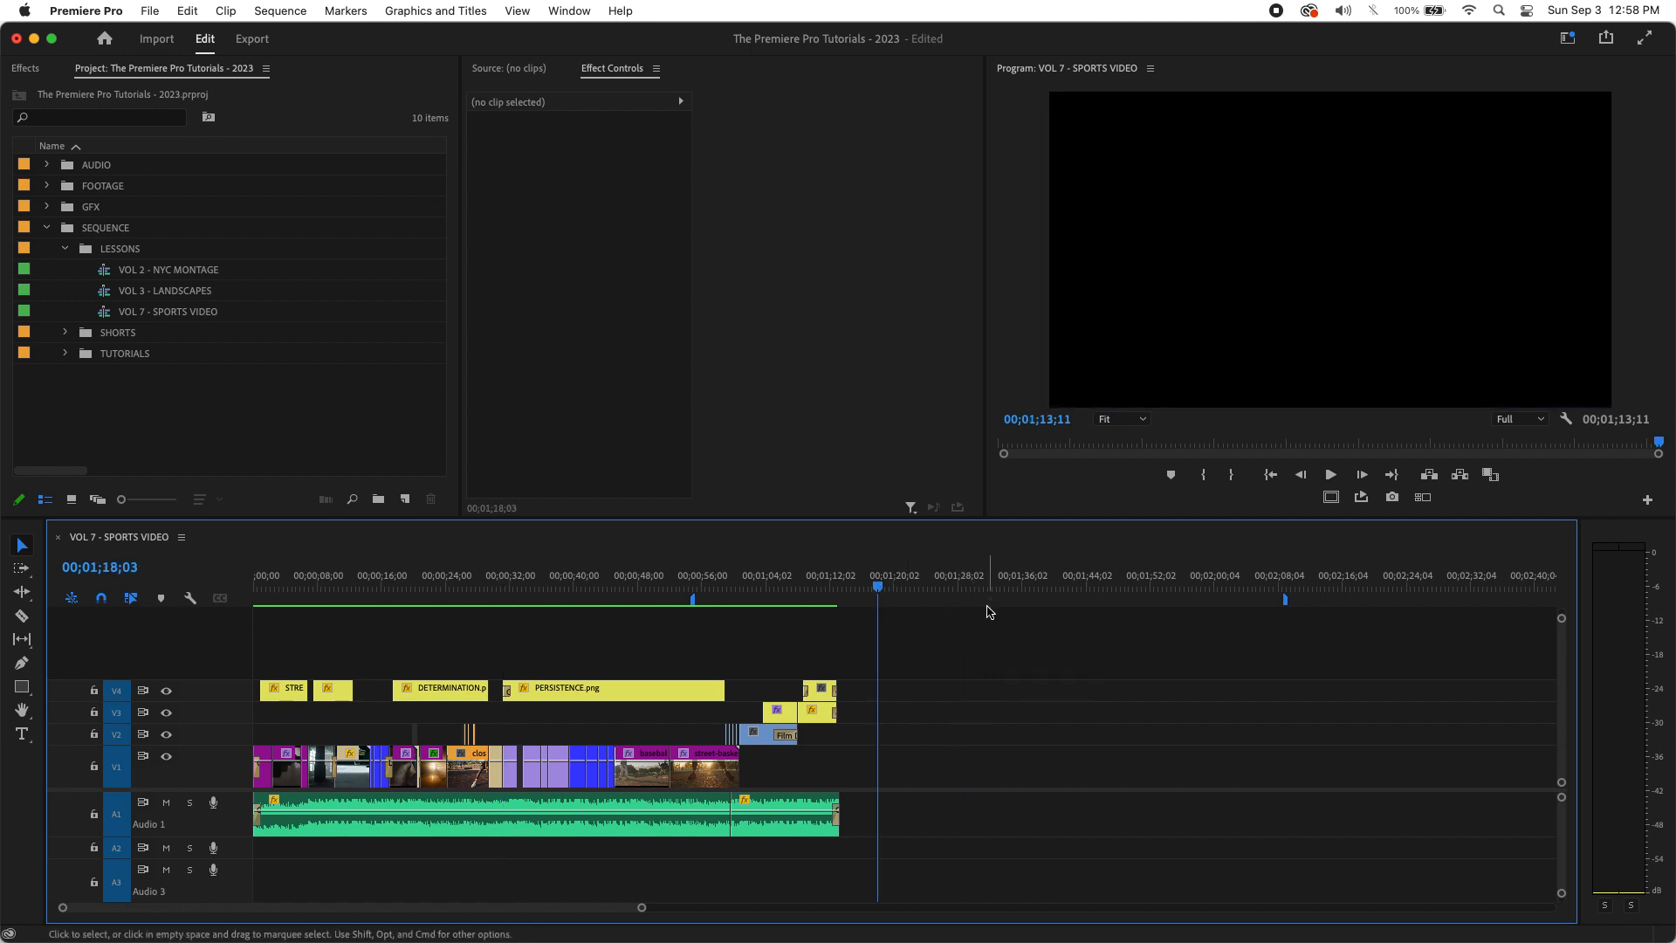
{"action": "left_click_drag", "start_coordinate": [987, 612], "coordinate": [292, 630]}
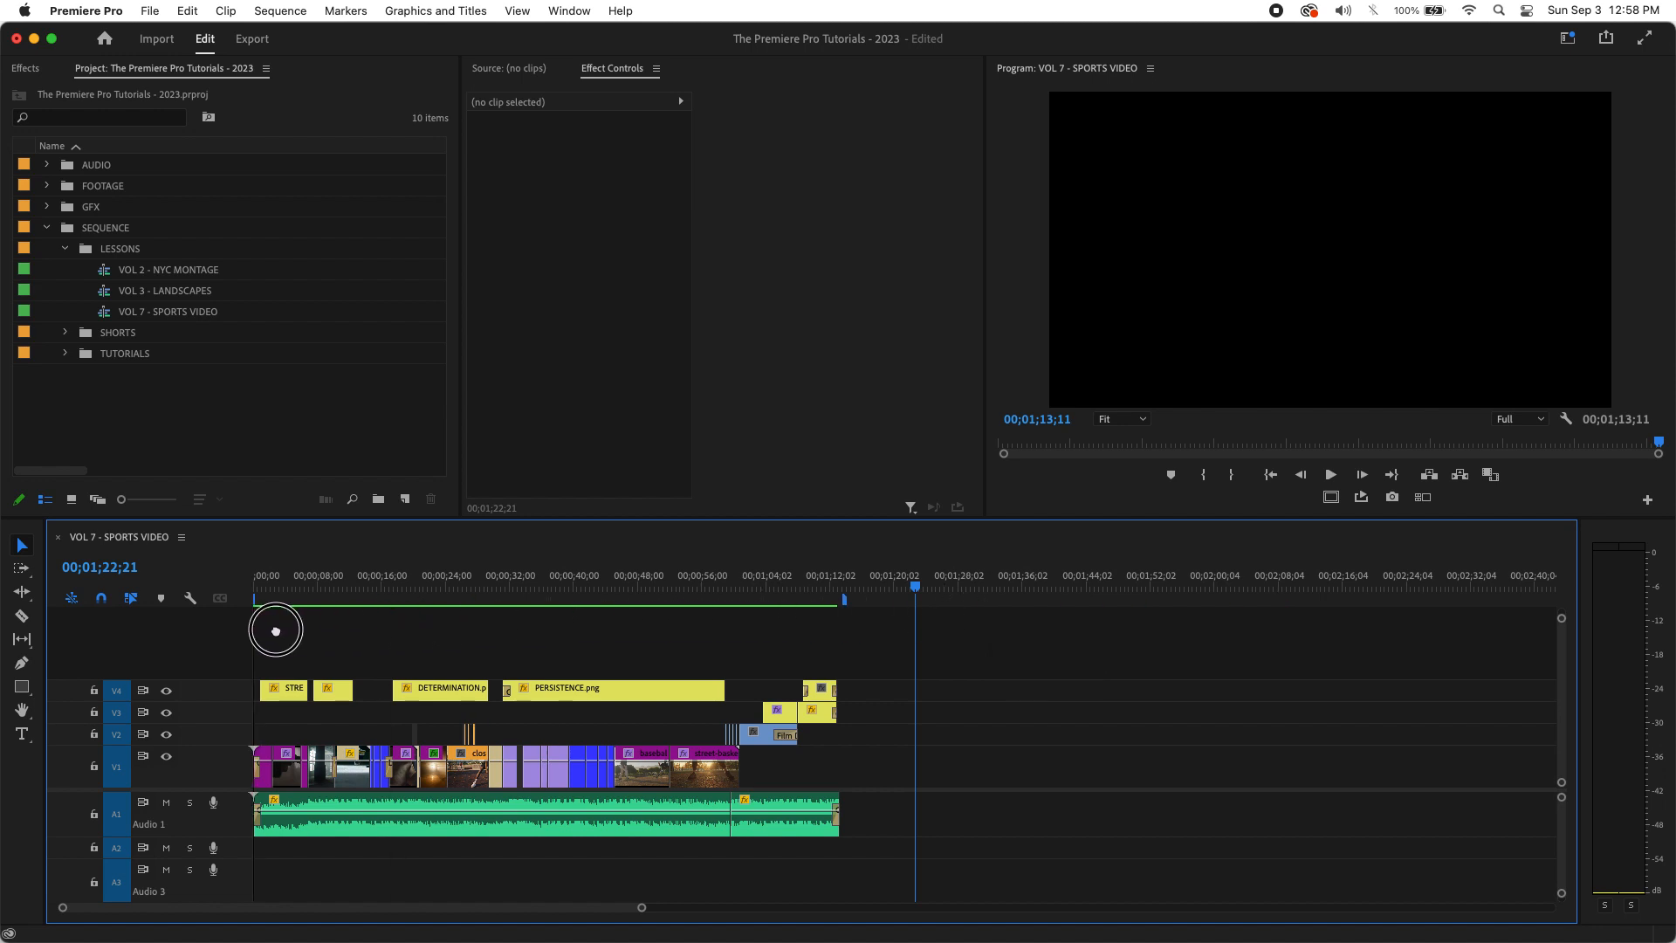
- Trim the work area to begin at about 00;01;03 and play part of the closing logo section
{"action": "left_click_drag", "start_coordinate": [342, 575], "coordinate": [760, 583]}
{"action": "left_click_drag", "start_coordinate": [255, 604], "coordinate": [759, 657]}
{"action": "left_click", "coordinate": [809, 580]}
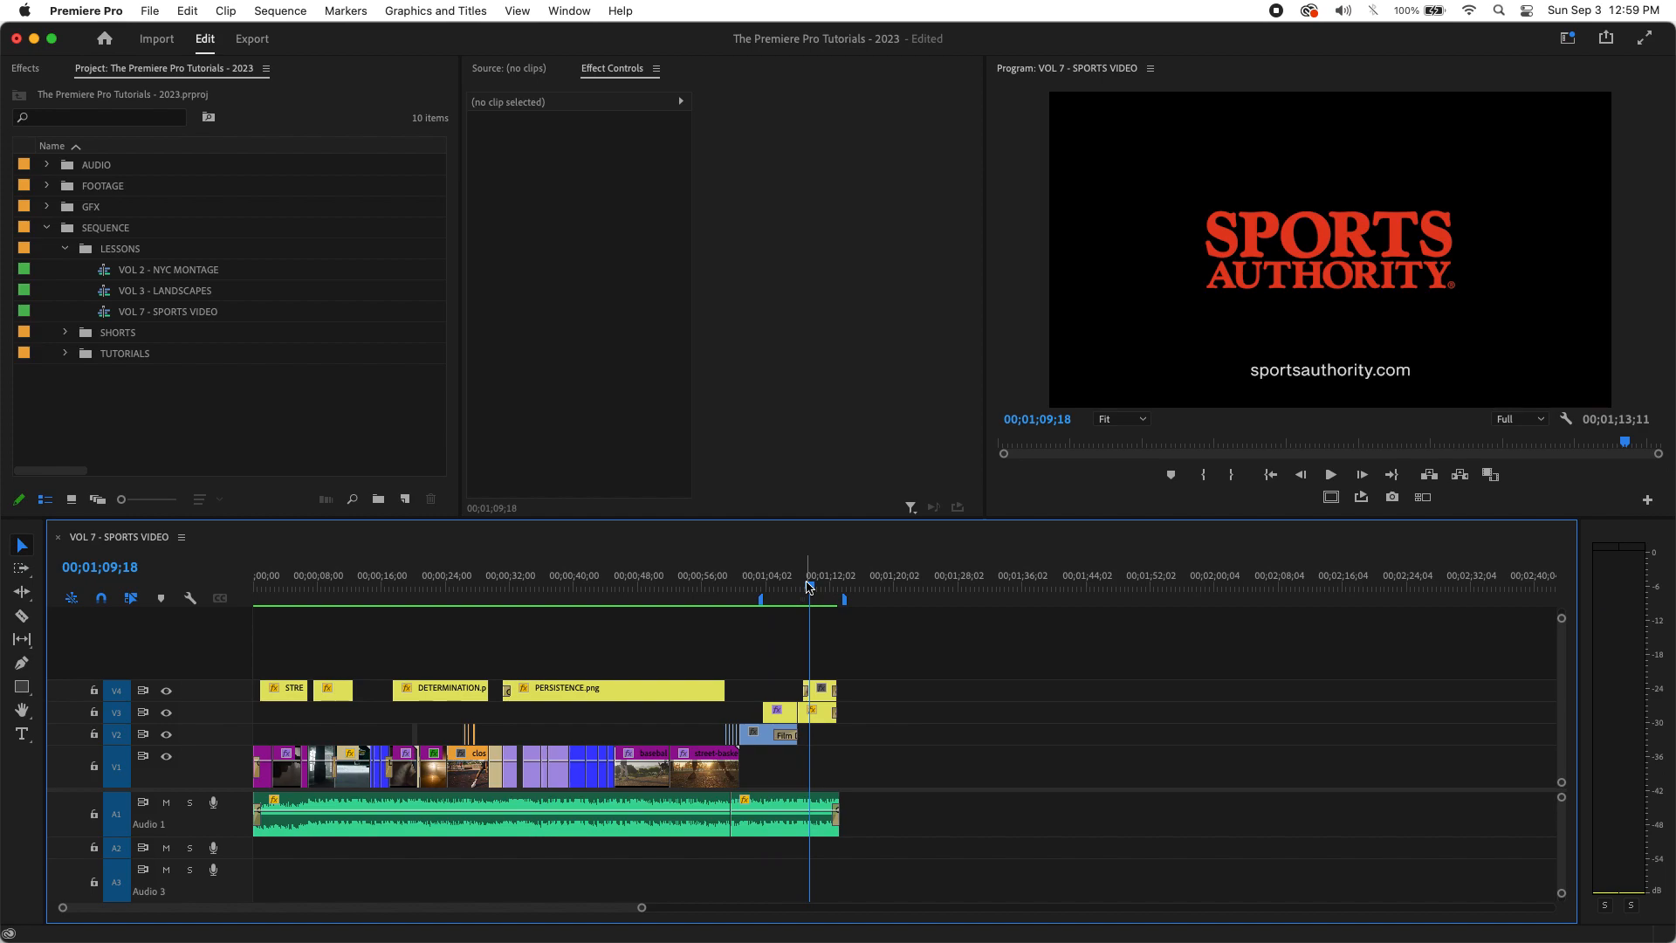
{"action": "key", "text": "Return"}
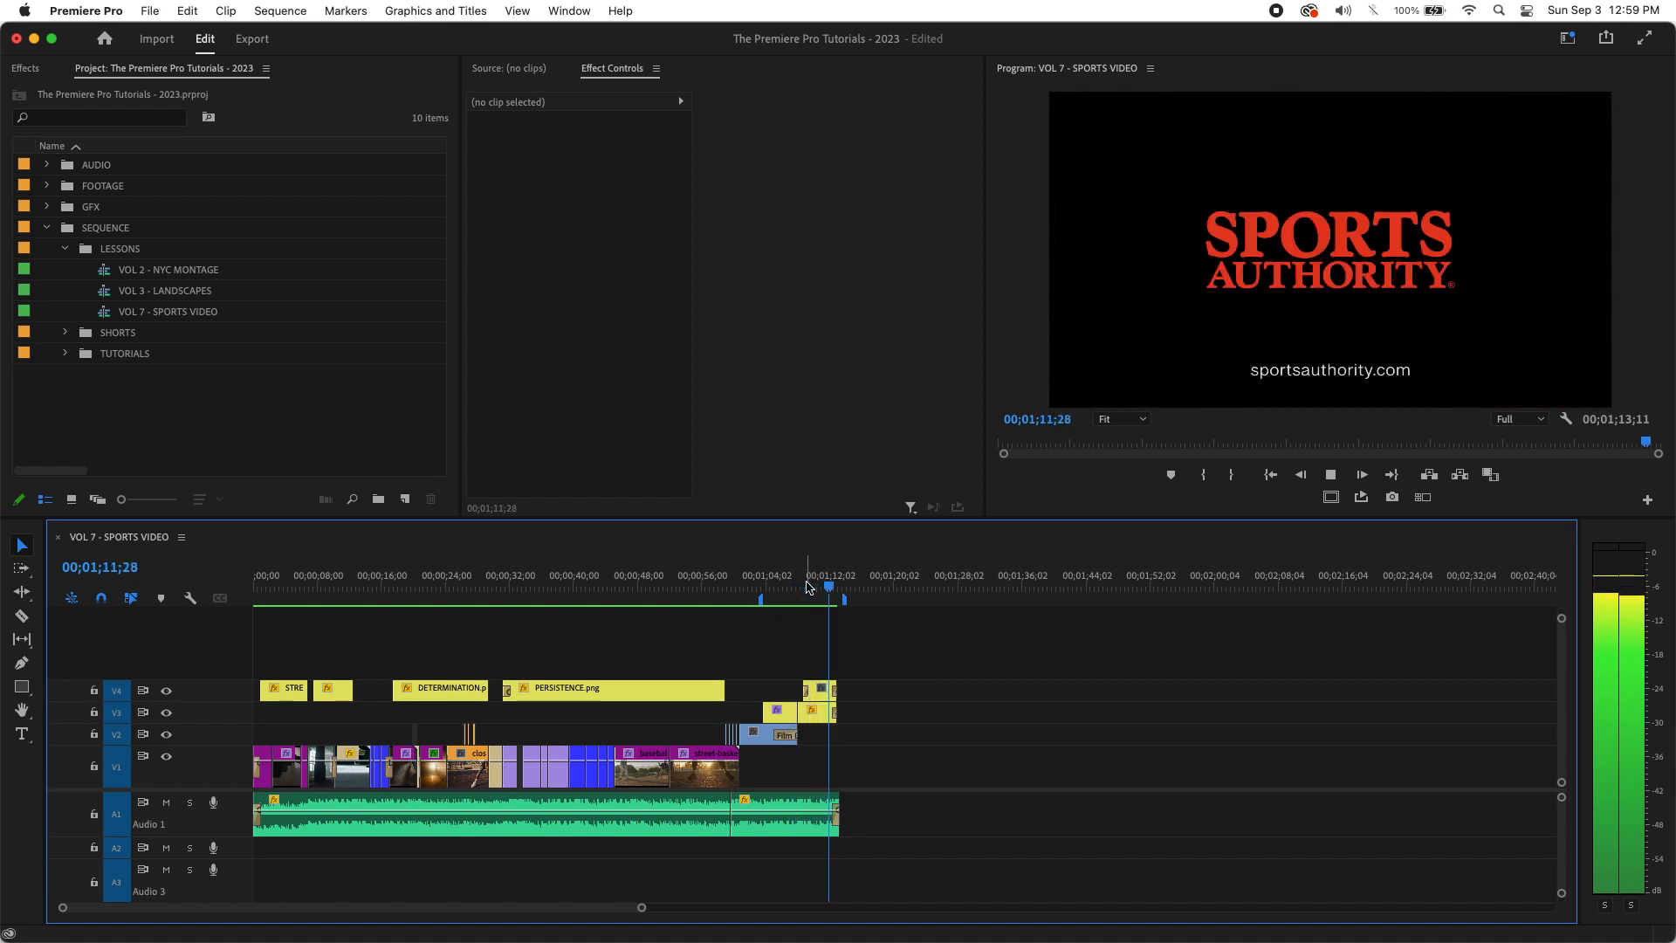
{"action": "key", "text": "space"}
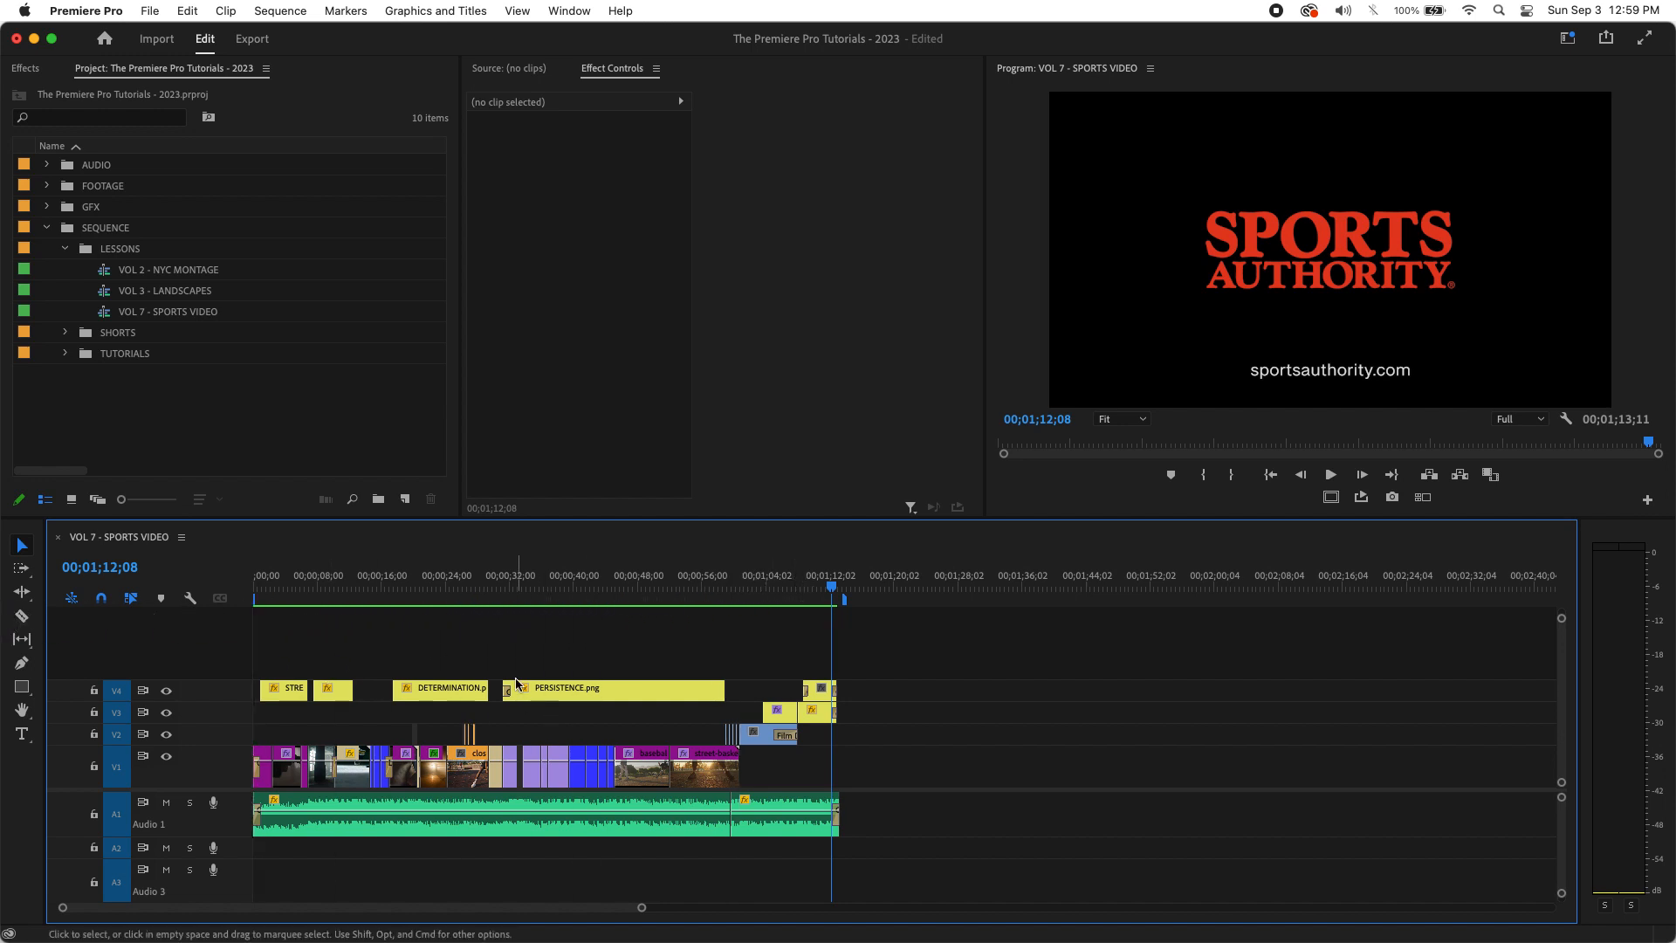
- Scrub back to 00;00;36;19 and hide the Work Area Bar in the VOL 7 - SPORTS VIDEO timeline
{"action": "left_click_drag", "start_coordinate": [831, 587], "coordinate": [548, 596]}
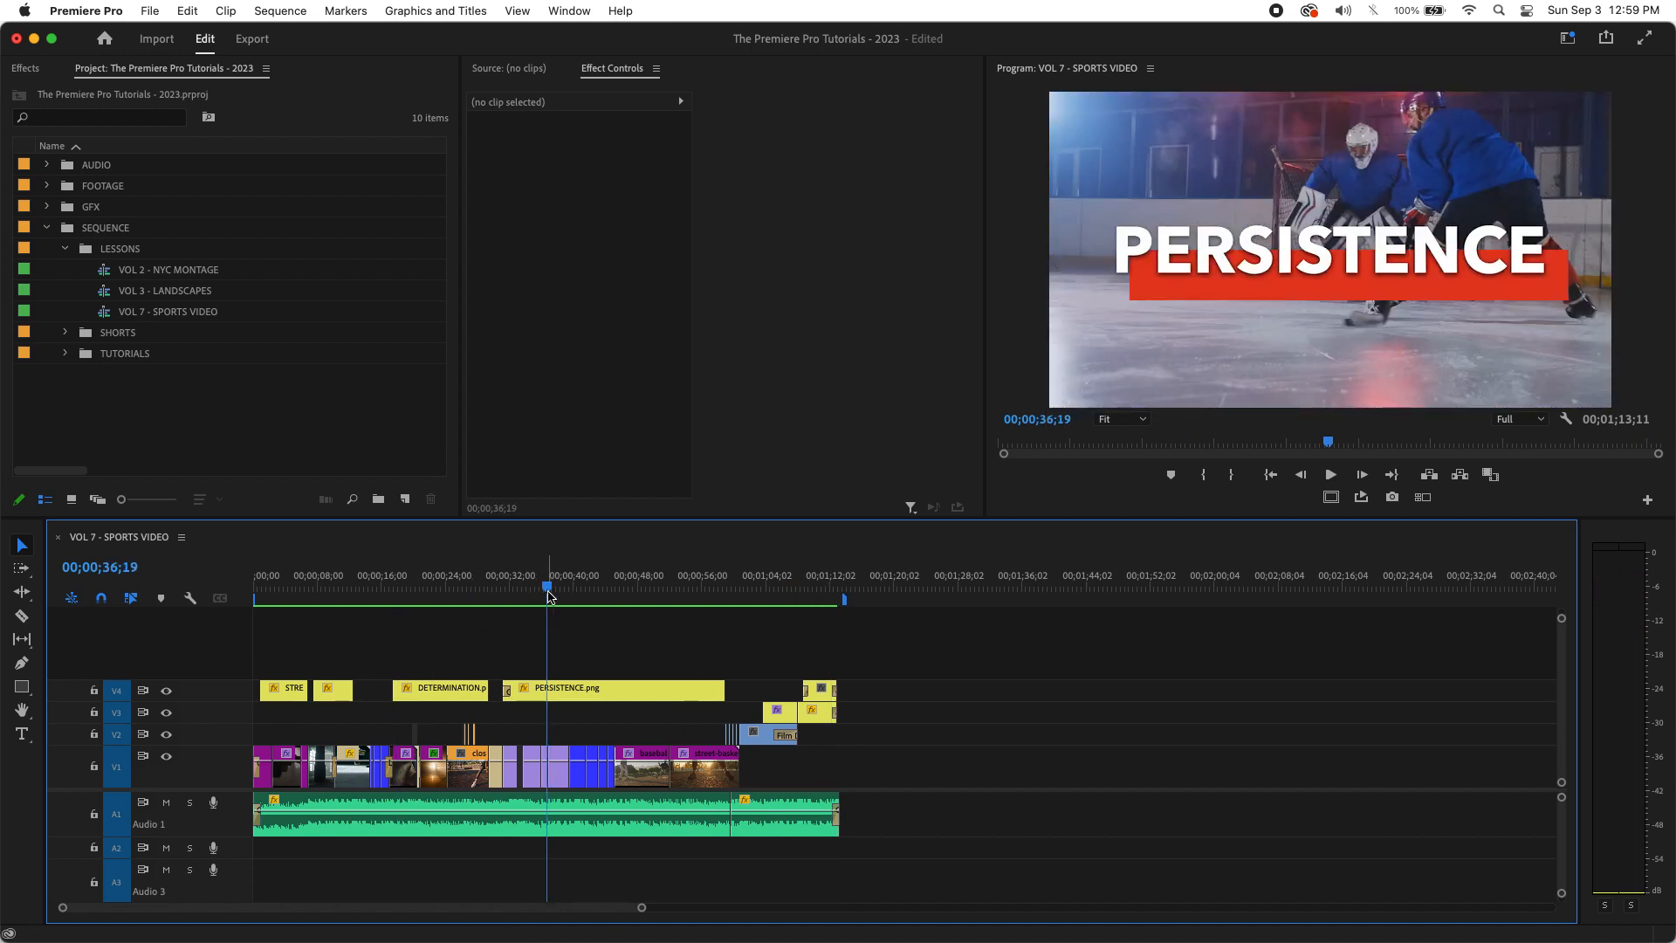
{"action": "left_click", "coordinate": [182, 538]}
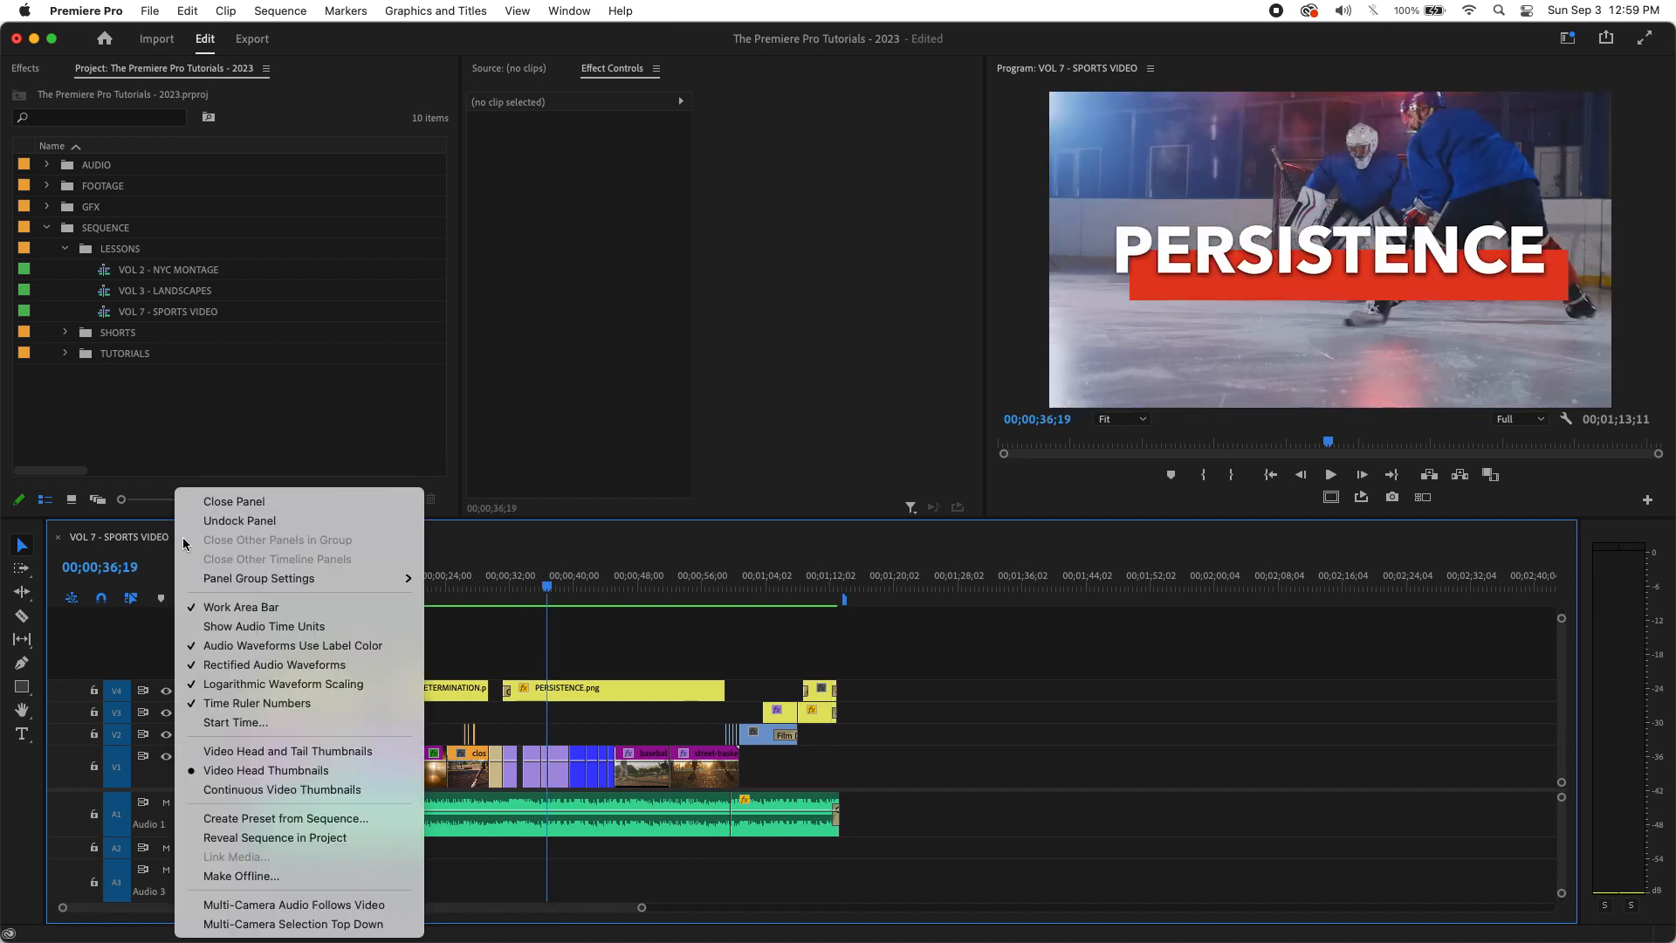
{"action": "left_click", "coordinate": [270, 608]}
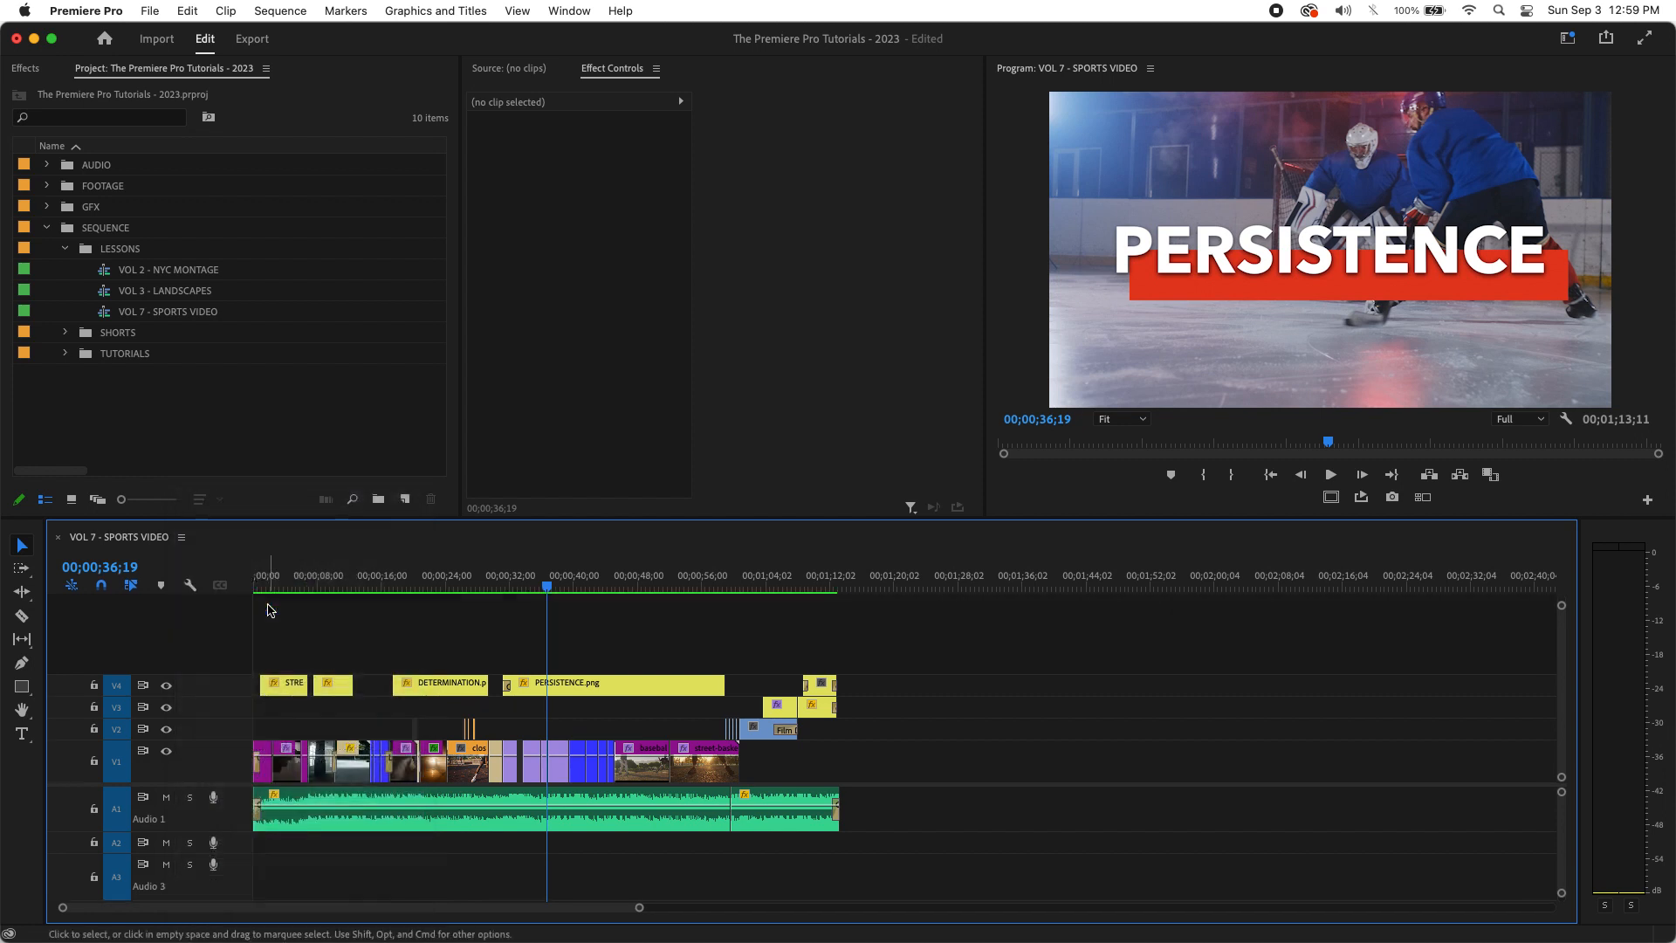
{"action": "left_click", "coordinate": [181, 536]}
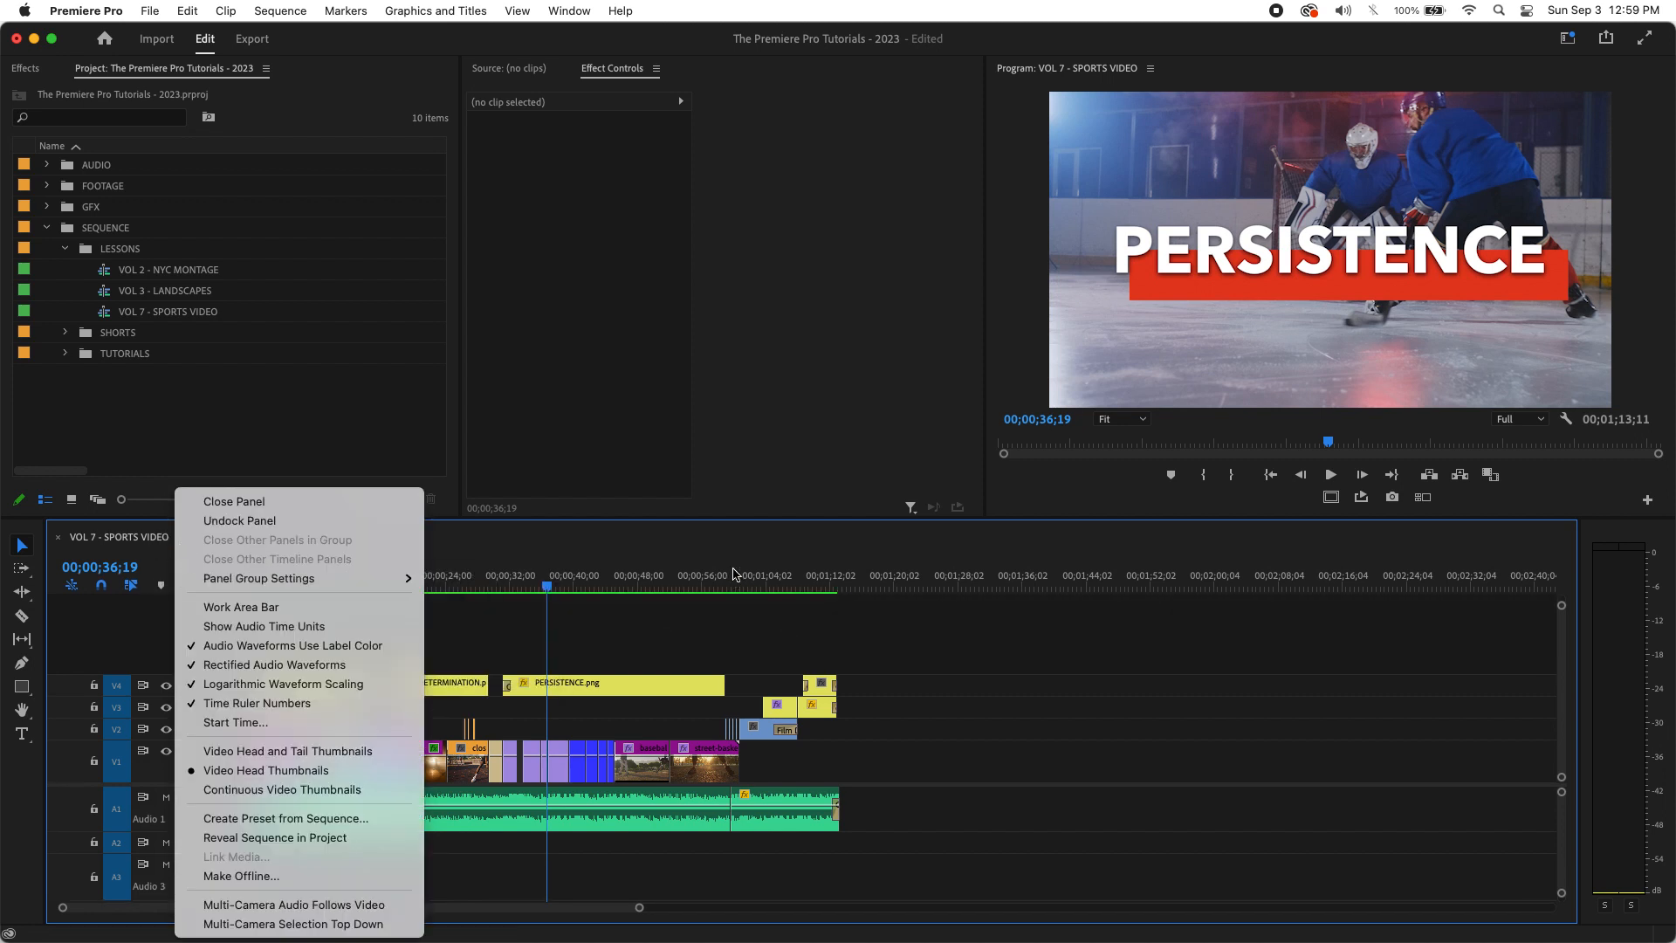
{"action": "left_click", "coordinate": [730, 559]}
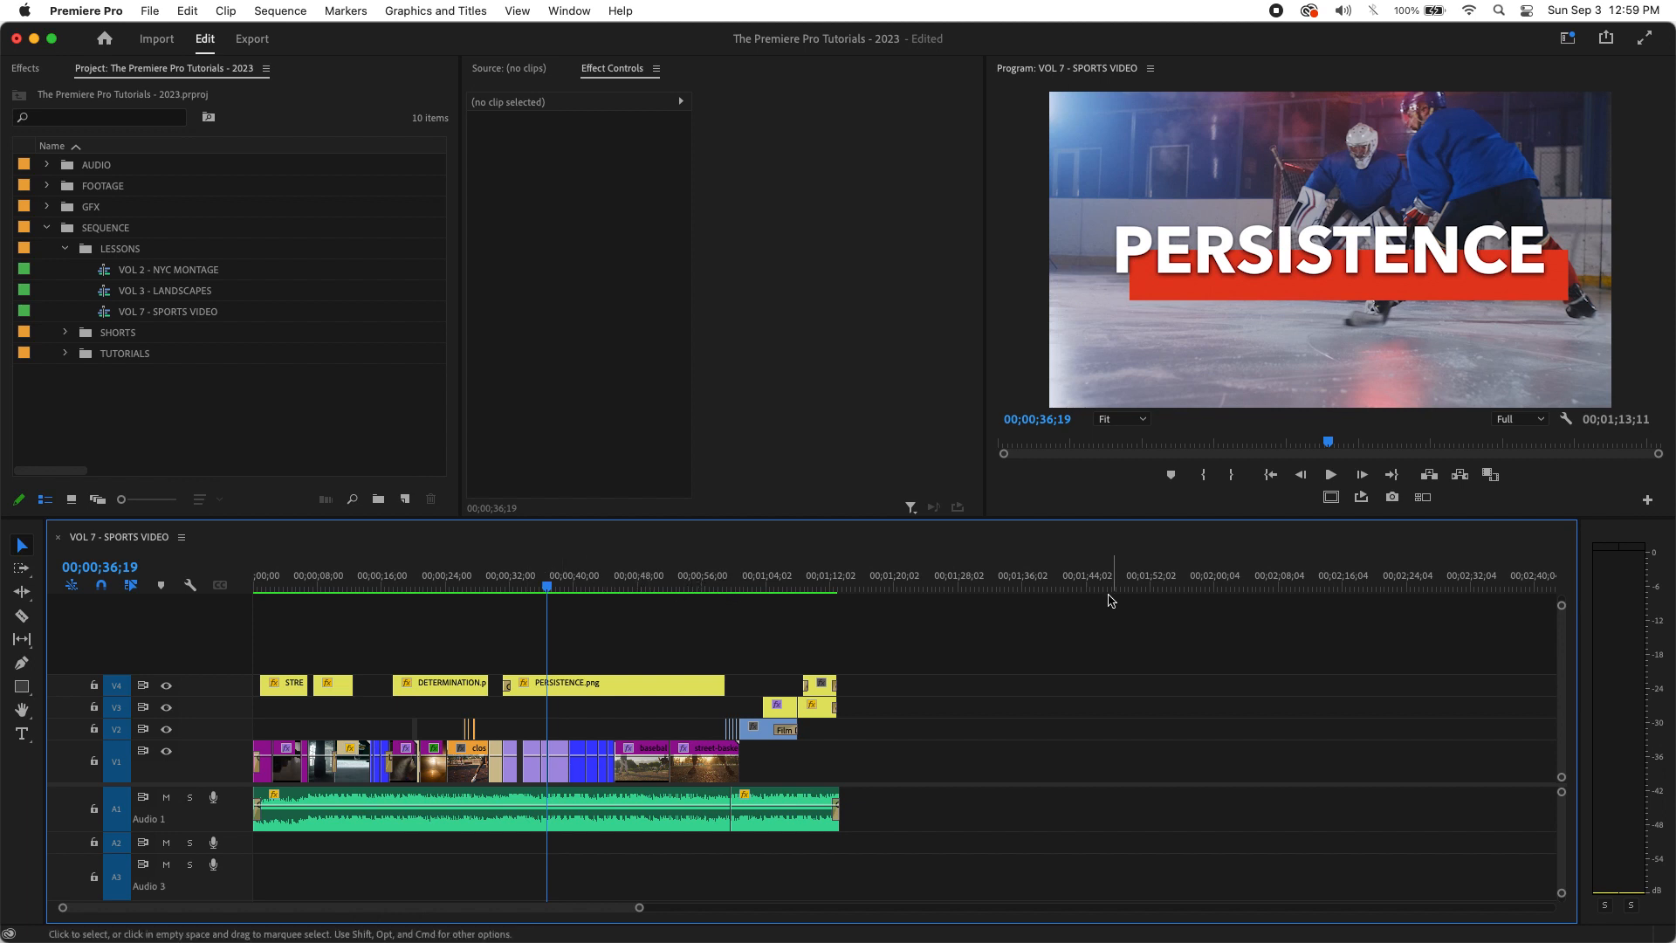
- Mark In at 00;00;00;00 and Out at 00;01;13;11, and check the available range options in the export settings
{"action": "left_click_drag", "start_coordinate": [567, 584], "coordinate": [44, 550]}
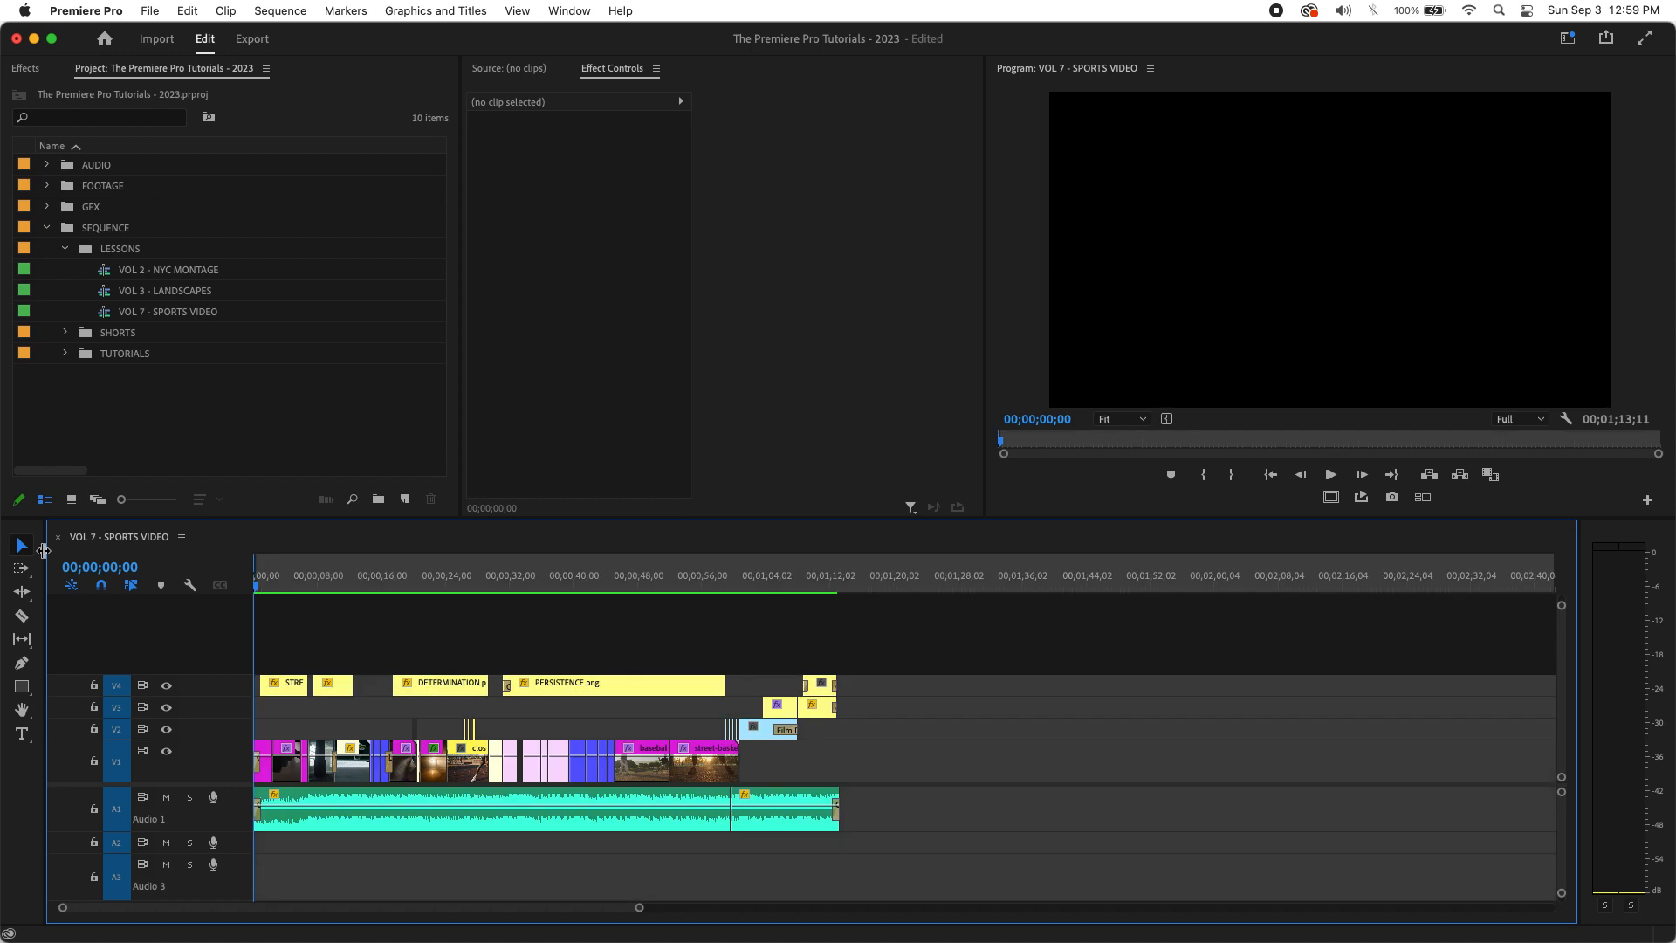
{"action": "left_click_drag", "start_coordinate": [797, 573], "coordinate": [851, 582]}
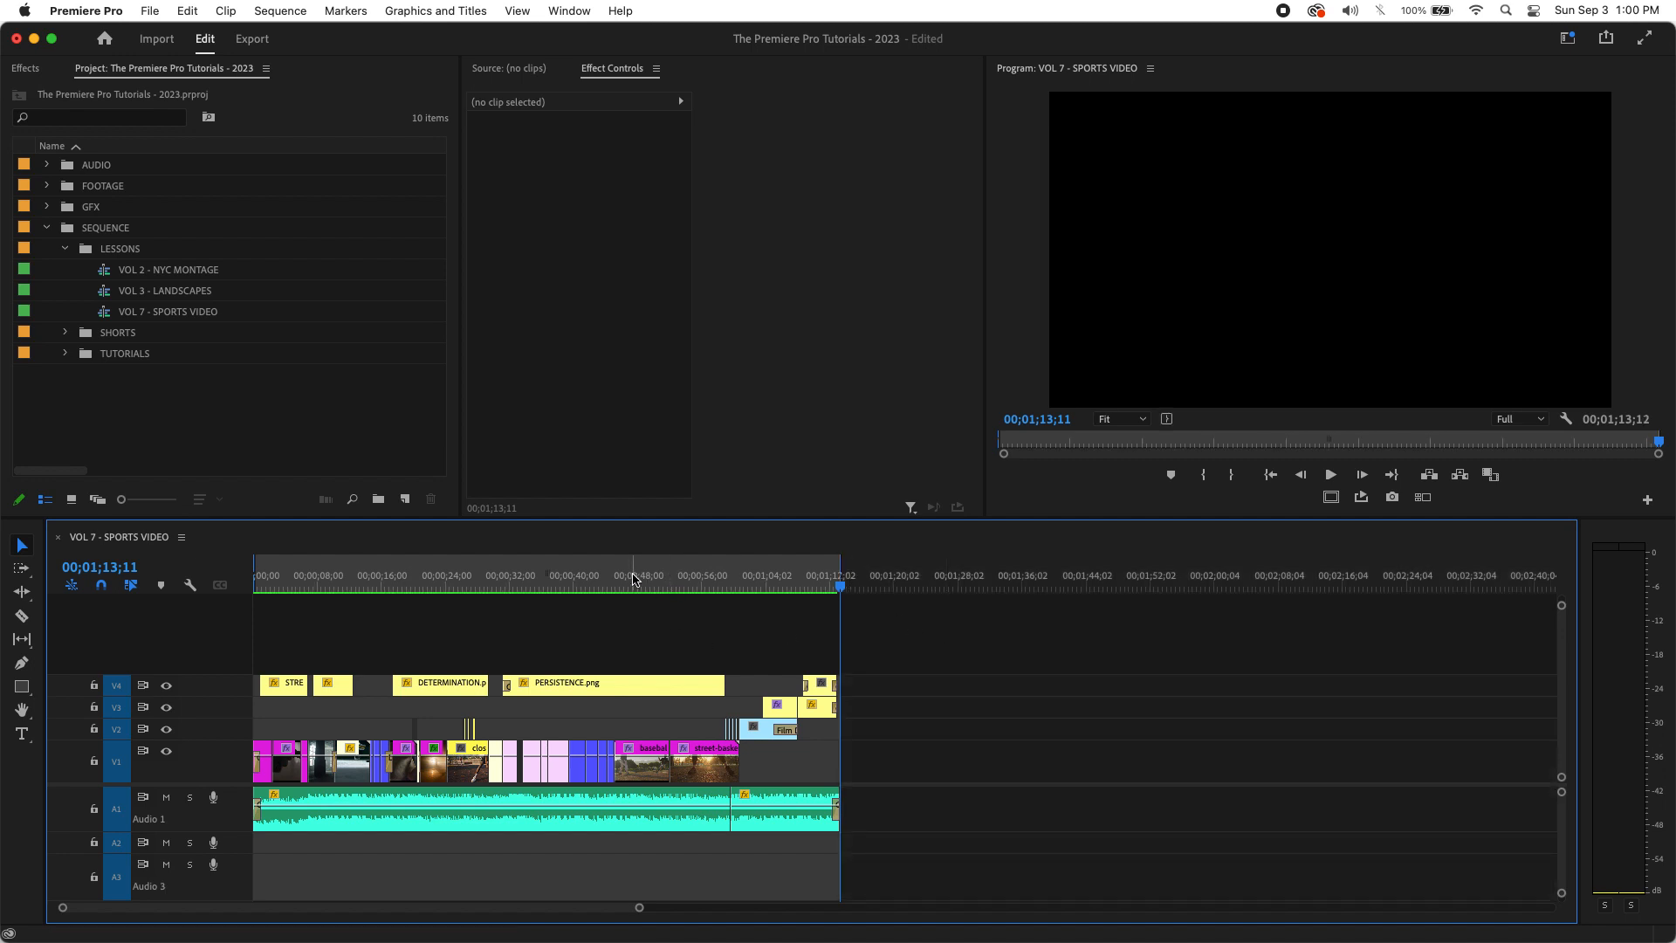
{"action": "left_click", "coordinate": [254, 43]}
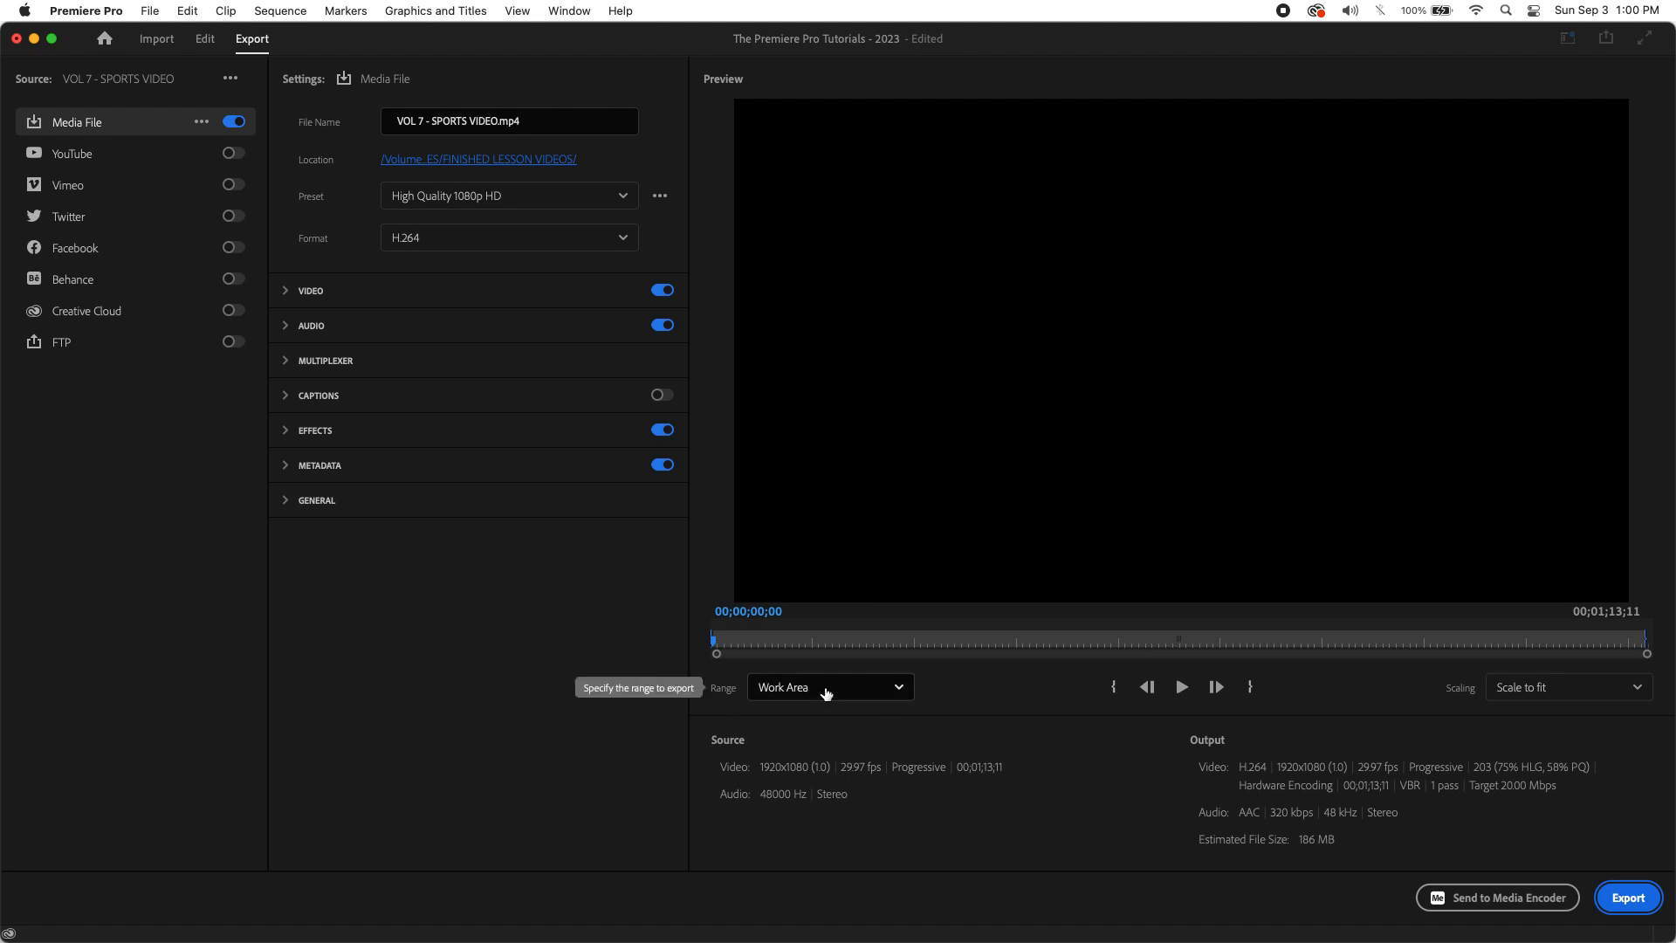
{"action": "left_click", "coordinate": [828, 692]}
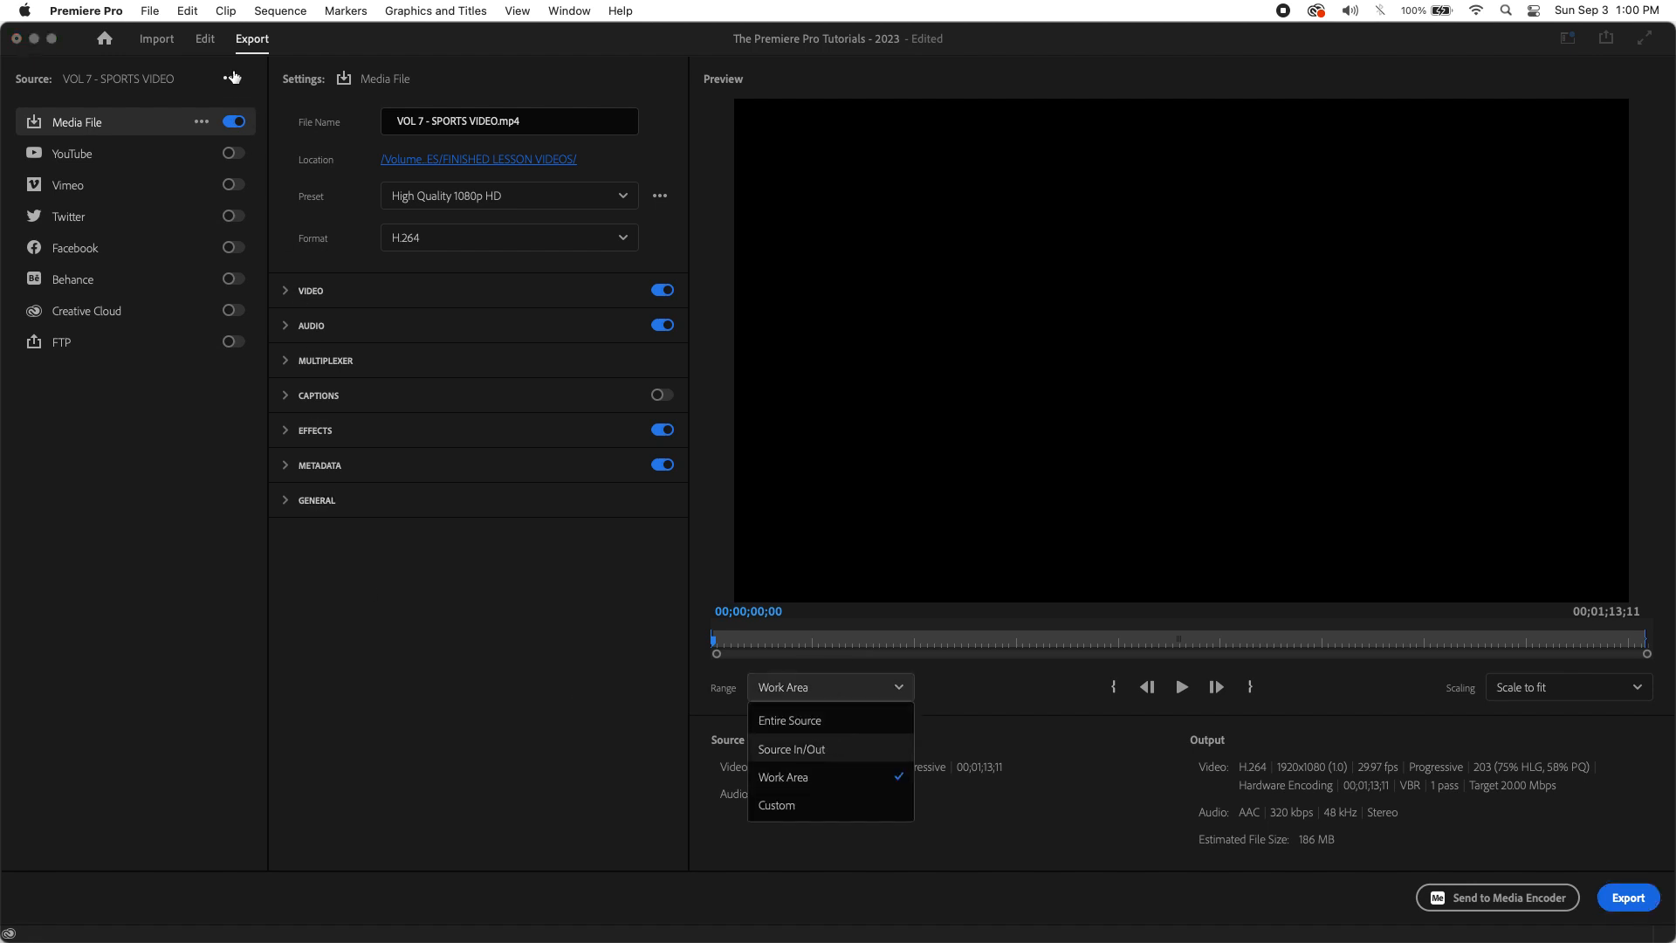
{"action": "left_click", "coordinate": [208, 40]}
{"action": "left_click", "coordinate": [208, 40]}
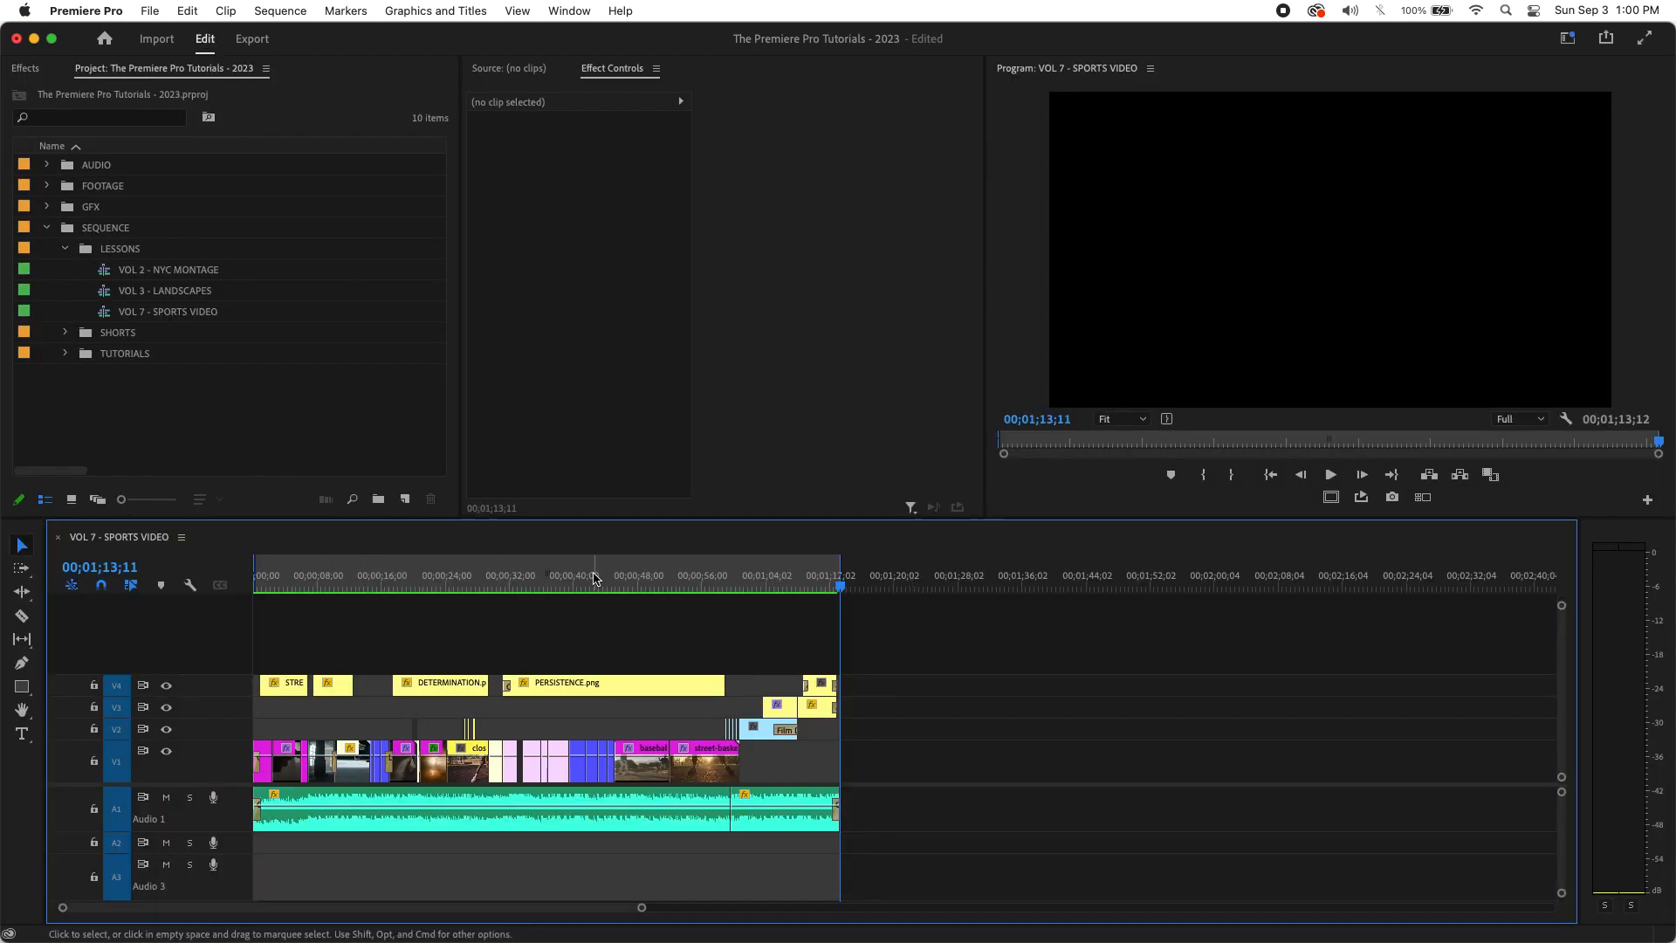
- Clear the sequence's In and Out points and show the Work Area Bar again
{"action": "right_click", "coordinate": [358, 569]}
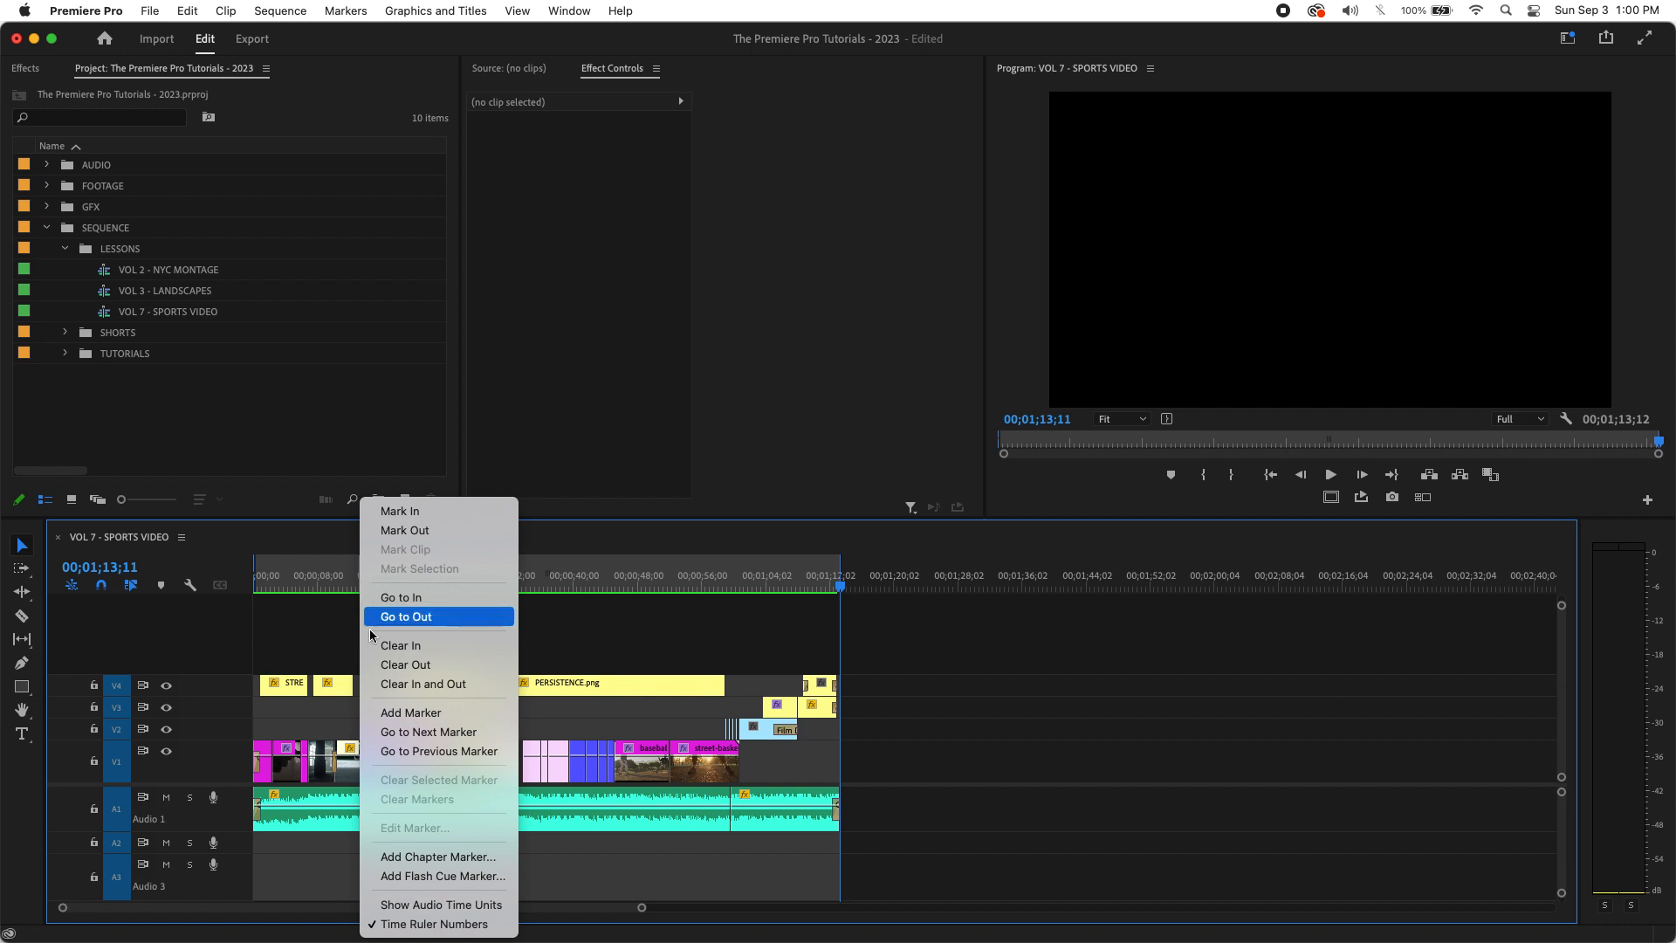
{"action": "left_click", "coordinate": [401, 682]}
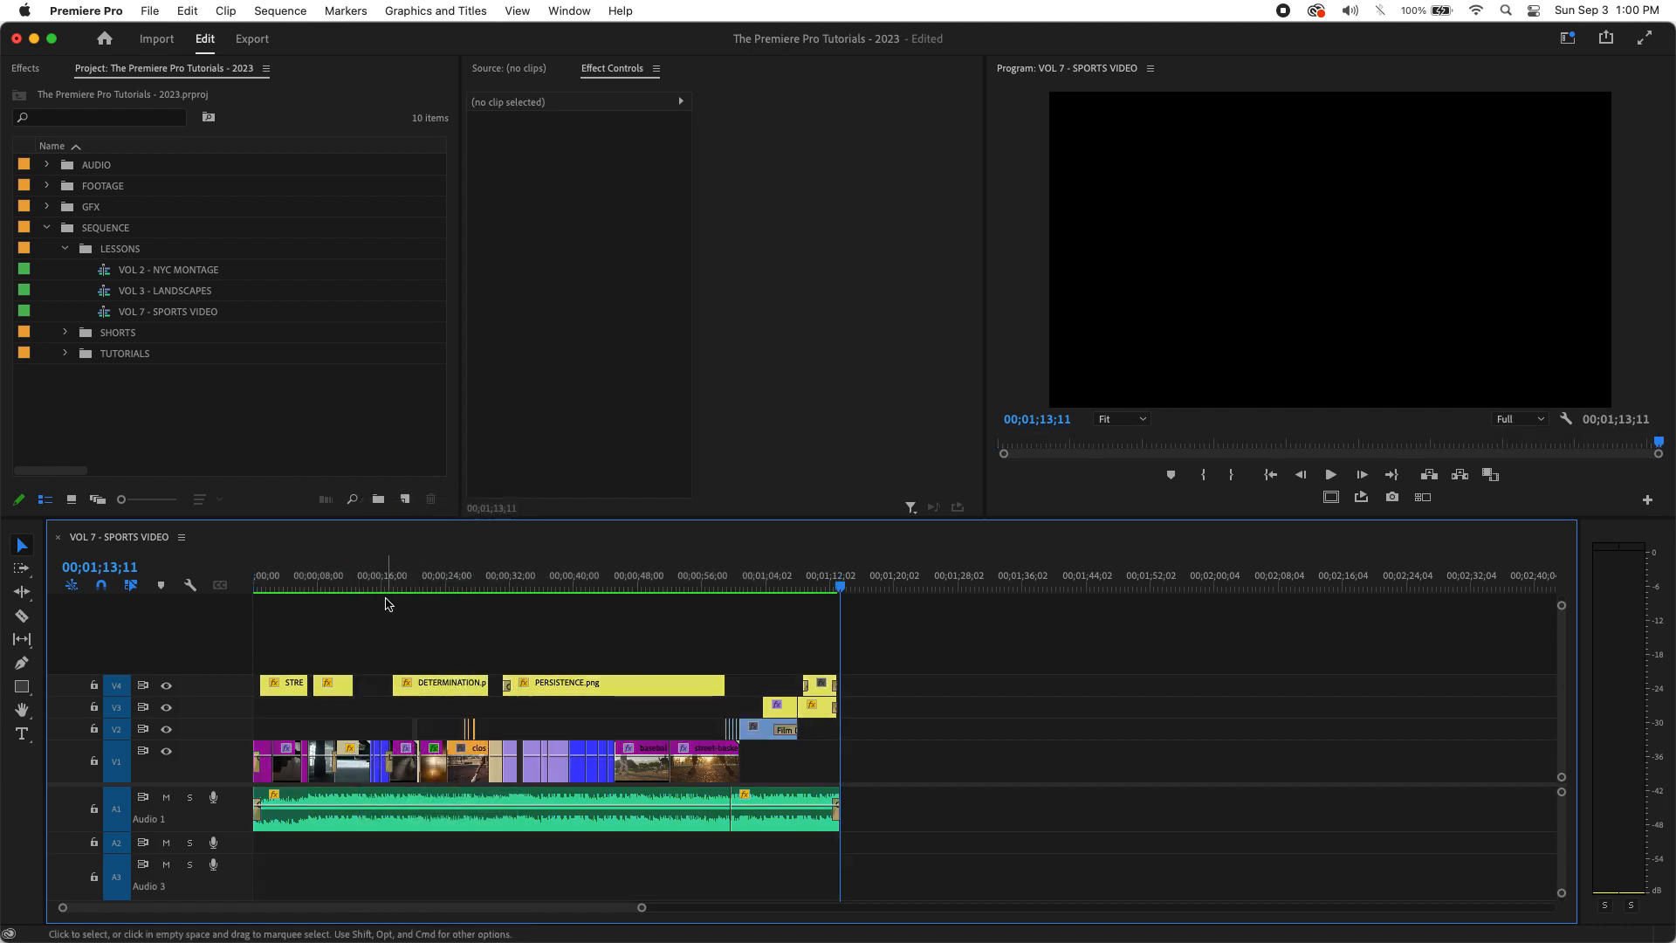
{"action": "left_click", "coordinate": [182, 543]}
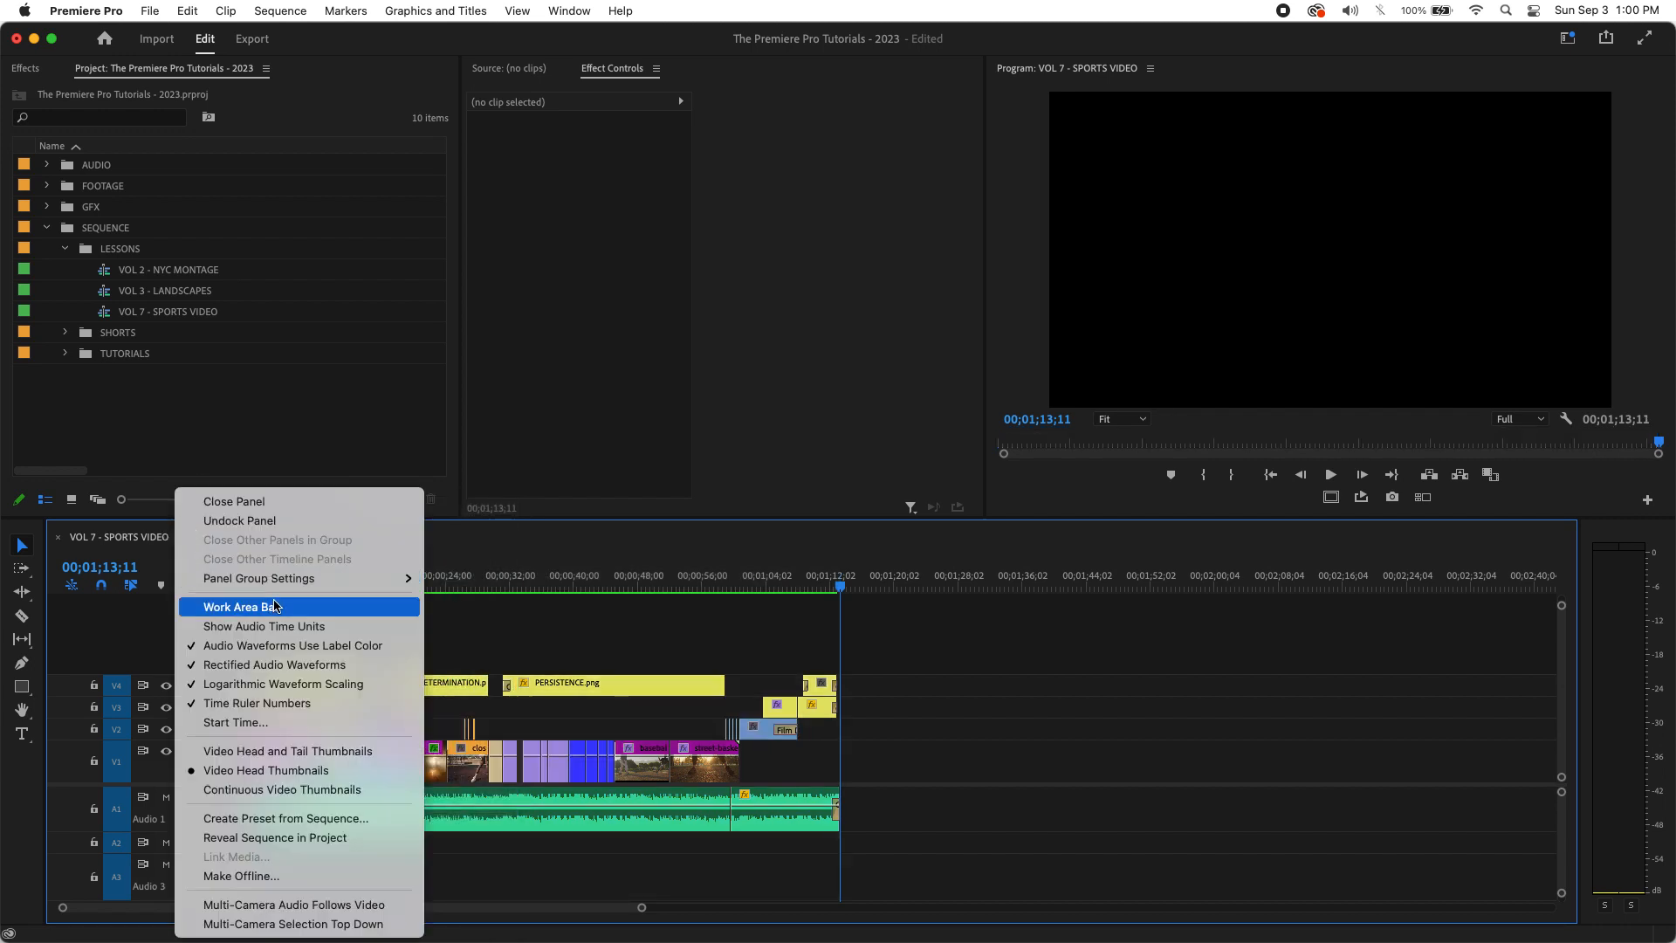
{"action": "left_click", "coordinate": [276, 604]}
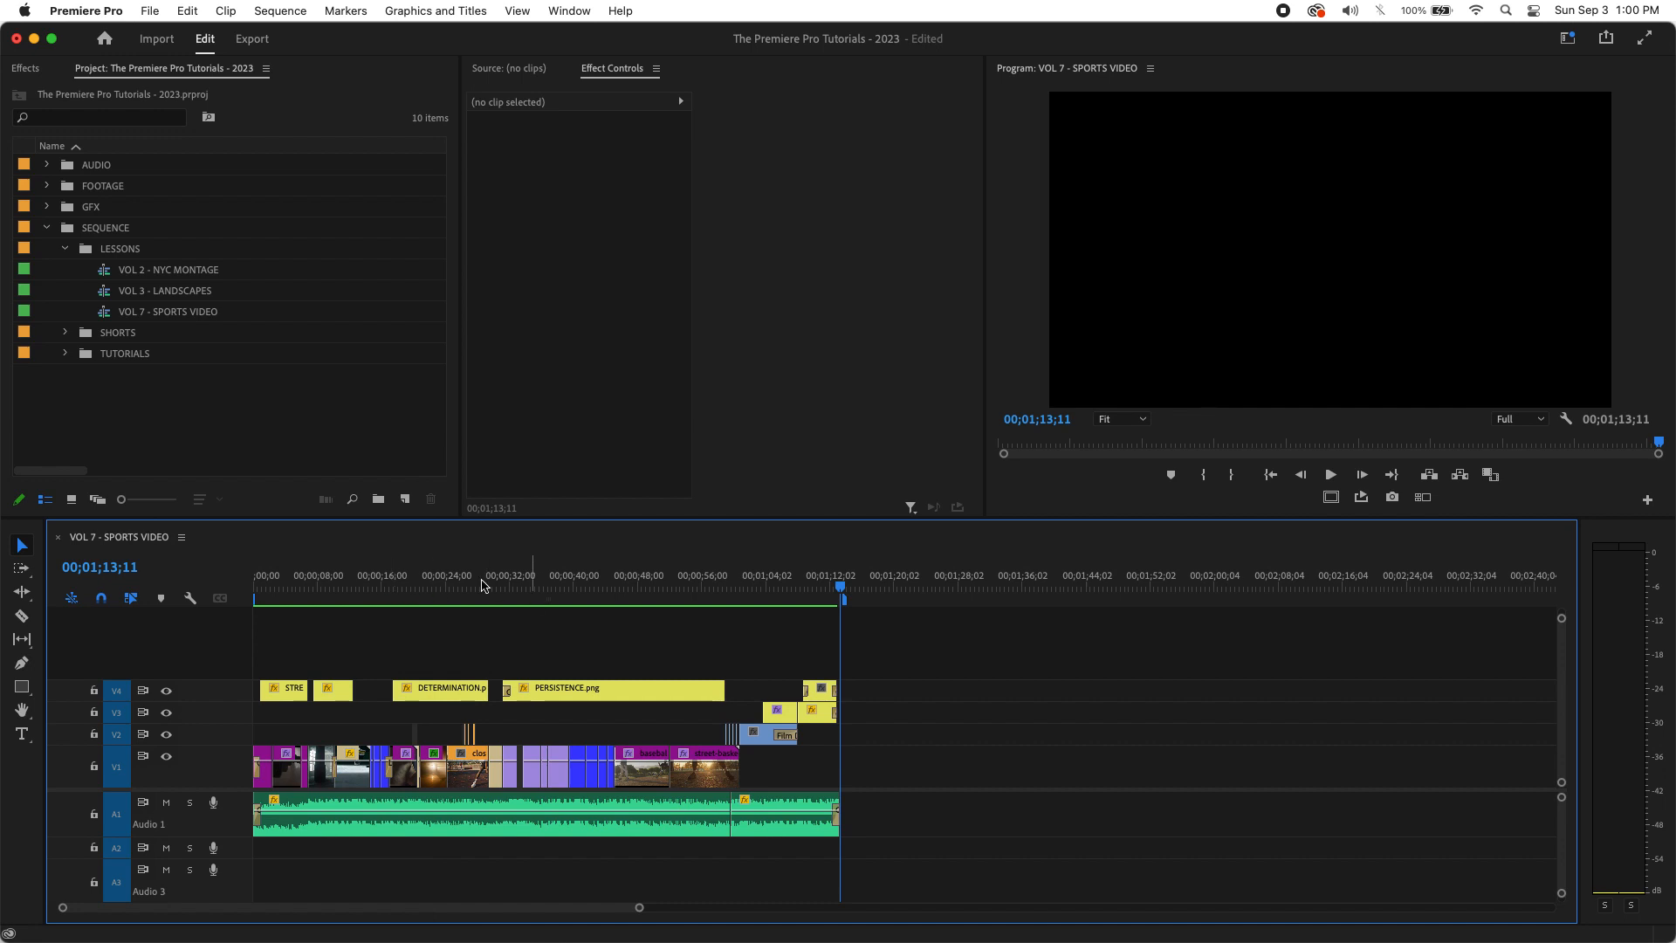
- Try the Source In/Out and Work Area export ranges, and set the export range to Entire Source
{"action": "left_click", "coordinate": [251, 39]}
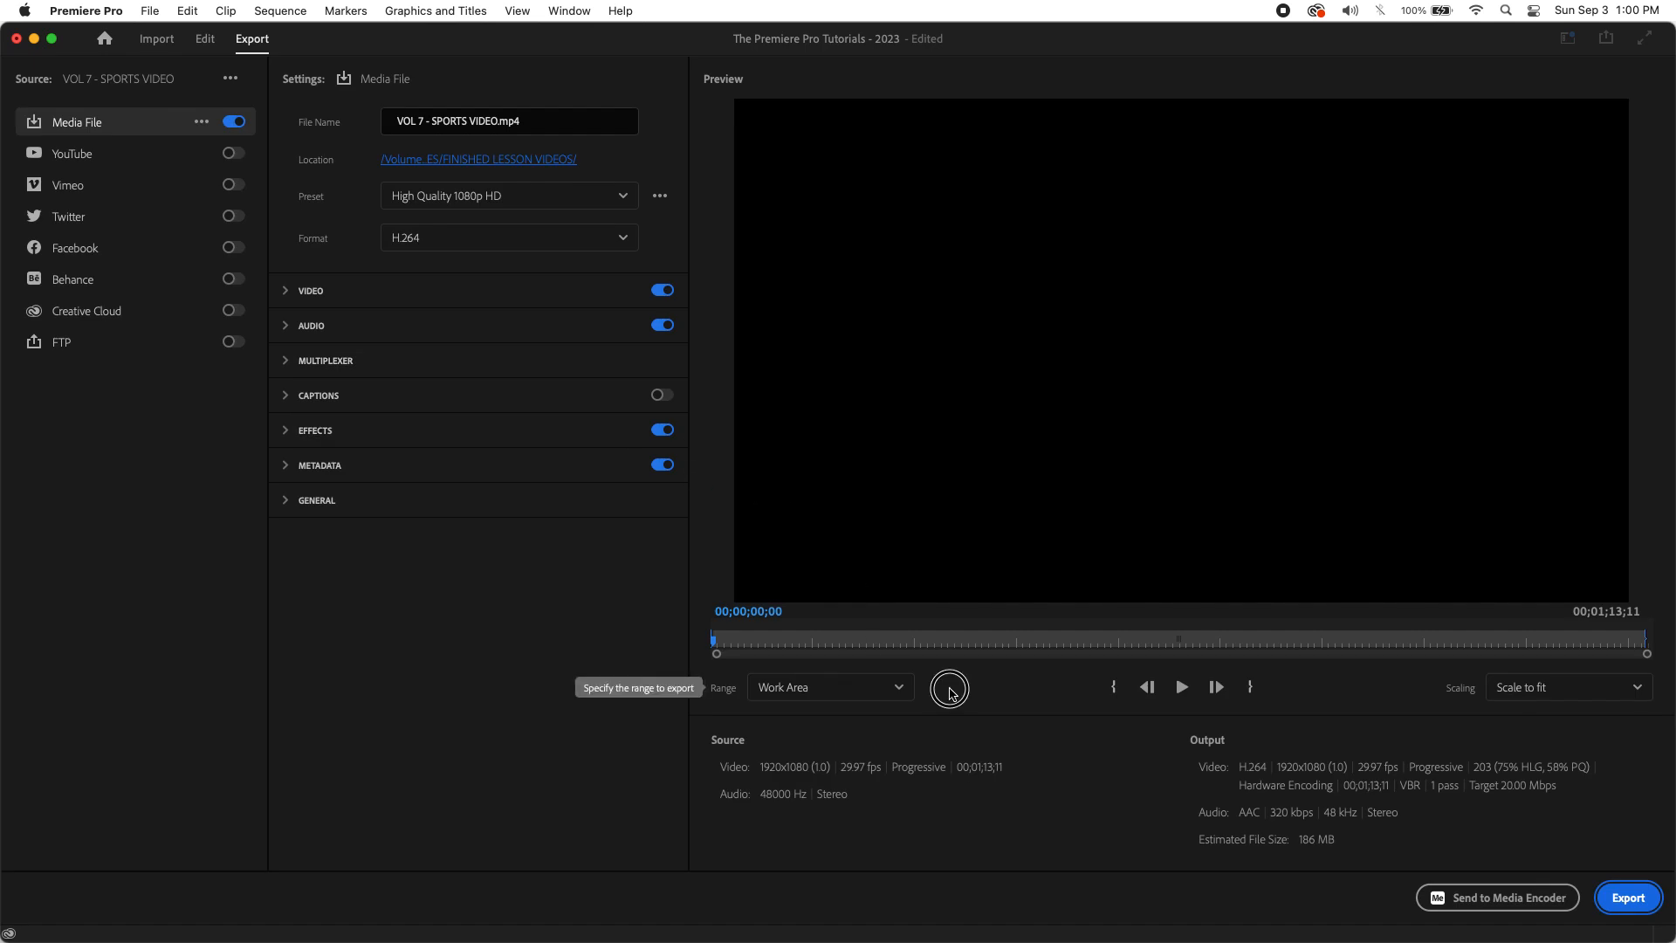
{"action": "left_click", "coordinate": [872, 693]}
{"action": "left_click", "coordinate": [864, 747]}
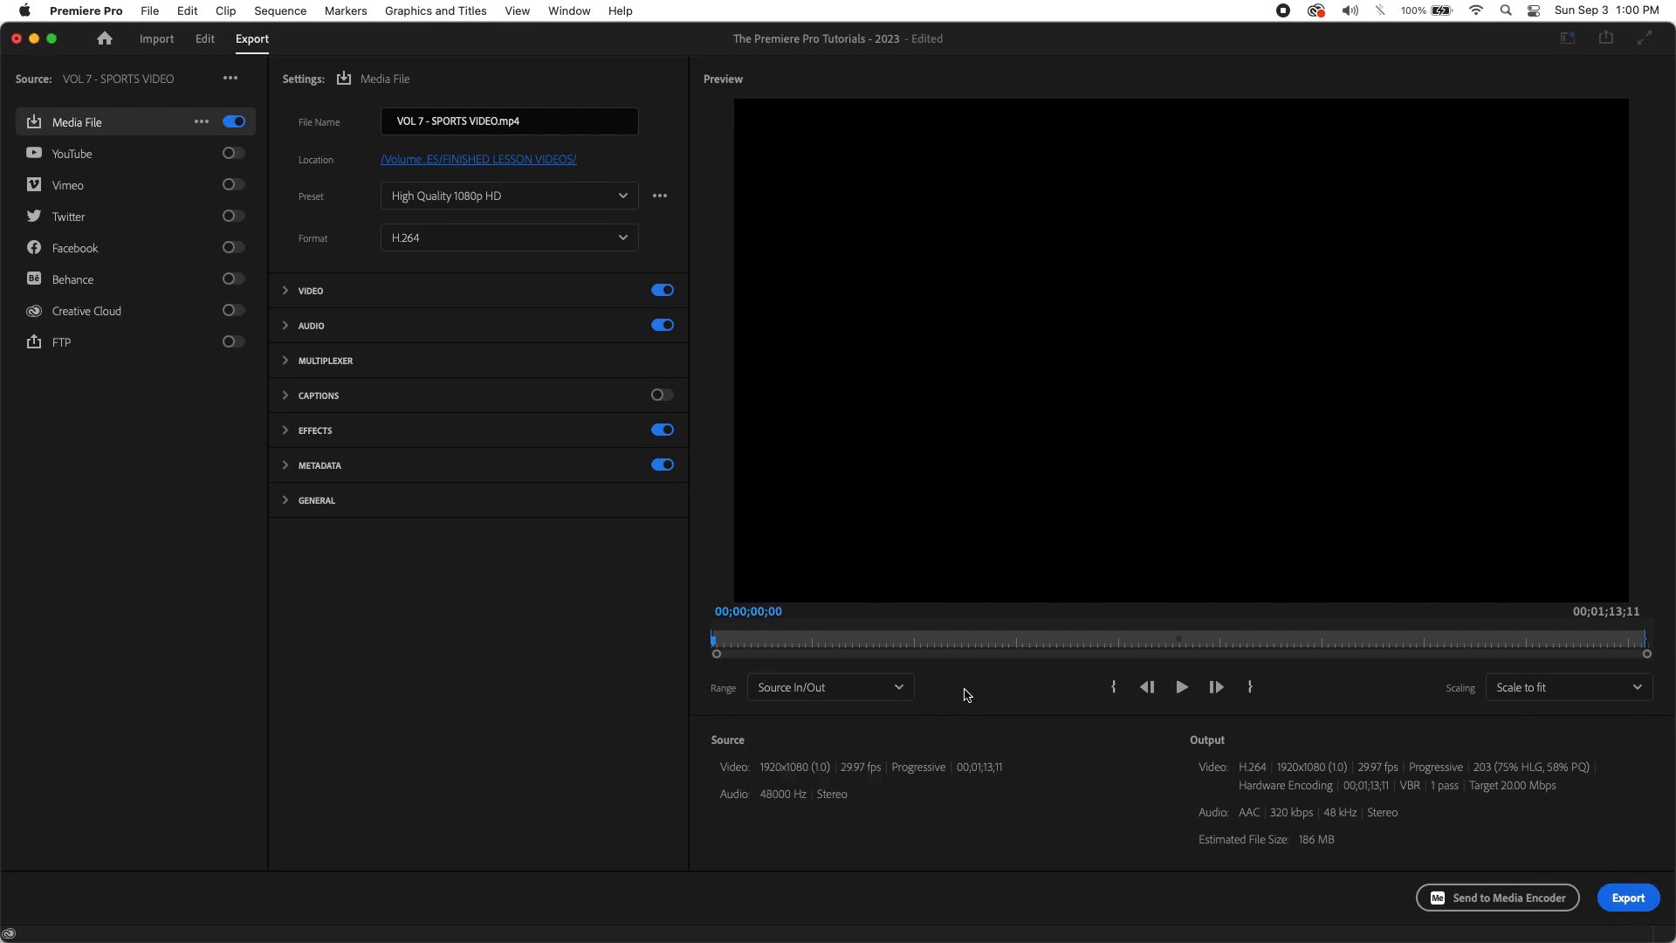
{"action": "left_click", "coordinate": [875, 692]}
{"action": "left_click", "coordinate": [860, 779]}
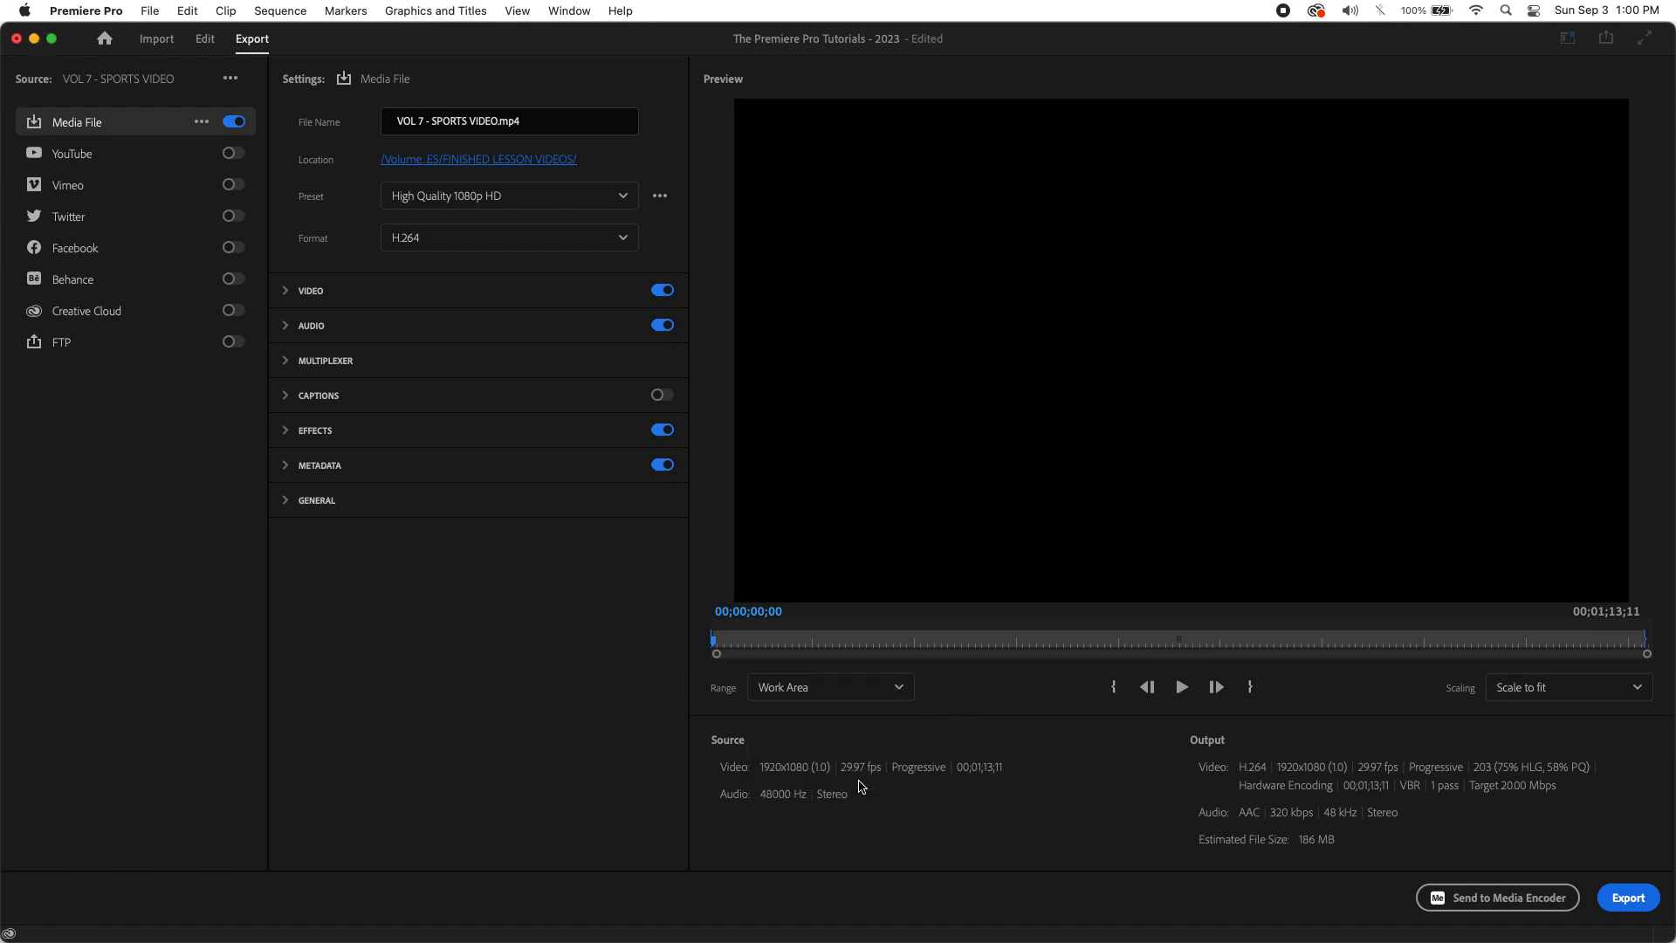
{"action": "left_click", "coordinate": [891, 682]}
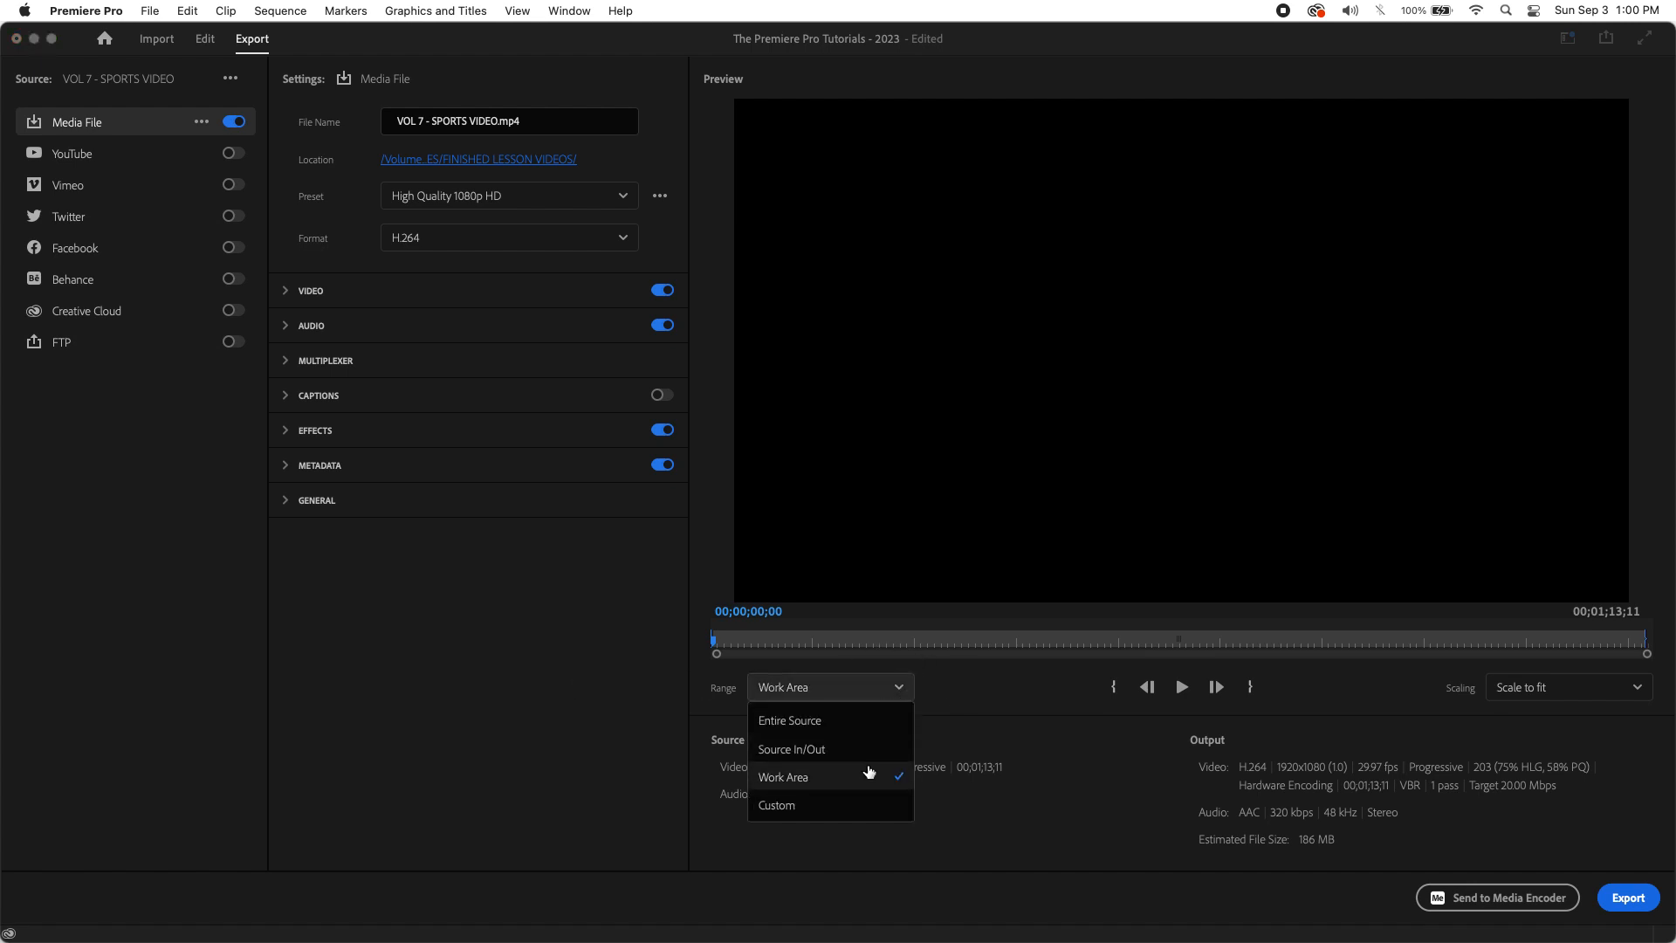
{"action": "left_click", "coordinate": [857, 722]}
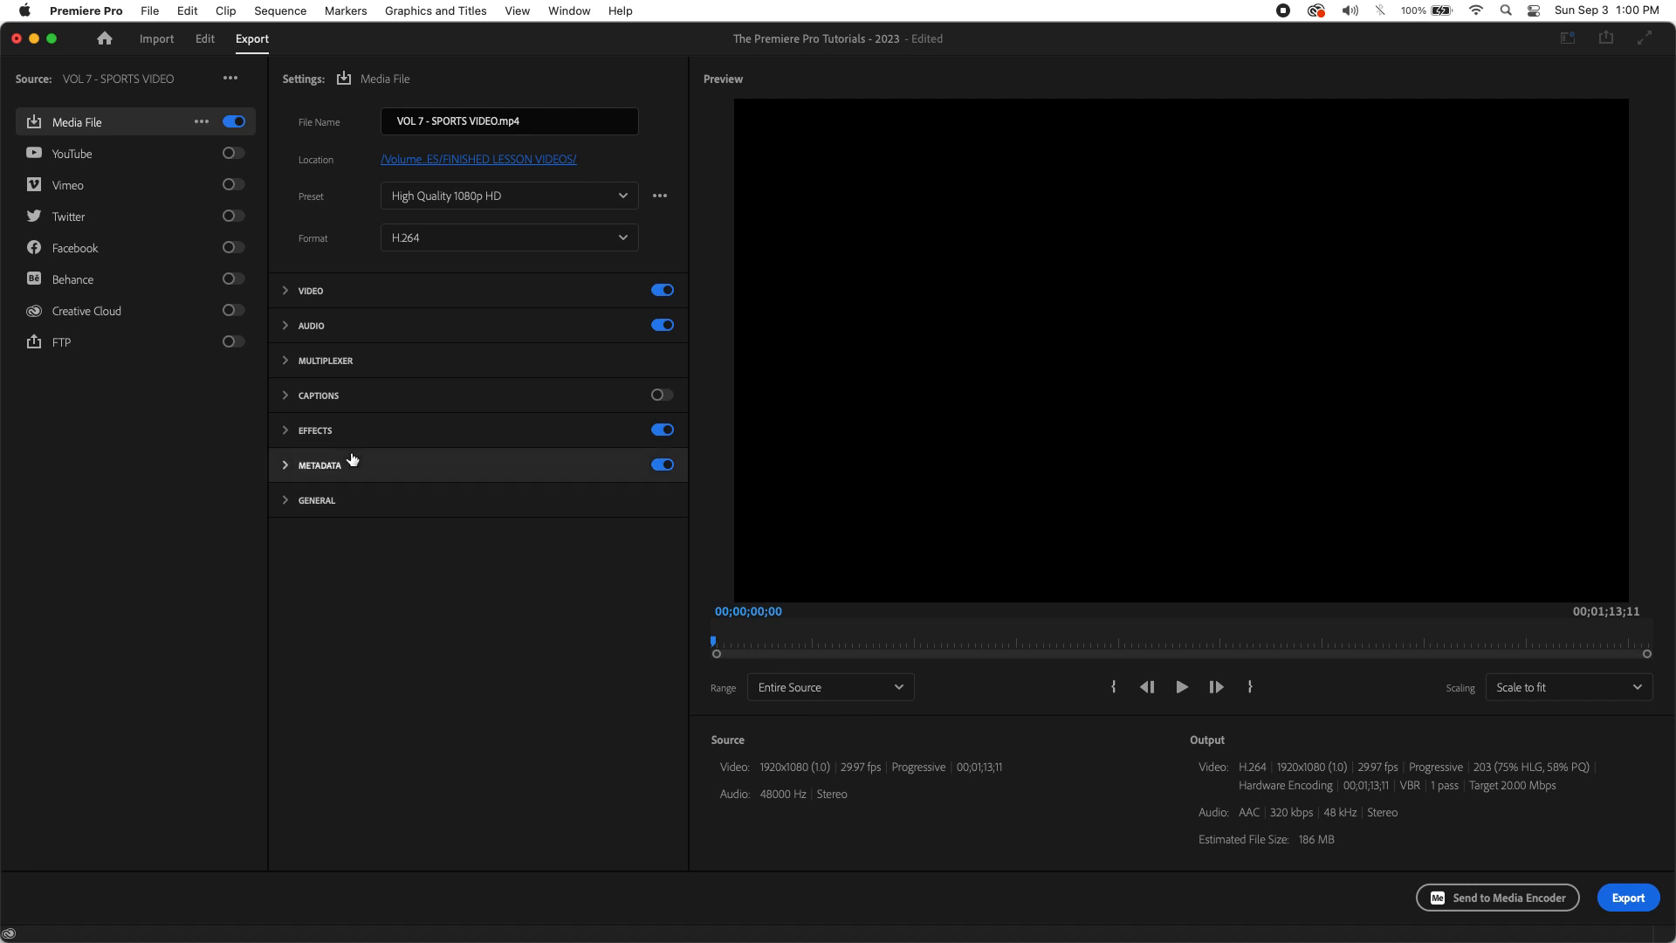
- Duplicate the selected graphics and overlay clips on V2 to V4 past the work area, ending at about 00;03;01, and scrub over the copies
{"action": "left_click", "coordinate": [204, 39]}
{"action": "left_click", "coordinate": [696, 581]}
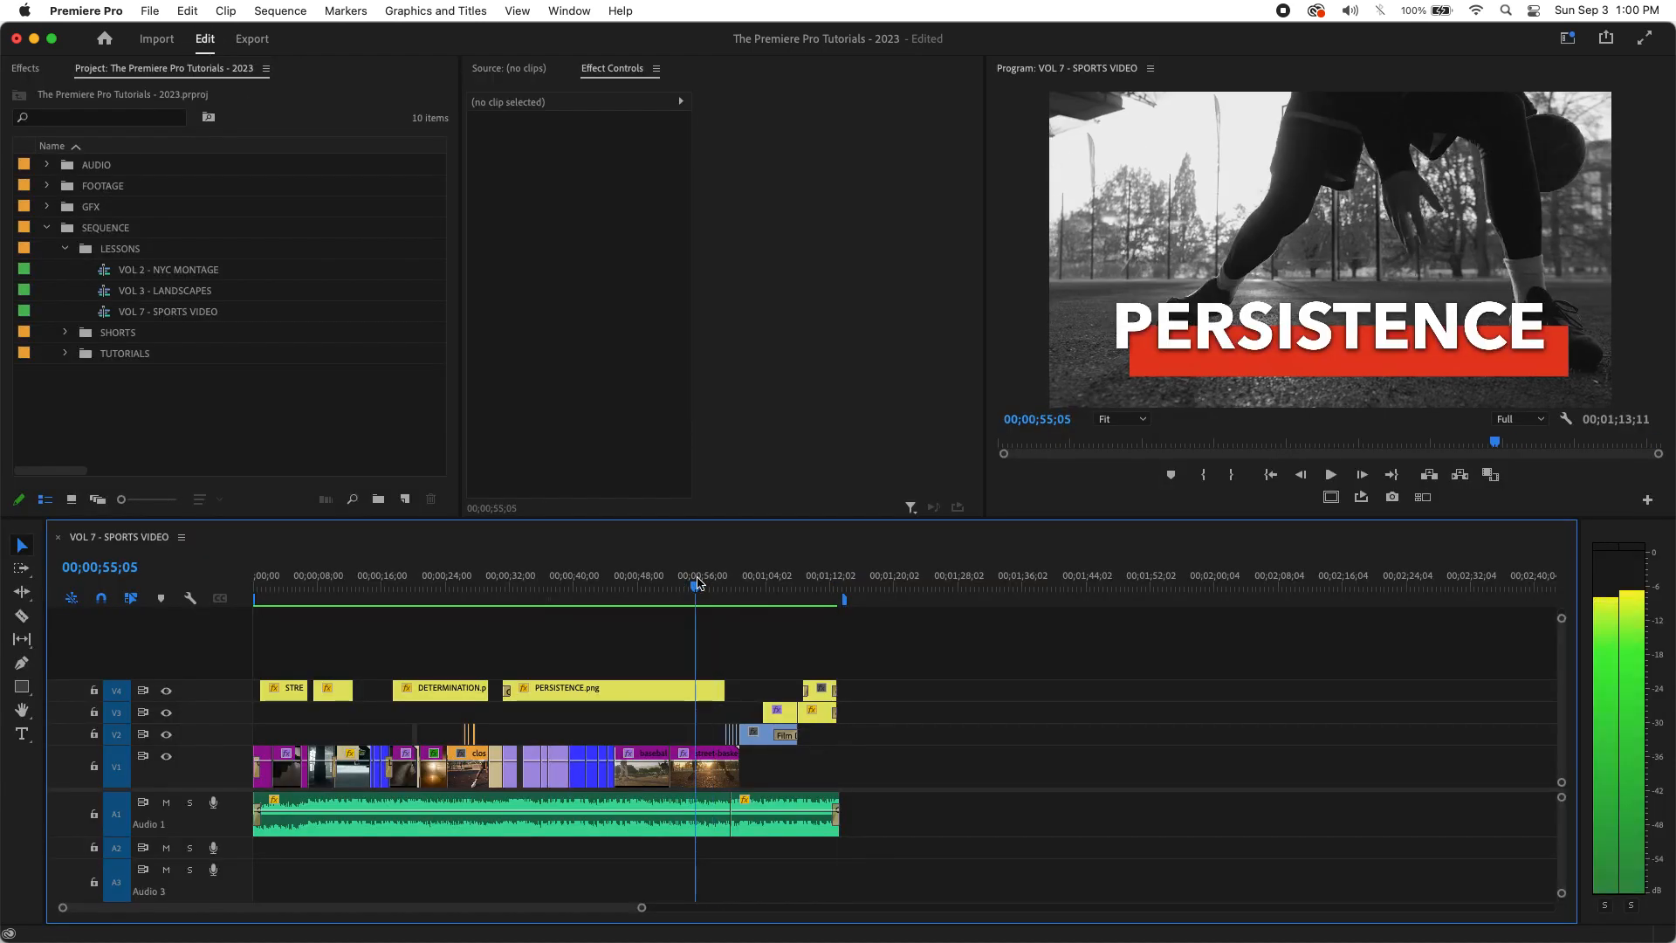
{"action": "key", "text": "minus"}
{"action": "key", "text": "minus"}
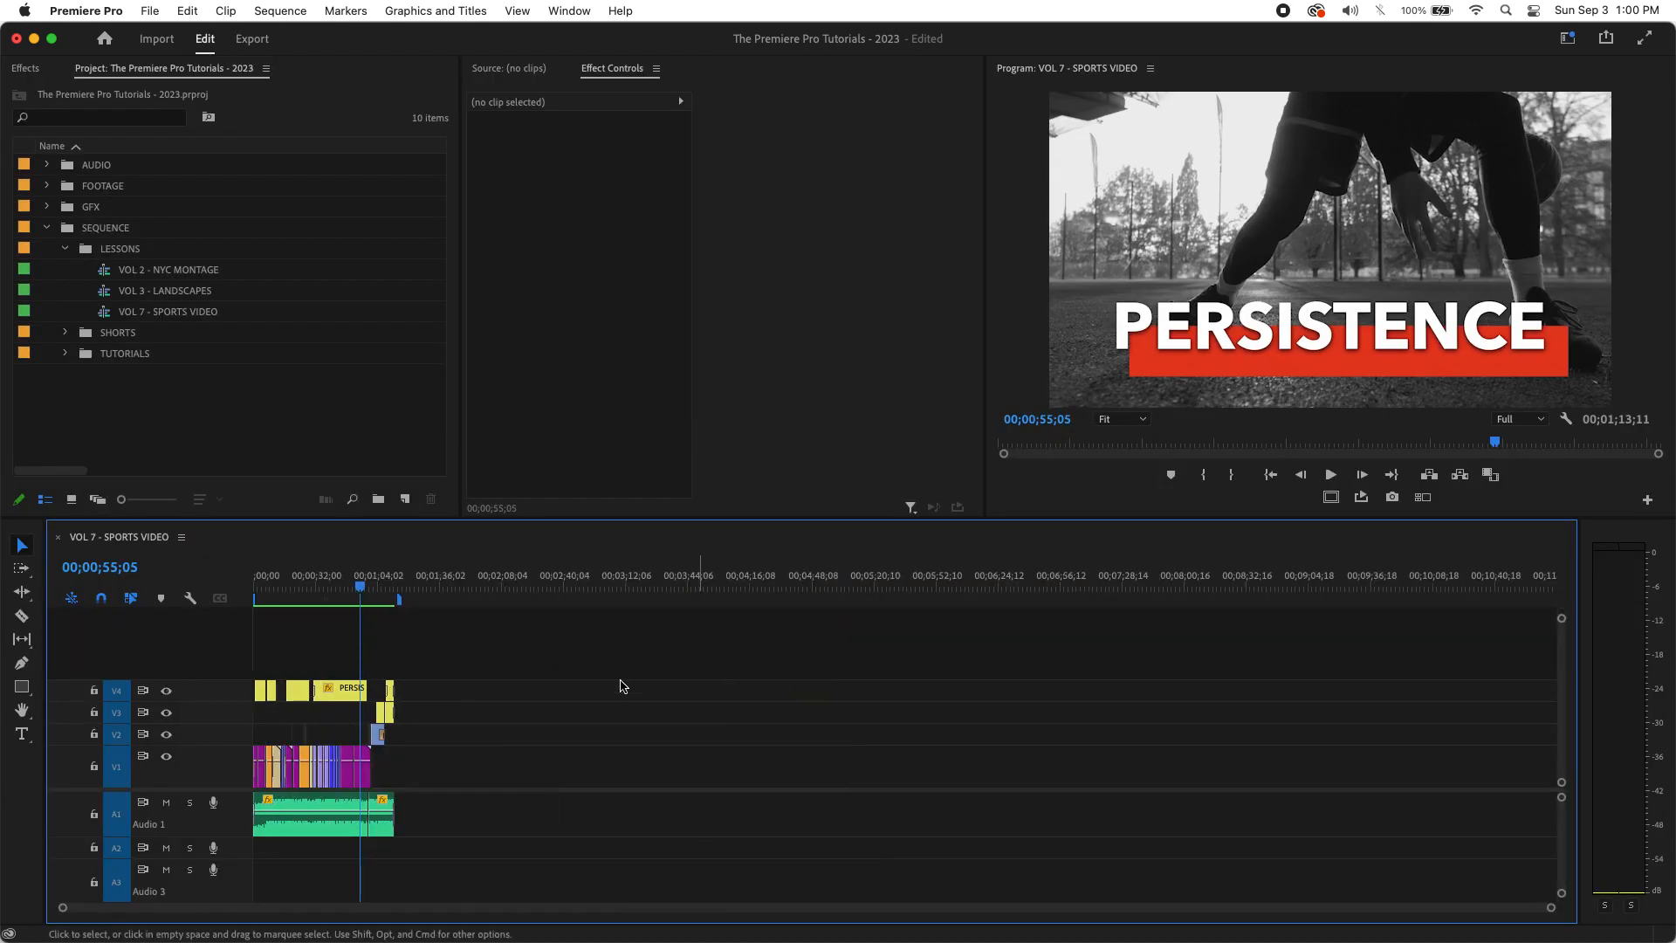
{"action": "left_click_drag", "start_coordinate": [459, 672], "coordinate": [550, 691]}
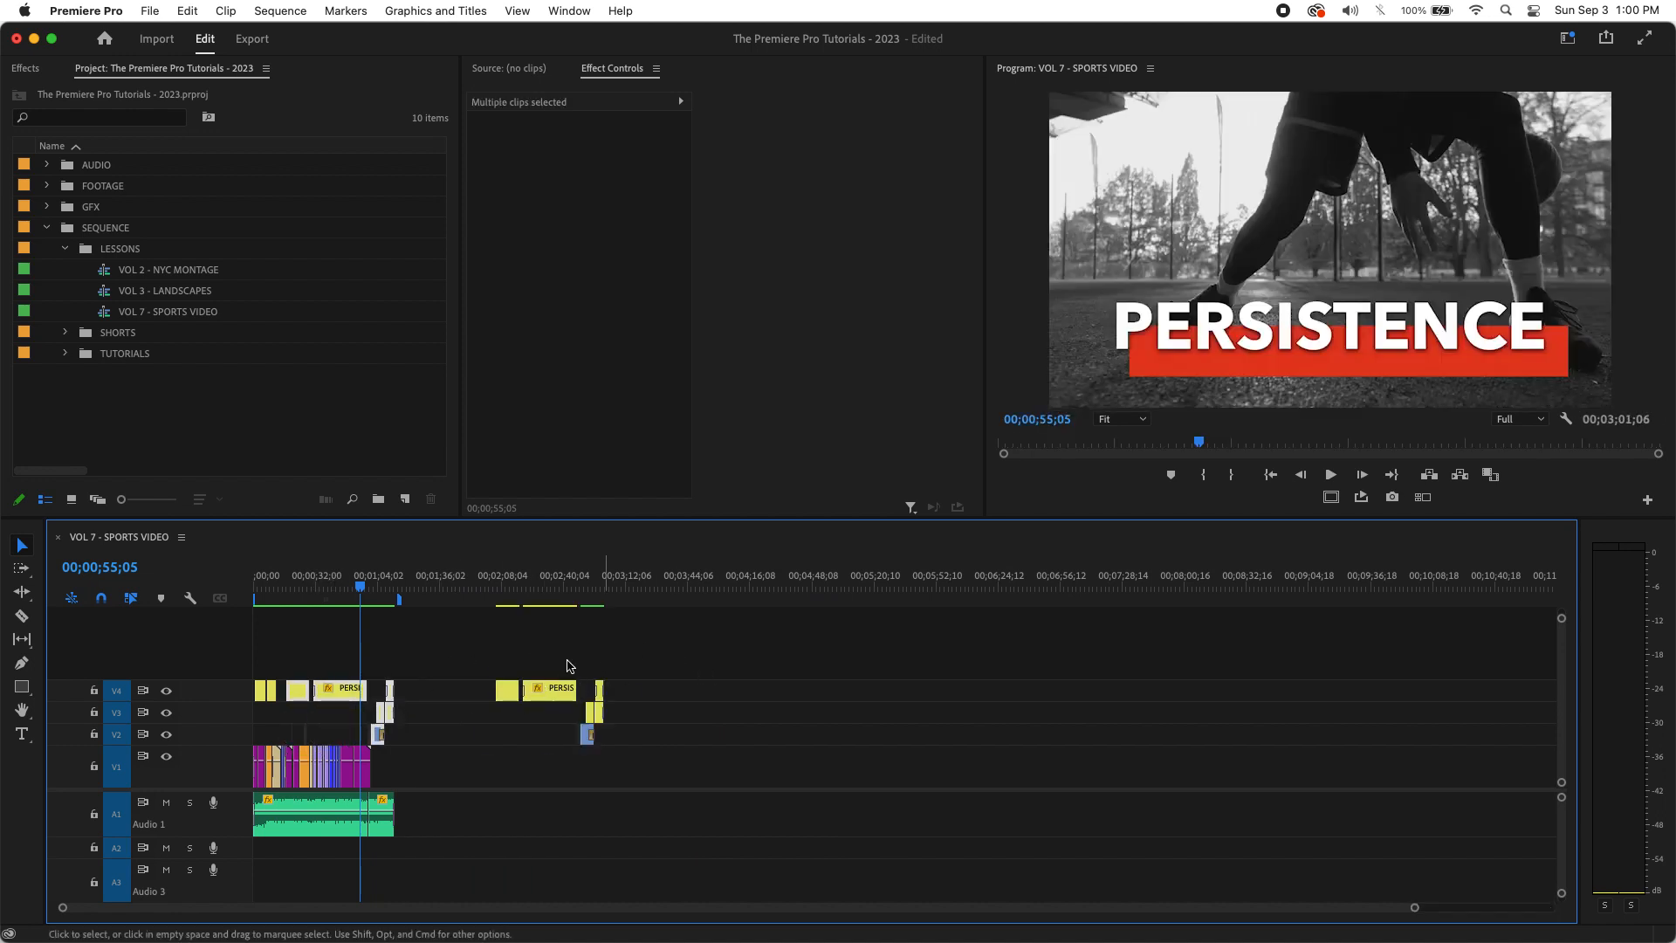
{"action": "left_click_drag", "start_coordinate": [472, 587], "coordinate": [563, 600]}
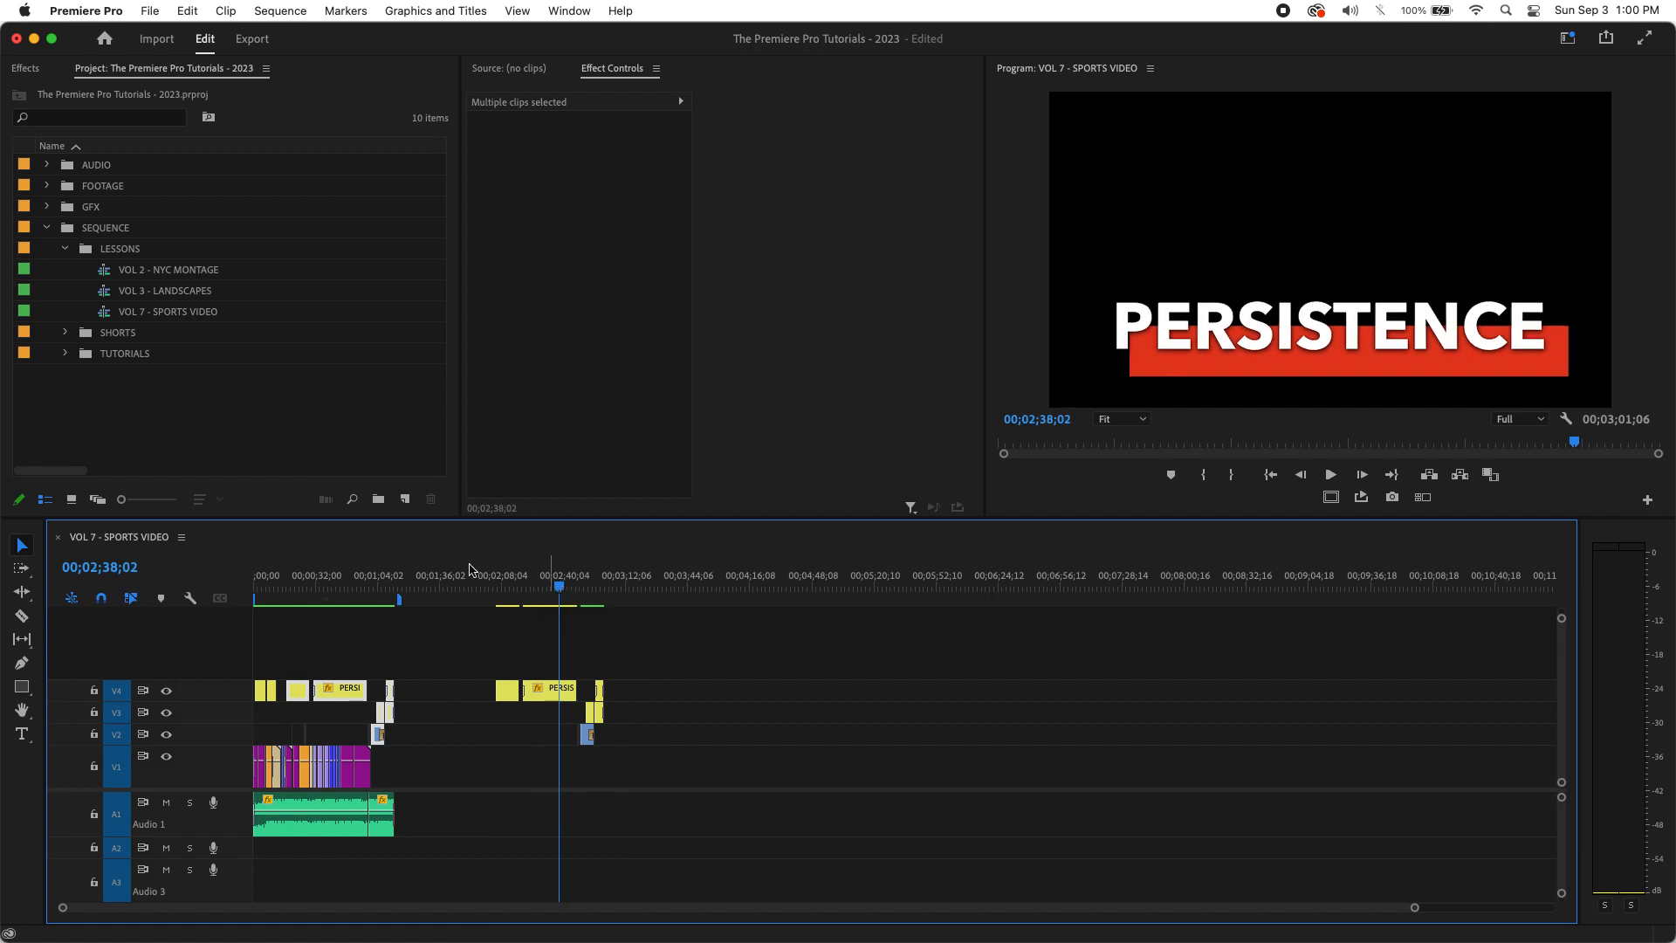
- Reopen the export settings and set the export range to Work Area
{"action": "left_click", "coordinate": [251, 39]}
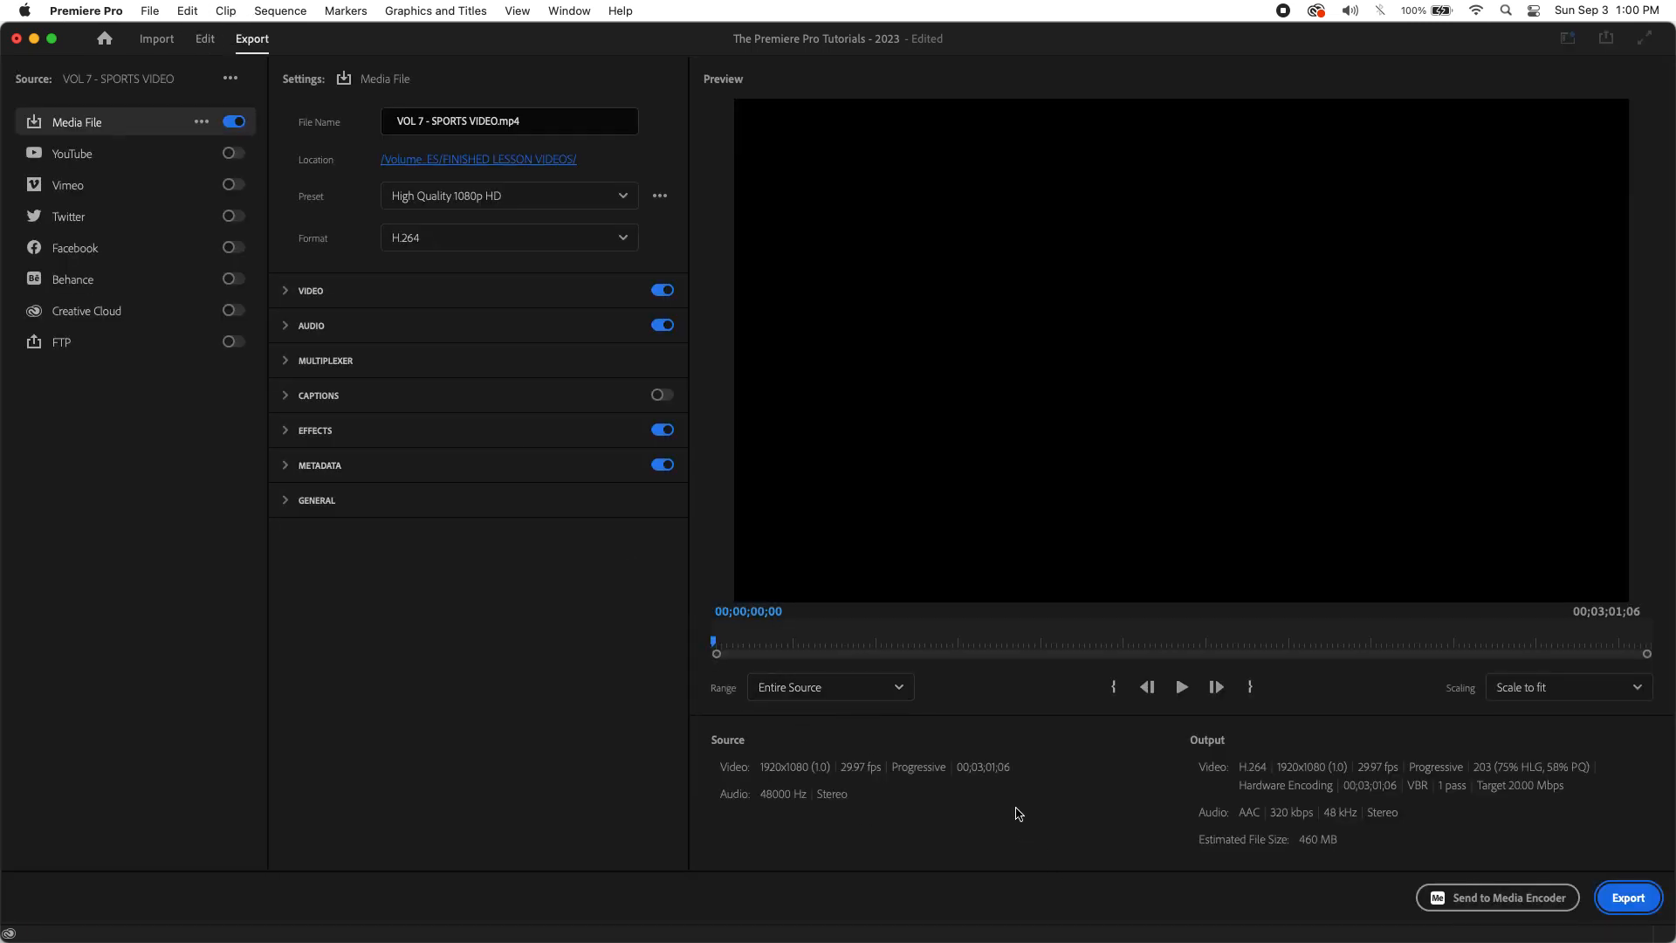
{"action": "left_click", "coordinate": [807, 689]}
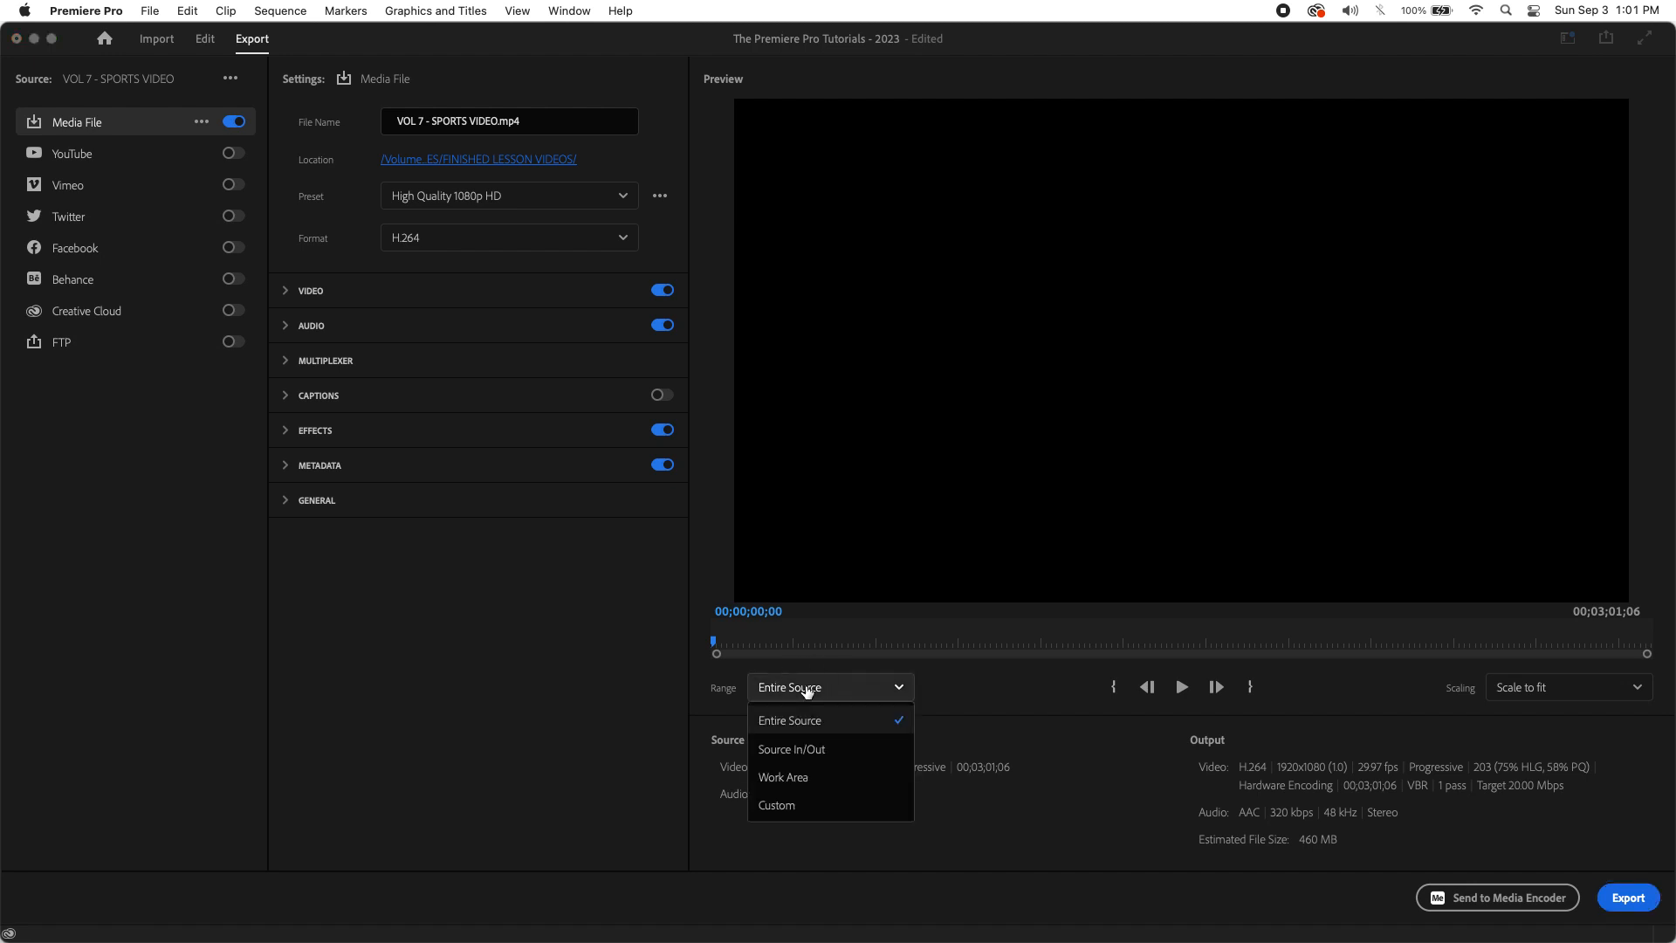
{"action": "left_click", "coordinate": [826, 778]}
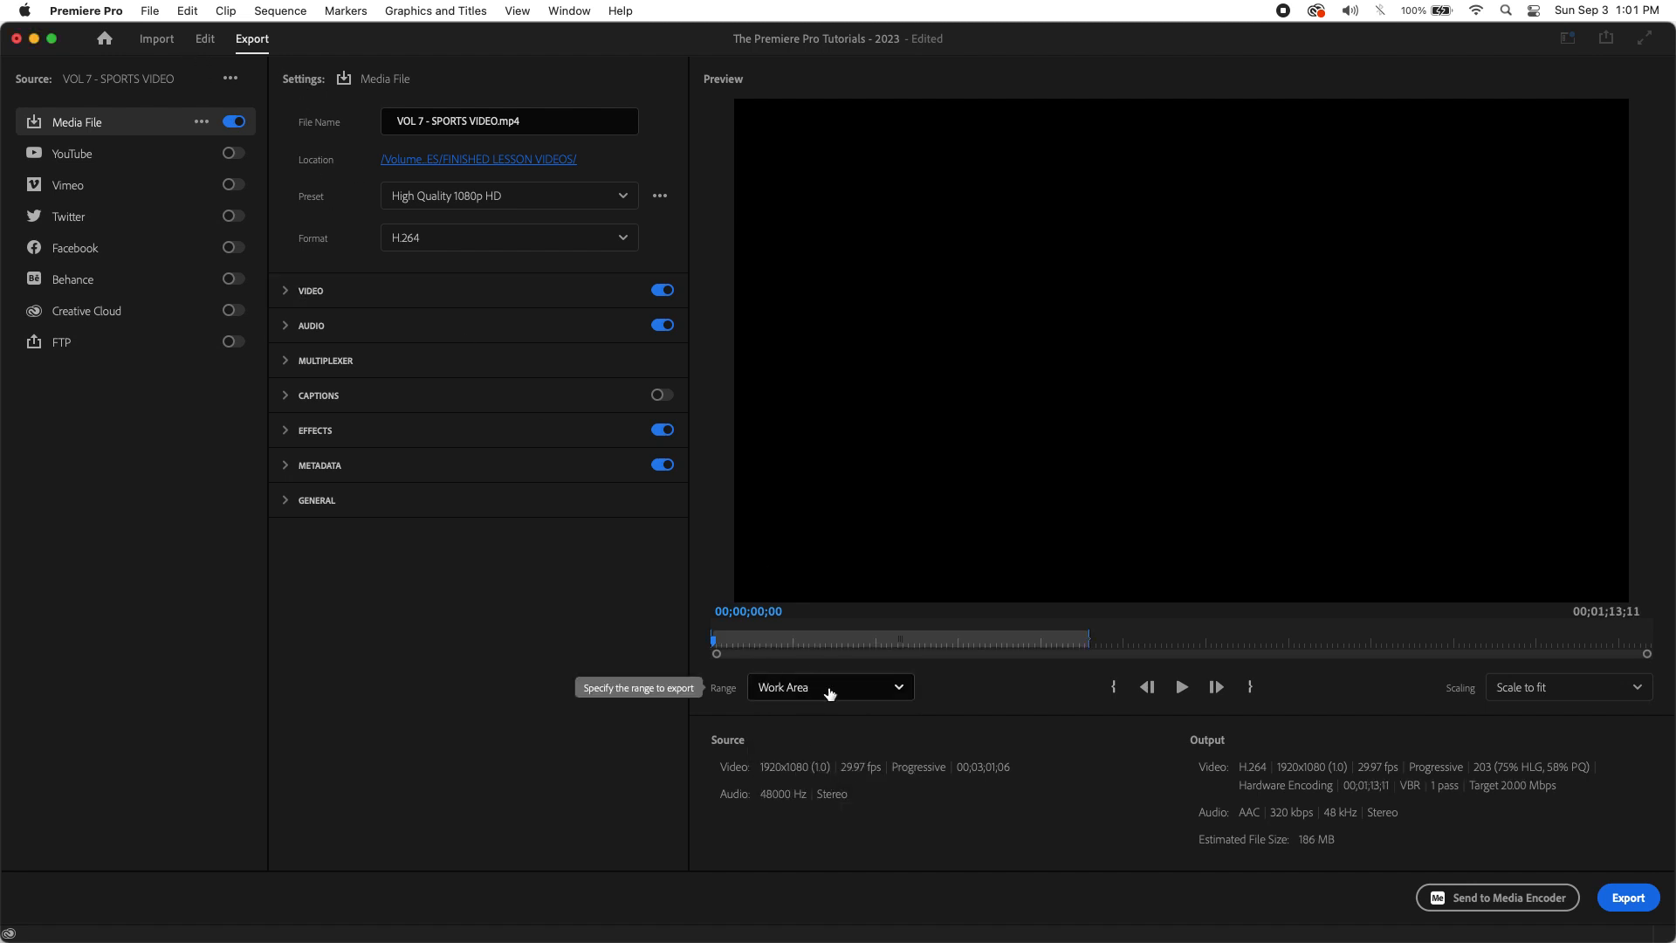
- Deselect the clips in the timeline, move the playhead to the sequence start, and return to the export settings
{"action": "left_click", "coordinate": [200, 43]}
{"action": "left_click_drag", "start_coordinate": [644, 650], "coordinate": [536, 780]}
{"action": "left_click_drag", "start_coordinate": [354, 602], "coordinate": [140, 611]}
{"action": "left_click", "coordinate": [722, 696]}
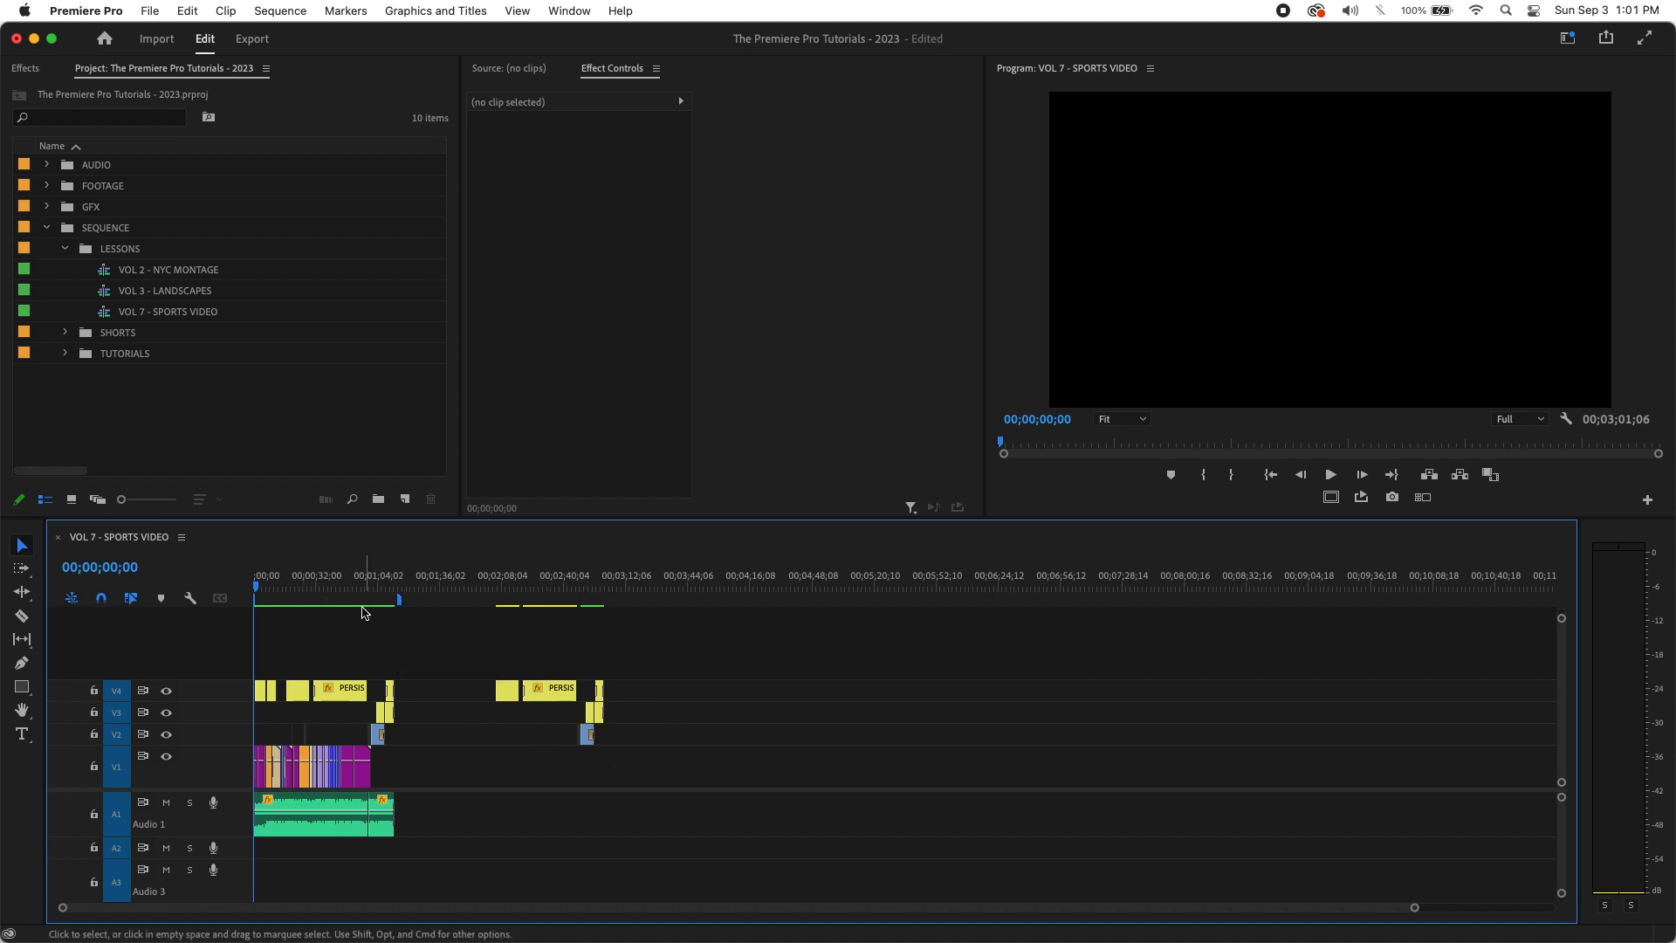
{"action": "left_click", "coordinate": [252, 40]}
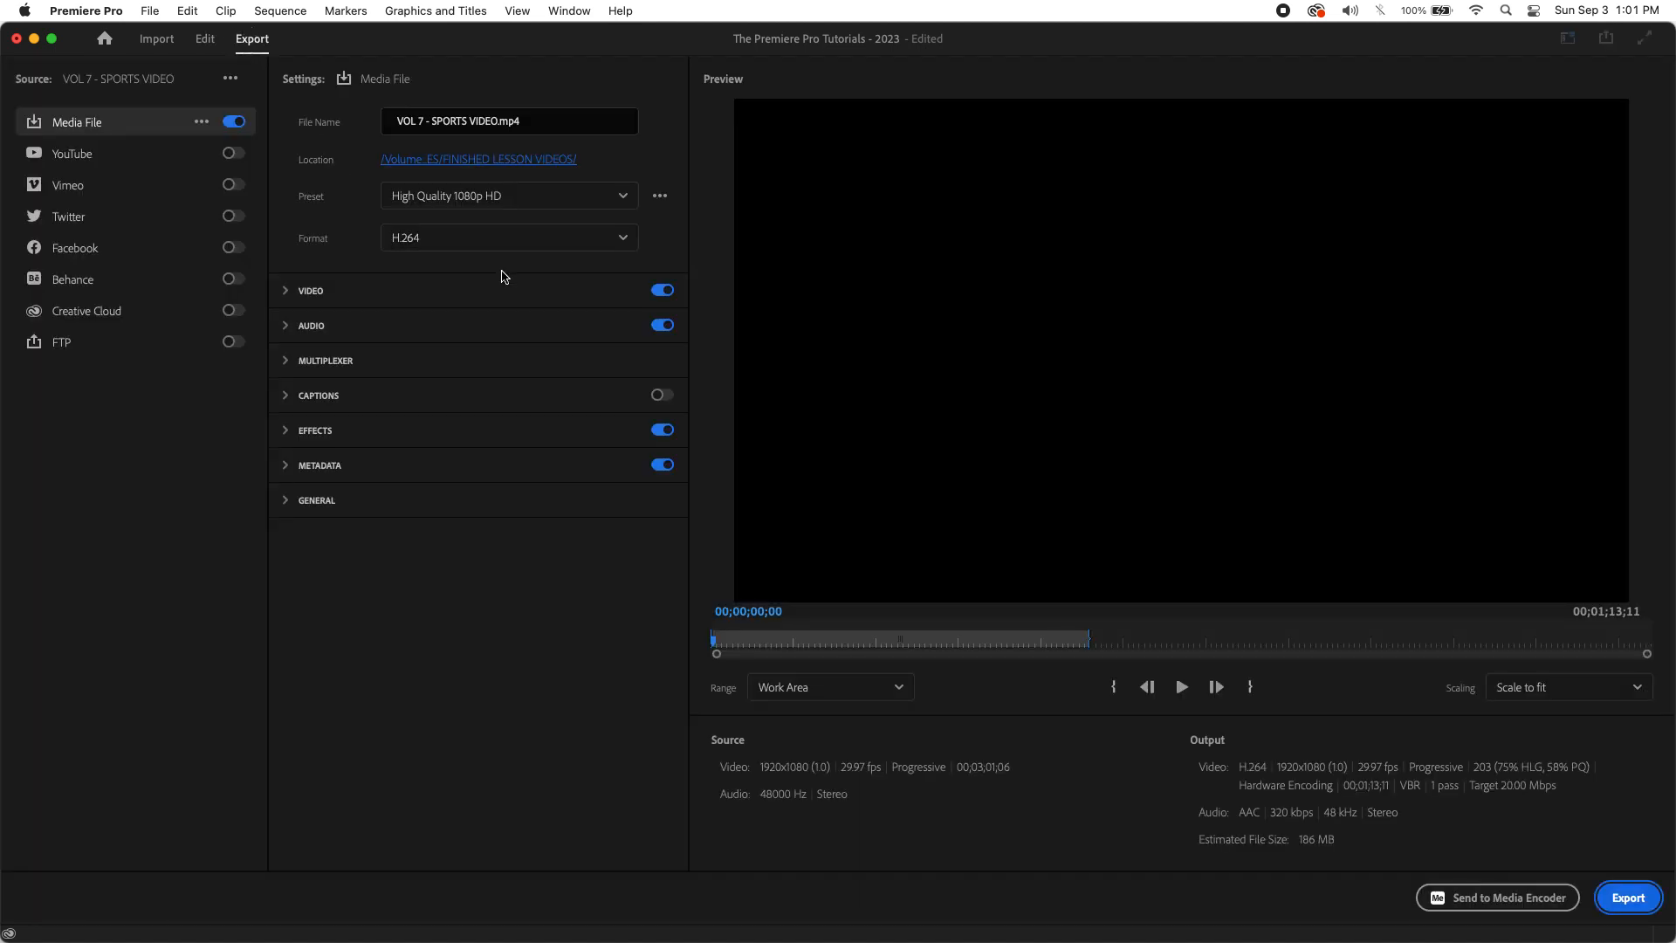
- Match the export's video settings to the source, and review the audio settings with AAC kept as the audio format
{"action": "left_click", "coordinate": [456, 299]}
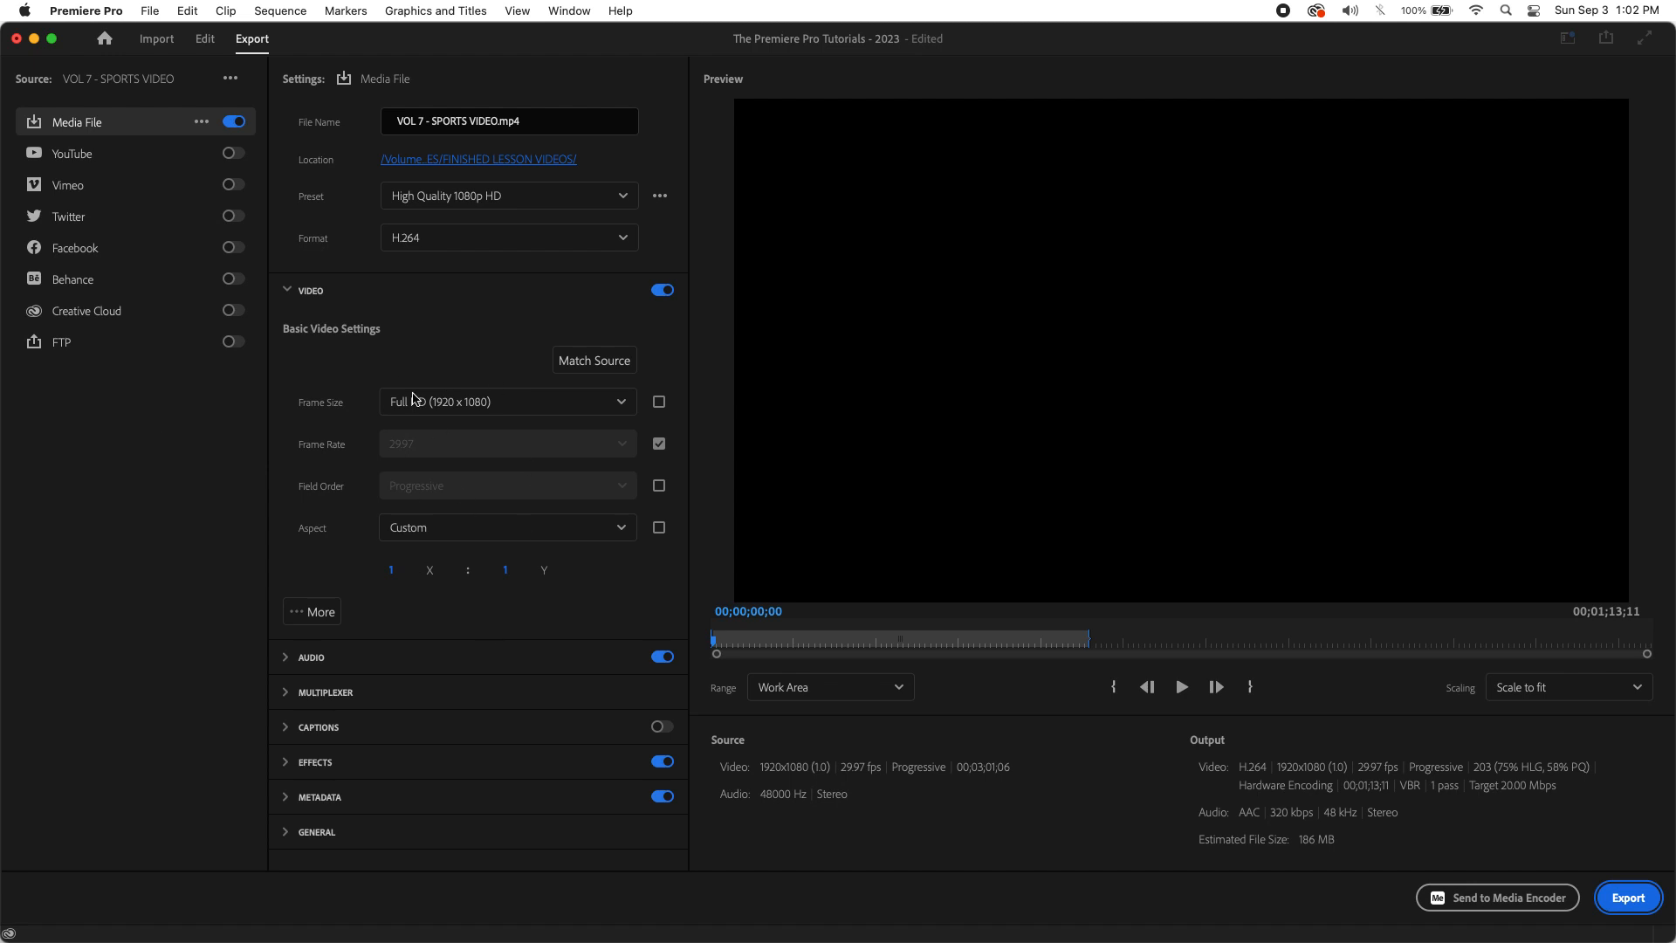
{"action": "left_click", "coordinate": [591, 361]}
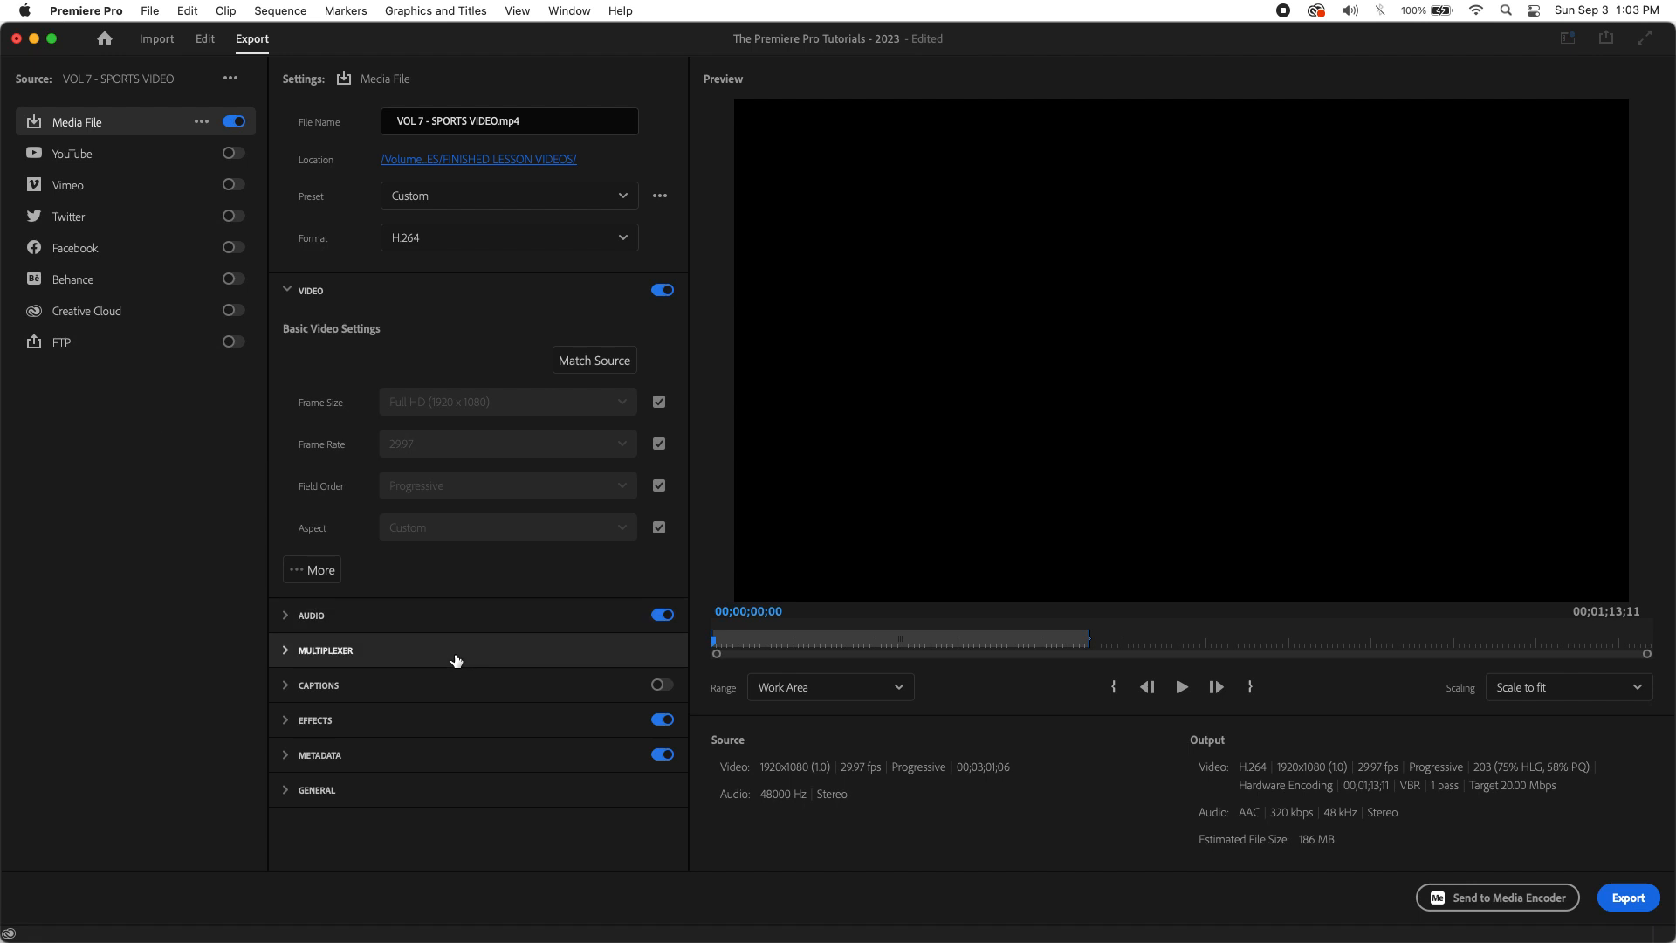
{"action": "left_click", "coordinate": [449, 617]}
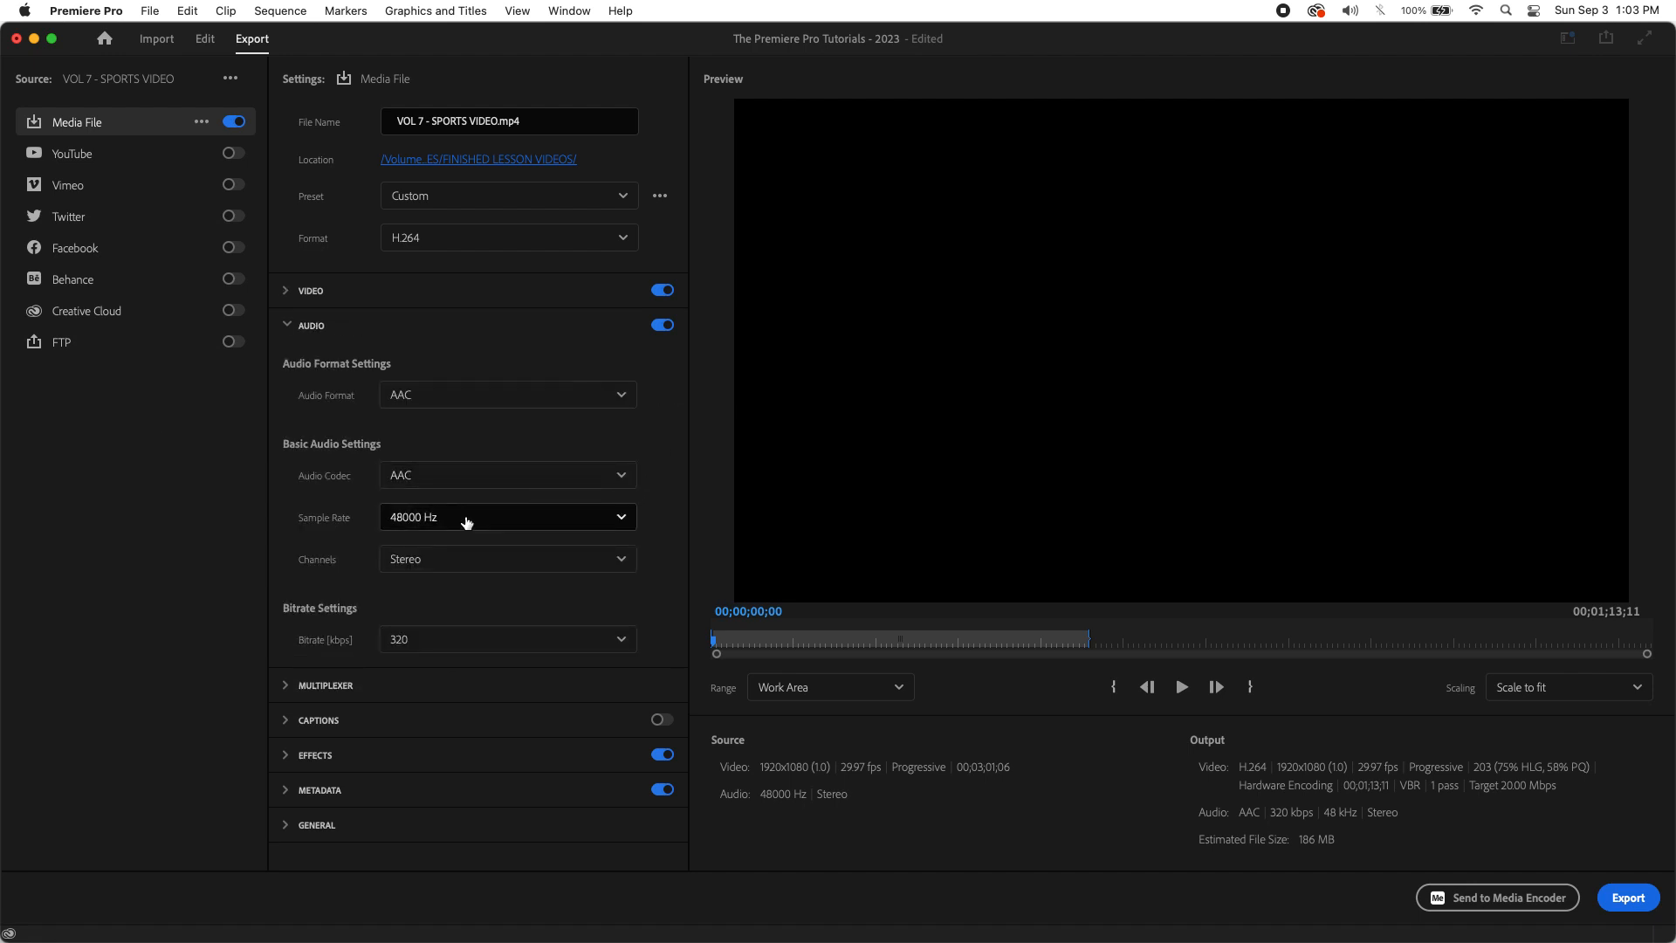
{"action": "left_click", "coordinate": [443, 405]}
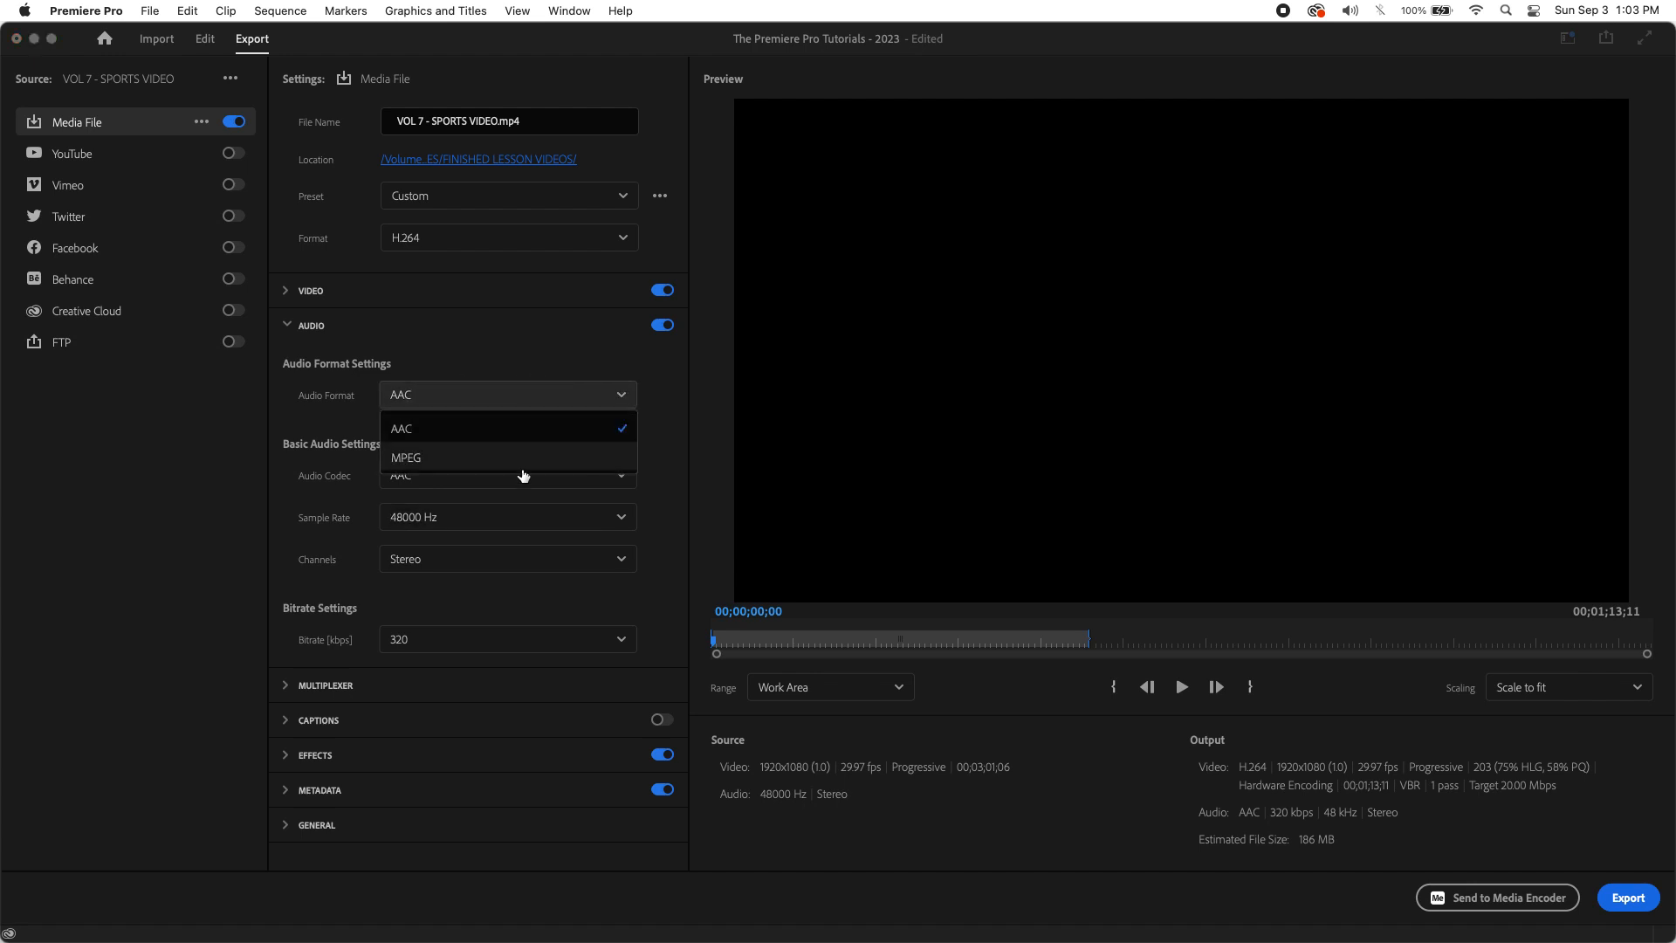
{"action": "left_click", "coordinate": [522, 428]}
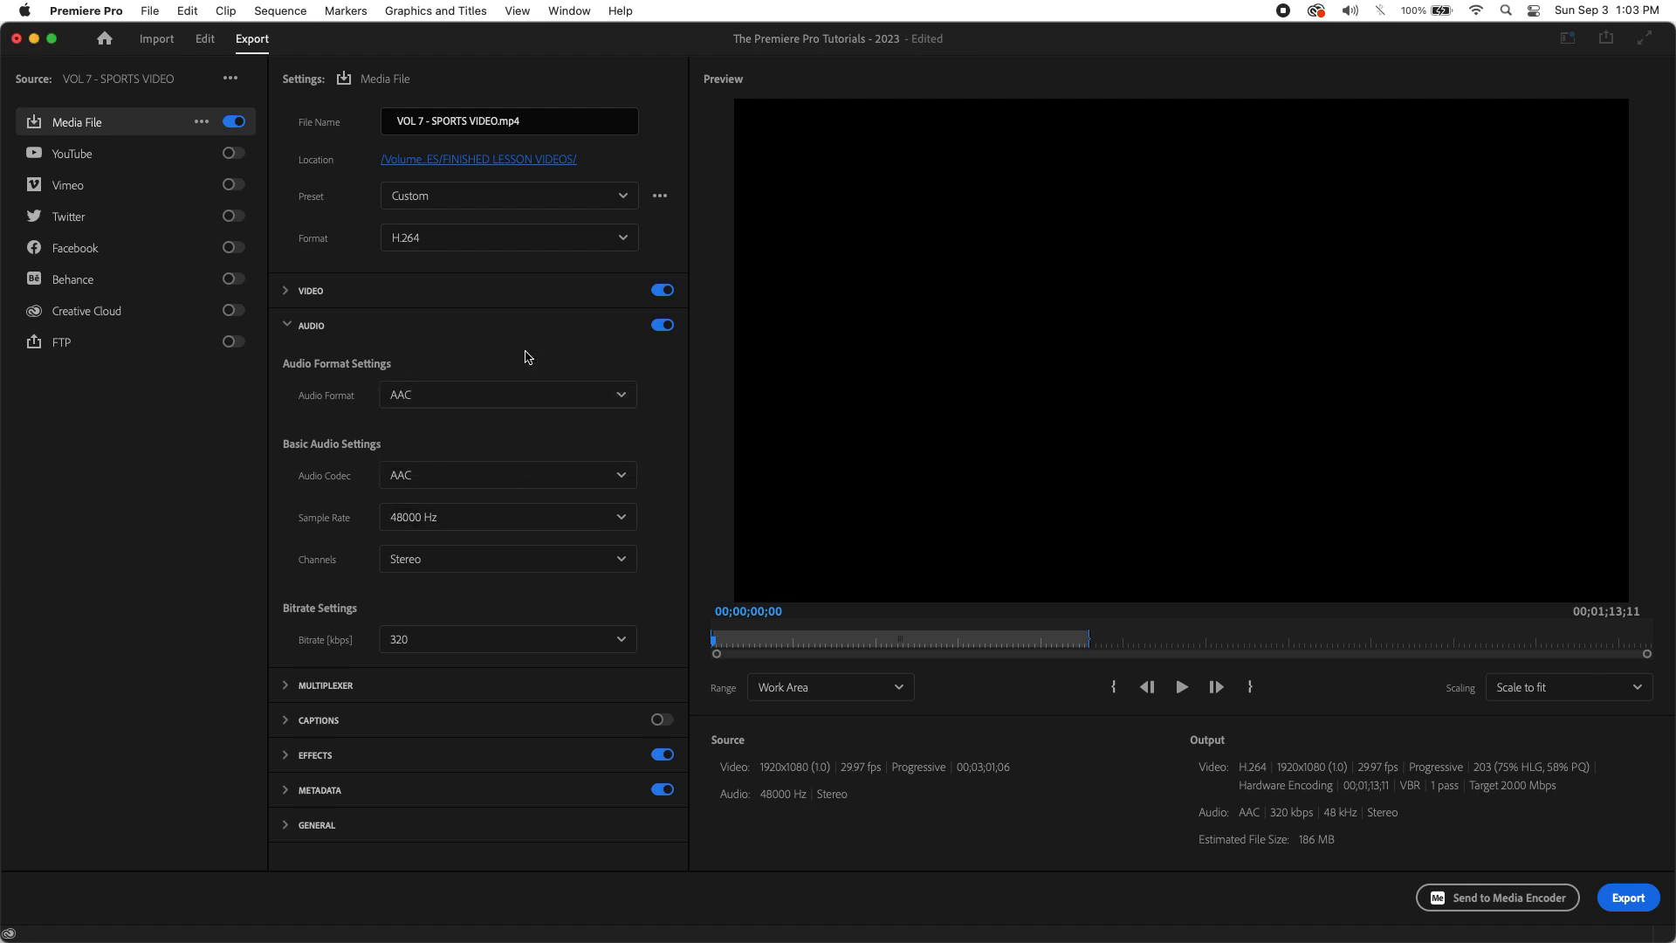
{"action": "left_click", "coordinate": [397, 326]}
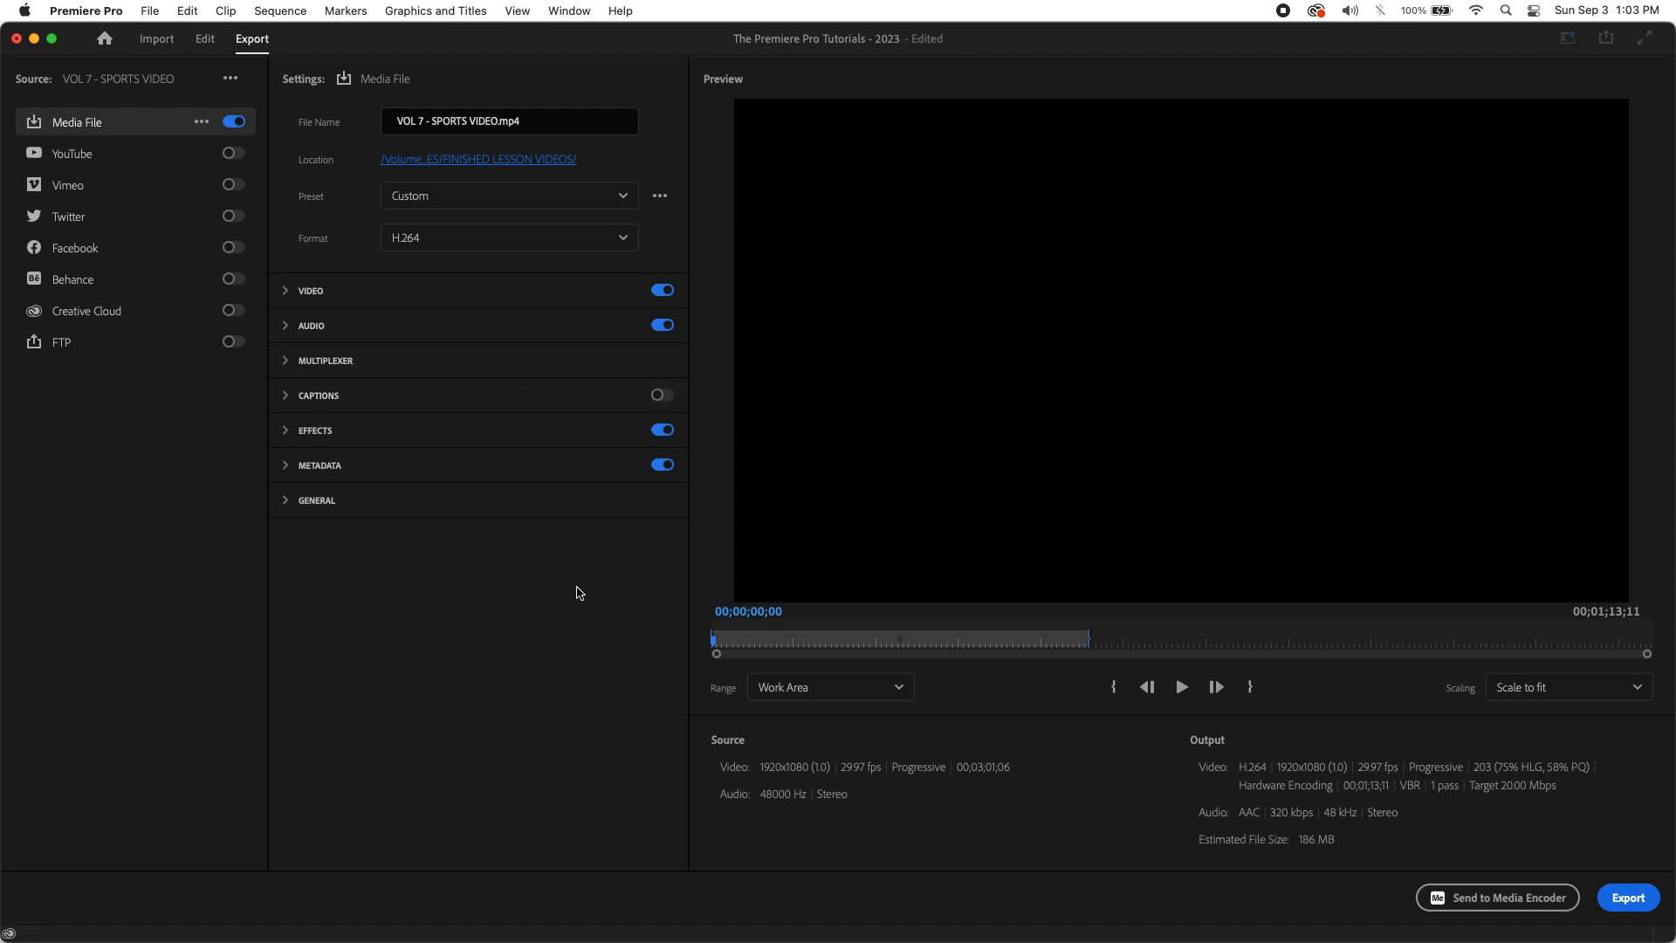
- Examine the full list of export formats and keep H.264 as the format
{"action": "left_click", "coordinate": [569, 239]}
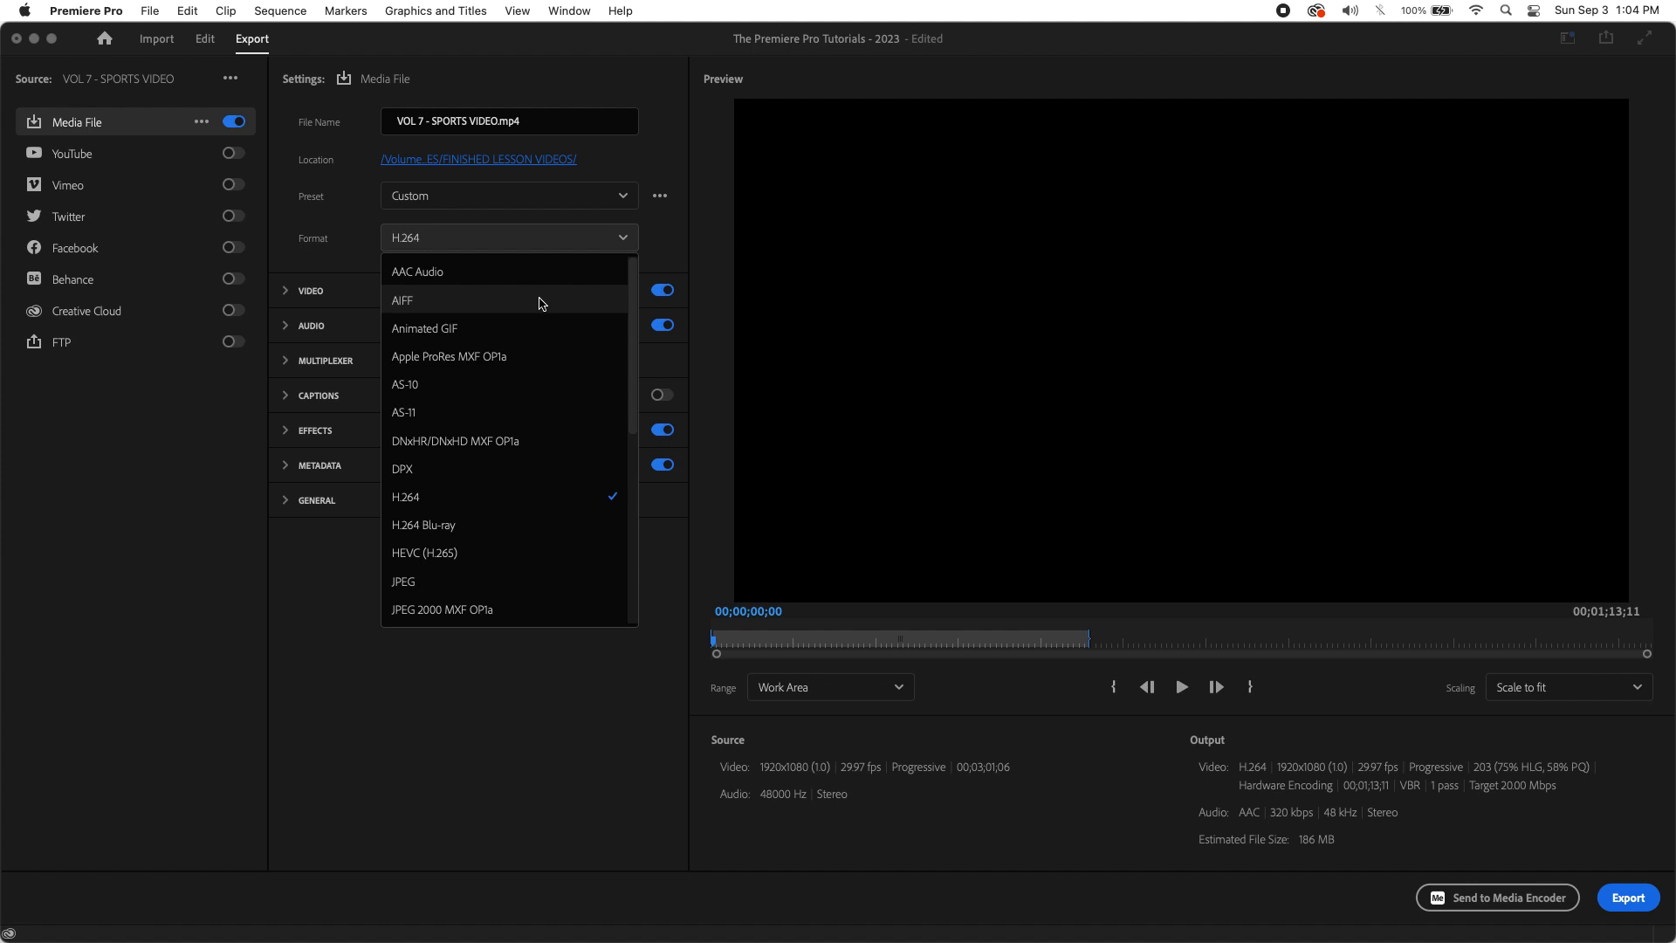
{"action": "scroll", "coordinate": [542, 375], "scroll_direction": "down", "scroll_amount": 10}
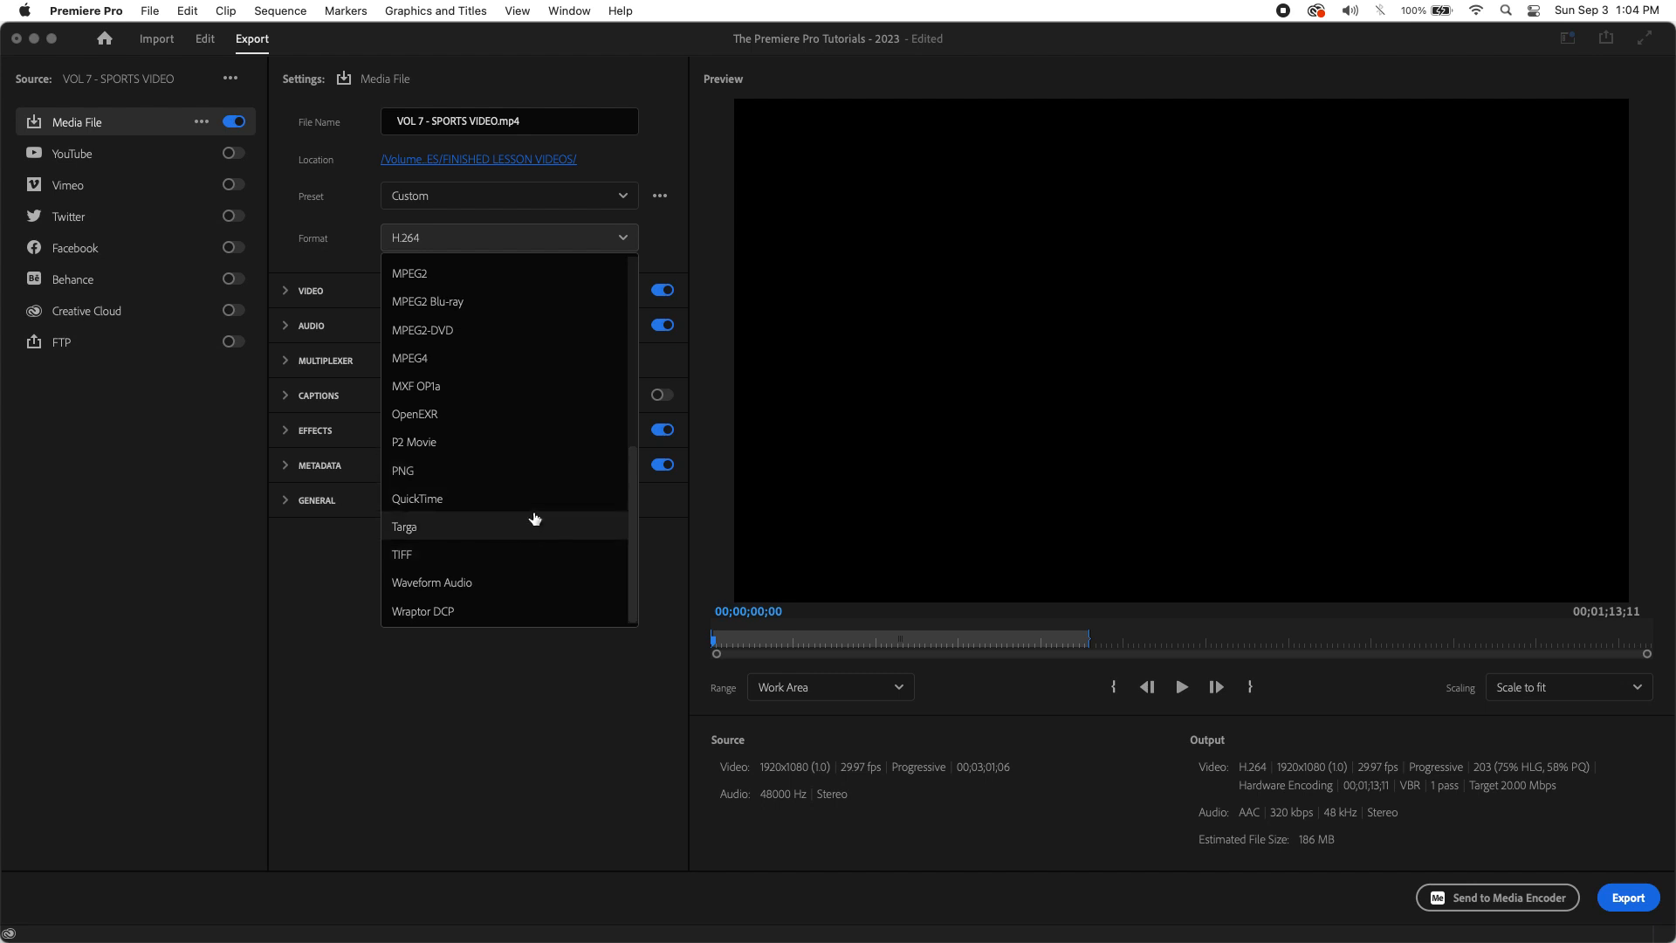
{"action": "scroll", "coordinate": [554, 523], "scroll_direction": "up", "scroll_amount": 3}
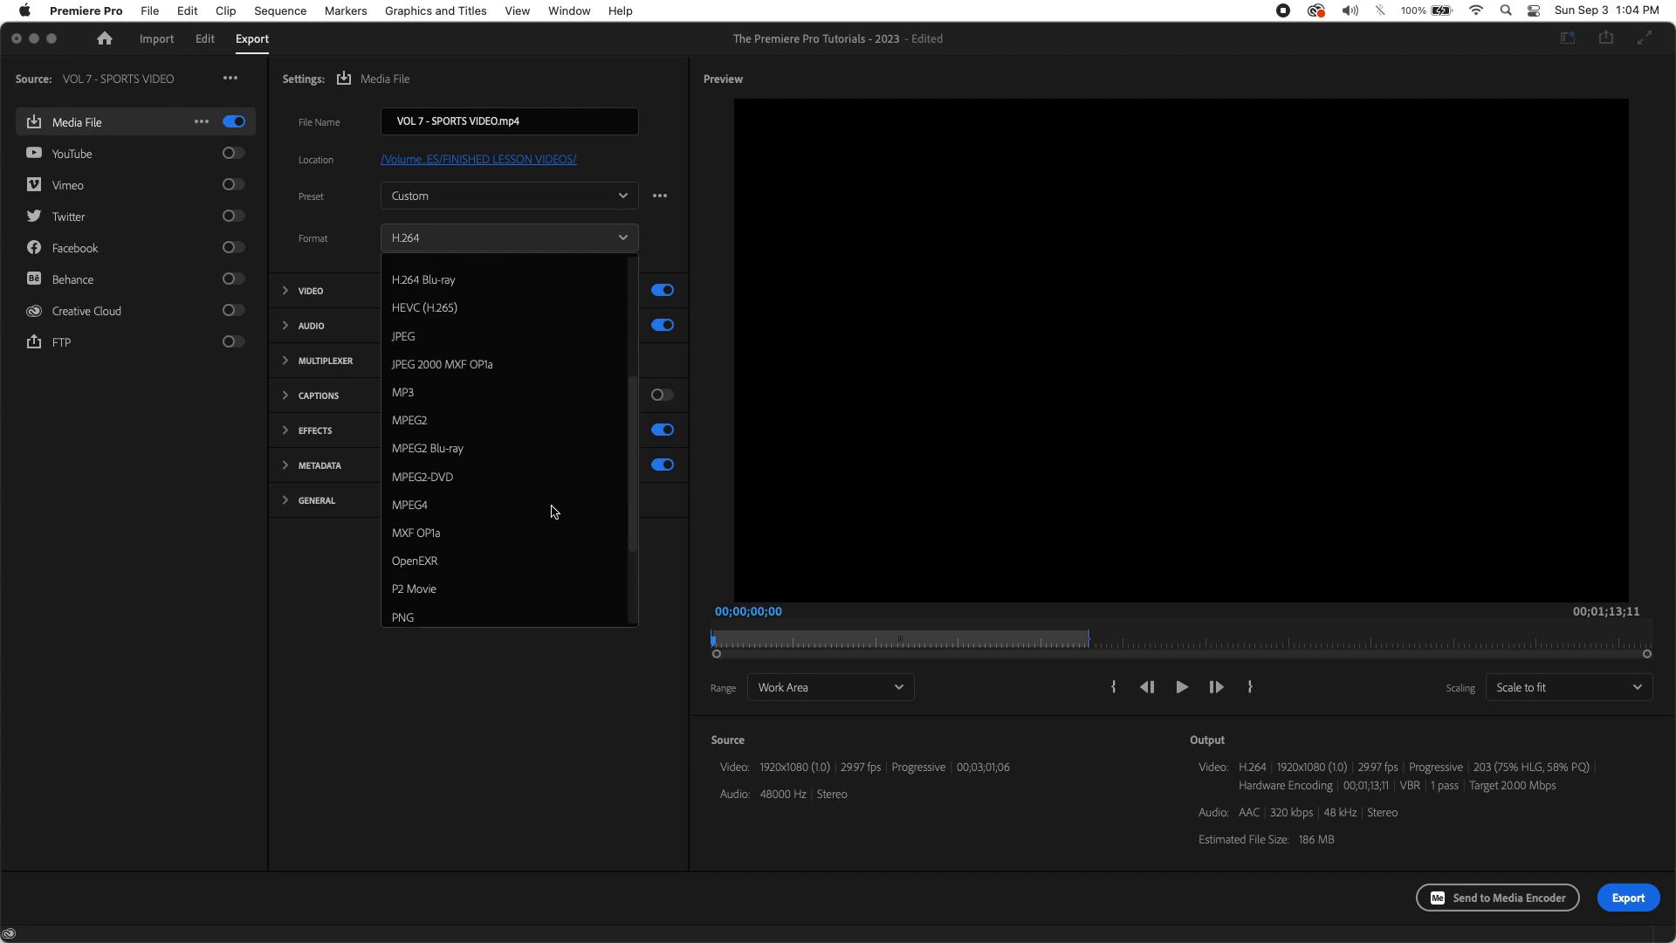
{"action": "scroll", "coordinate": [541, 454], "scroll_direction": "down", "scroll_amount": 1}
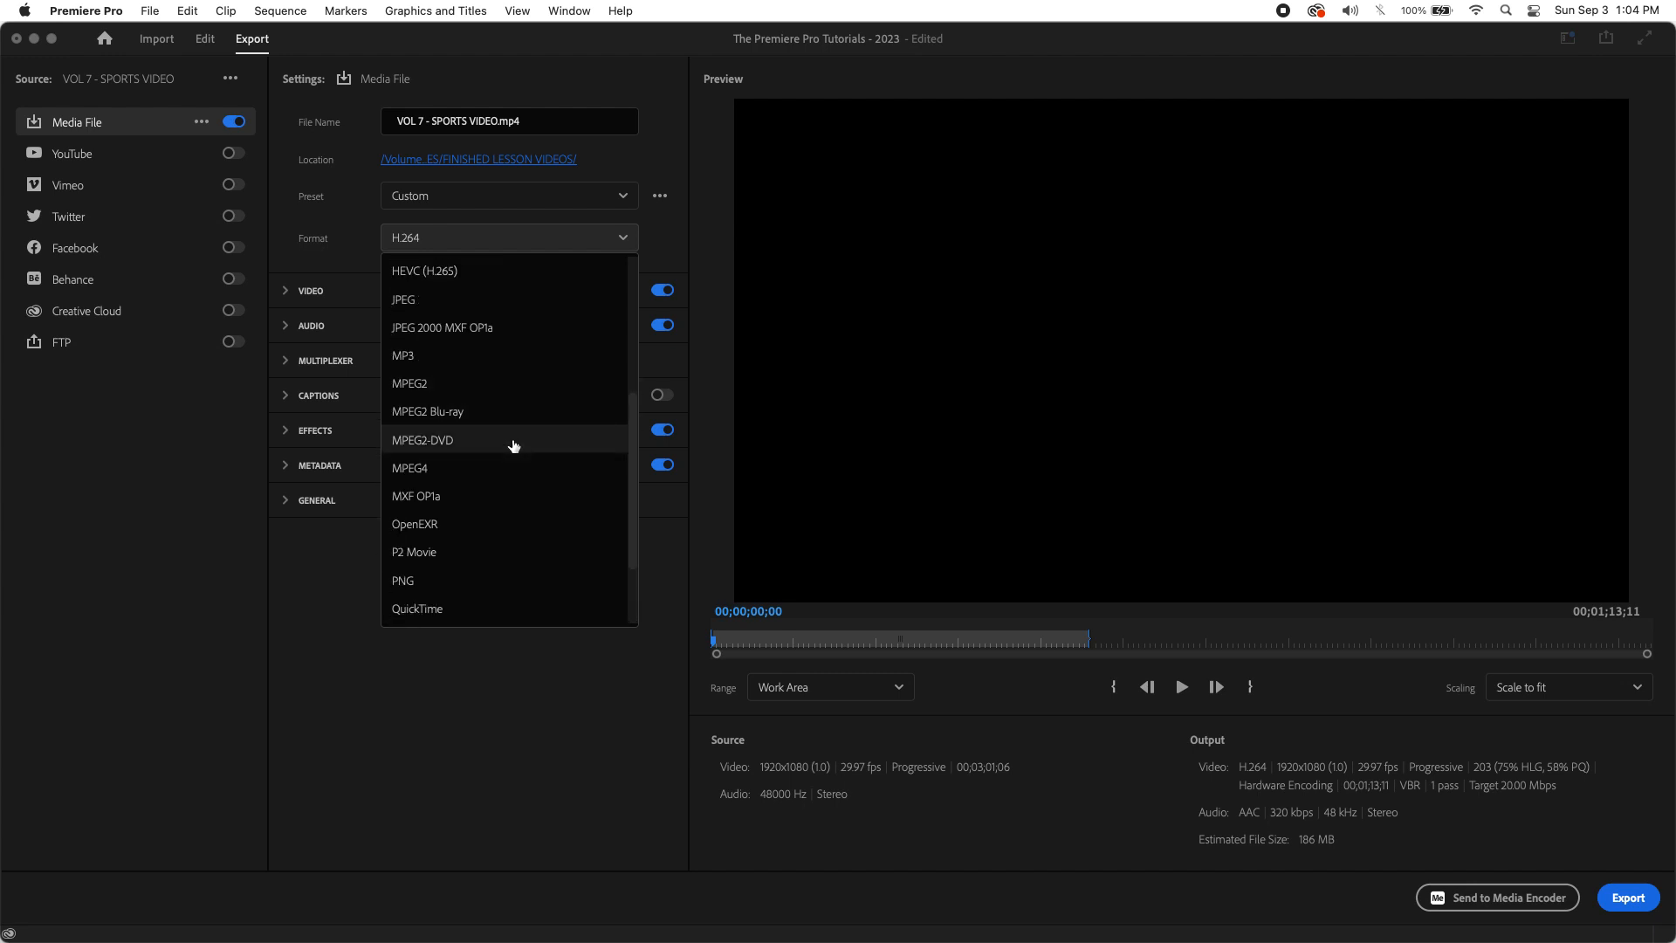
{"action": "scroll", "coordinate": [513, 446], "scroll_direction": "down", "scroll_amount": 1}
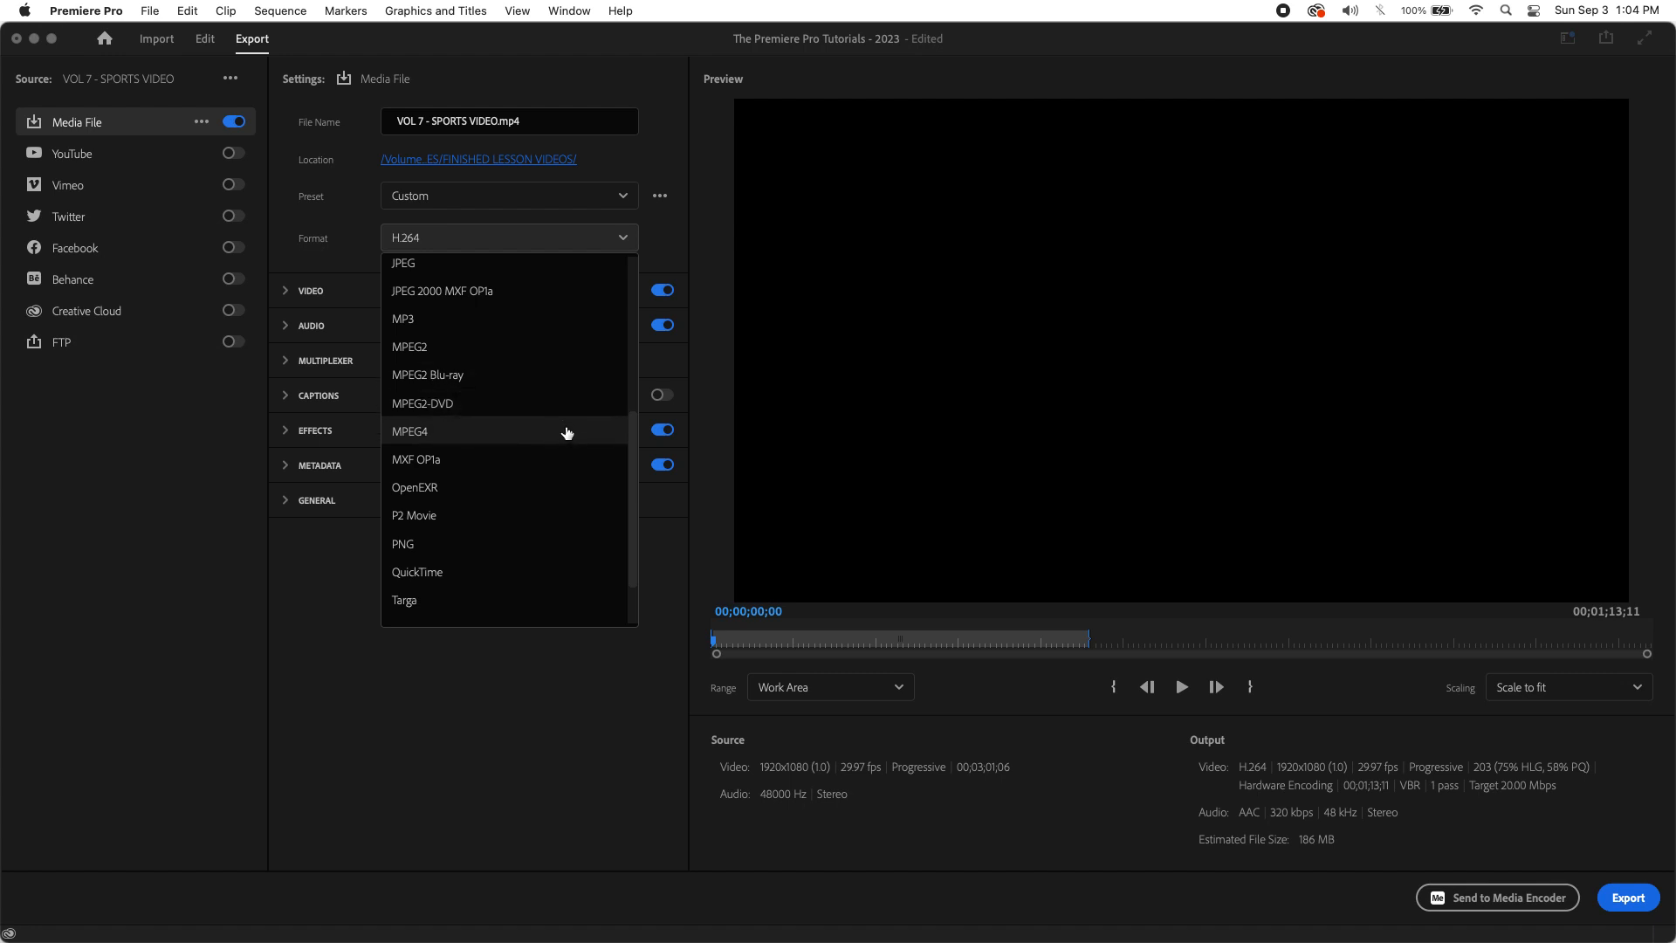
{"action": "scroll", "coordinate": [566, 434], "scroll_direction": "down", "scroll_amount": 2}
{"action": "scroll", "coordinate": [568, 433], "scroll_direction": "up", "scroll_amount": 1}
{"action": "scroll", "coordinate": [568, 434], "scroll_direction": "down", "scroll_amount": 1}
{"action": "scroll", "coordinate": [566, 434], "scroll_direction": "up", "scroll_amount": 10}
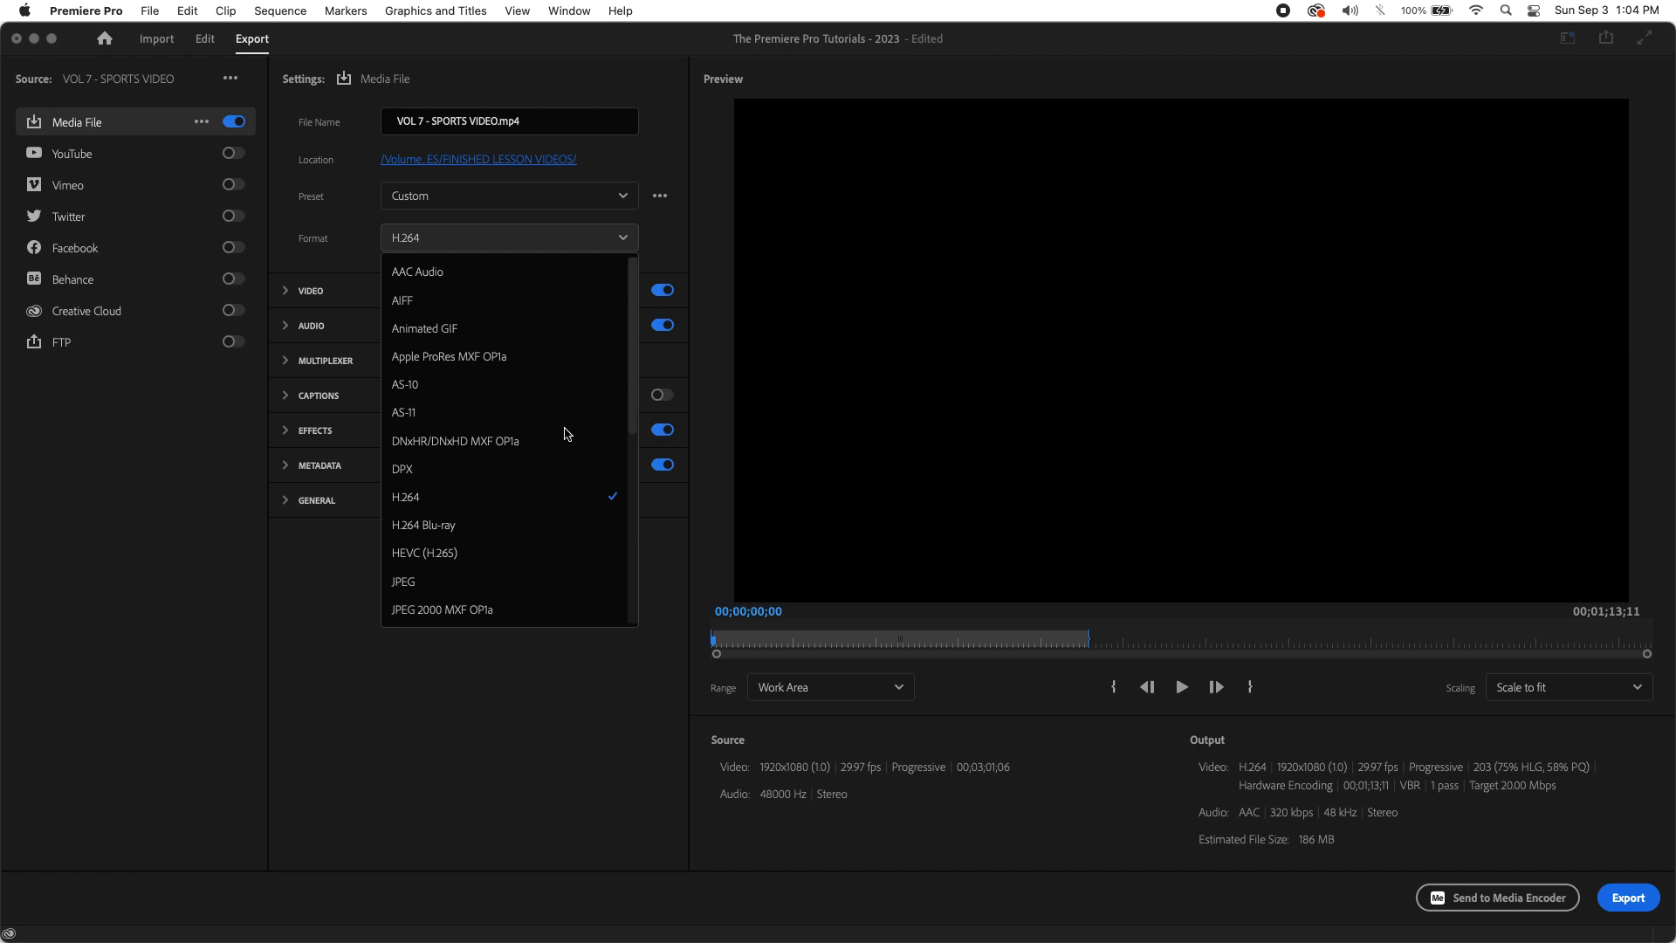
{"action": "scroll", "coordinate": [566, 434], "scroll_direction": "down", "scroll_amount": 2}
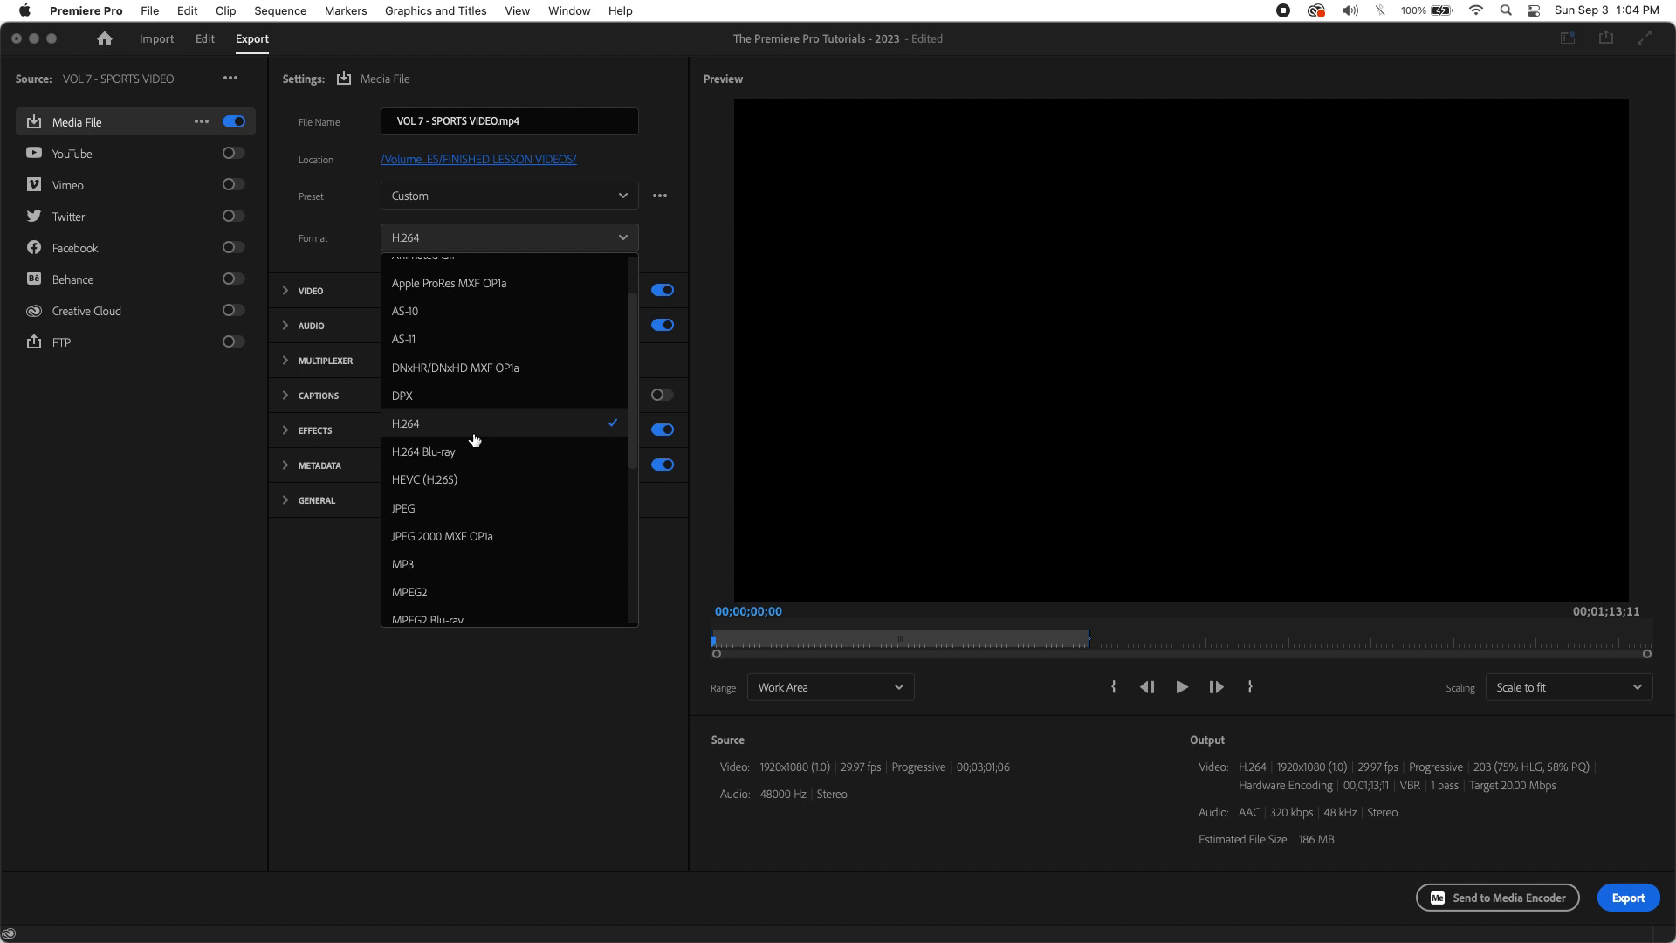
{"action": "scroll", "coordinate": [506, 410], "scroll_direction": "down", "scroll_amount": 5}
{"action": "scroll", "coordinate": [509, 417], "scroll_direction": "down", "scroll_amount": 4}
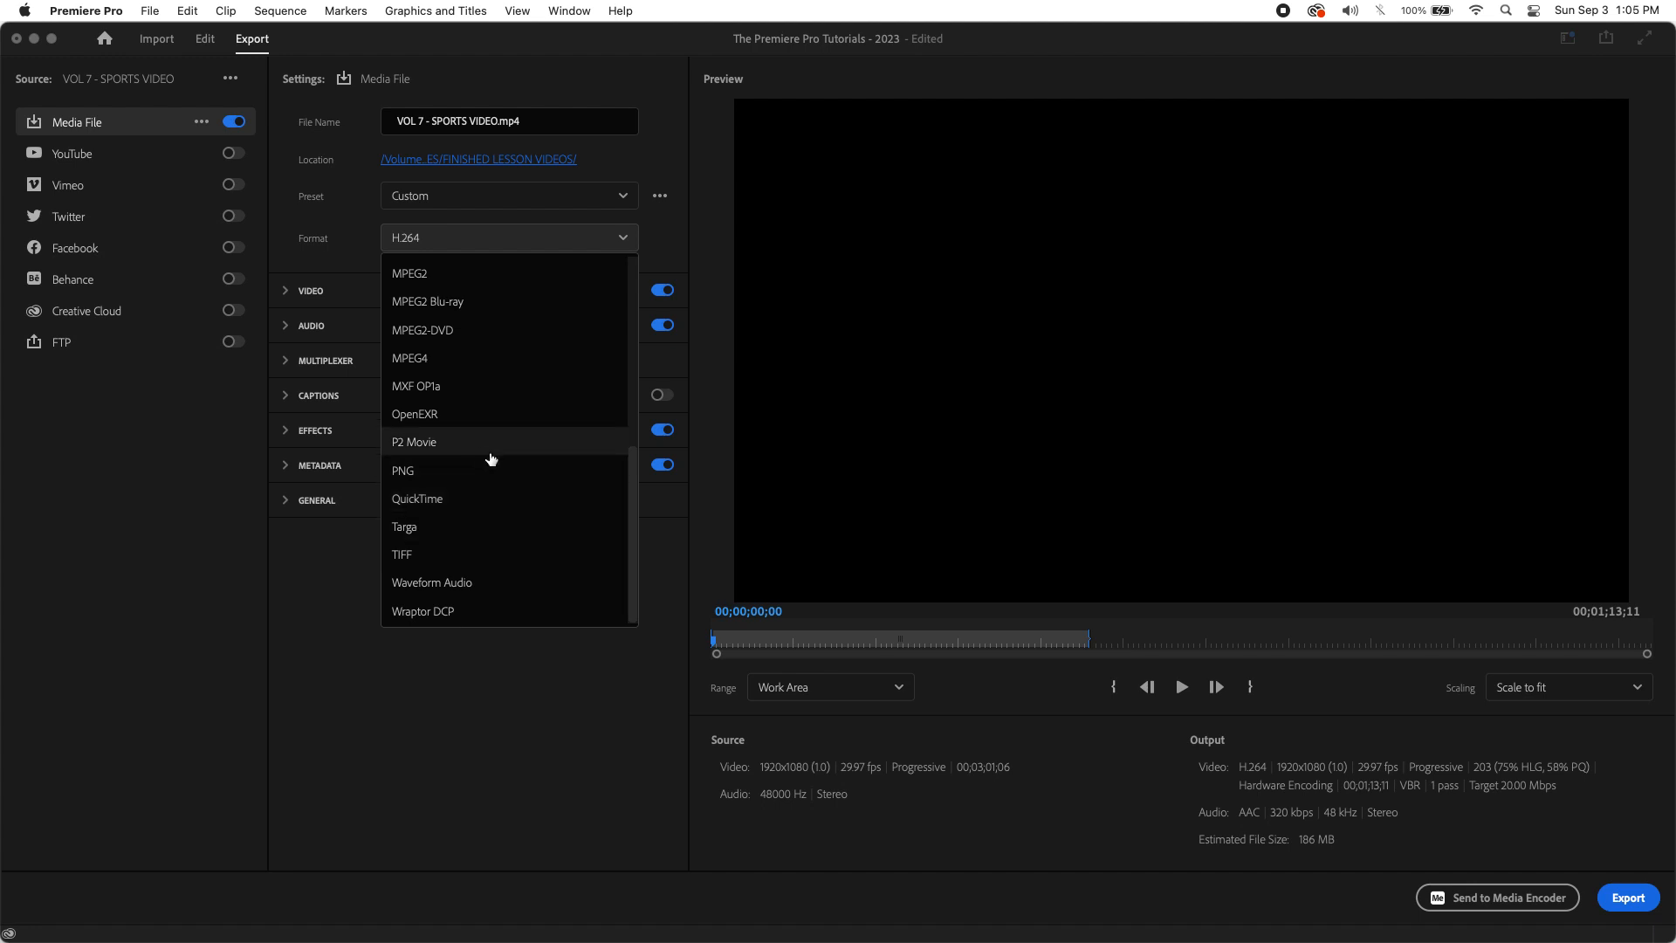
{"action": "scroll", "coordinate": [502, 463], "scroll_direction": "up", "scroll_amount": 3}
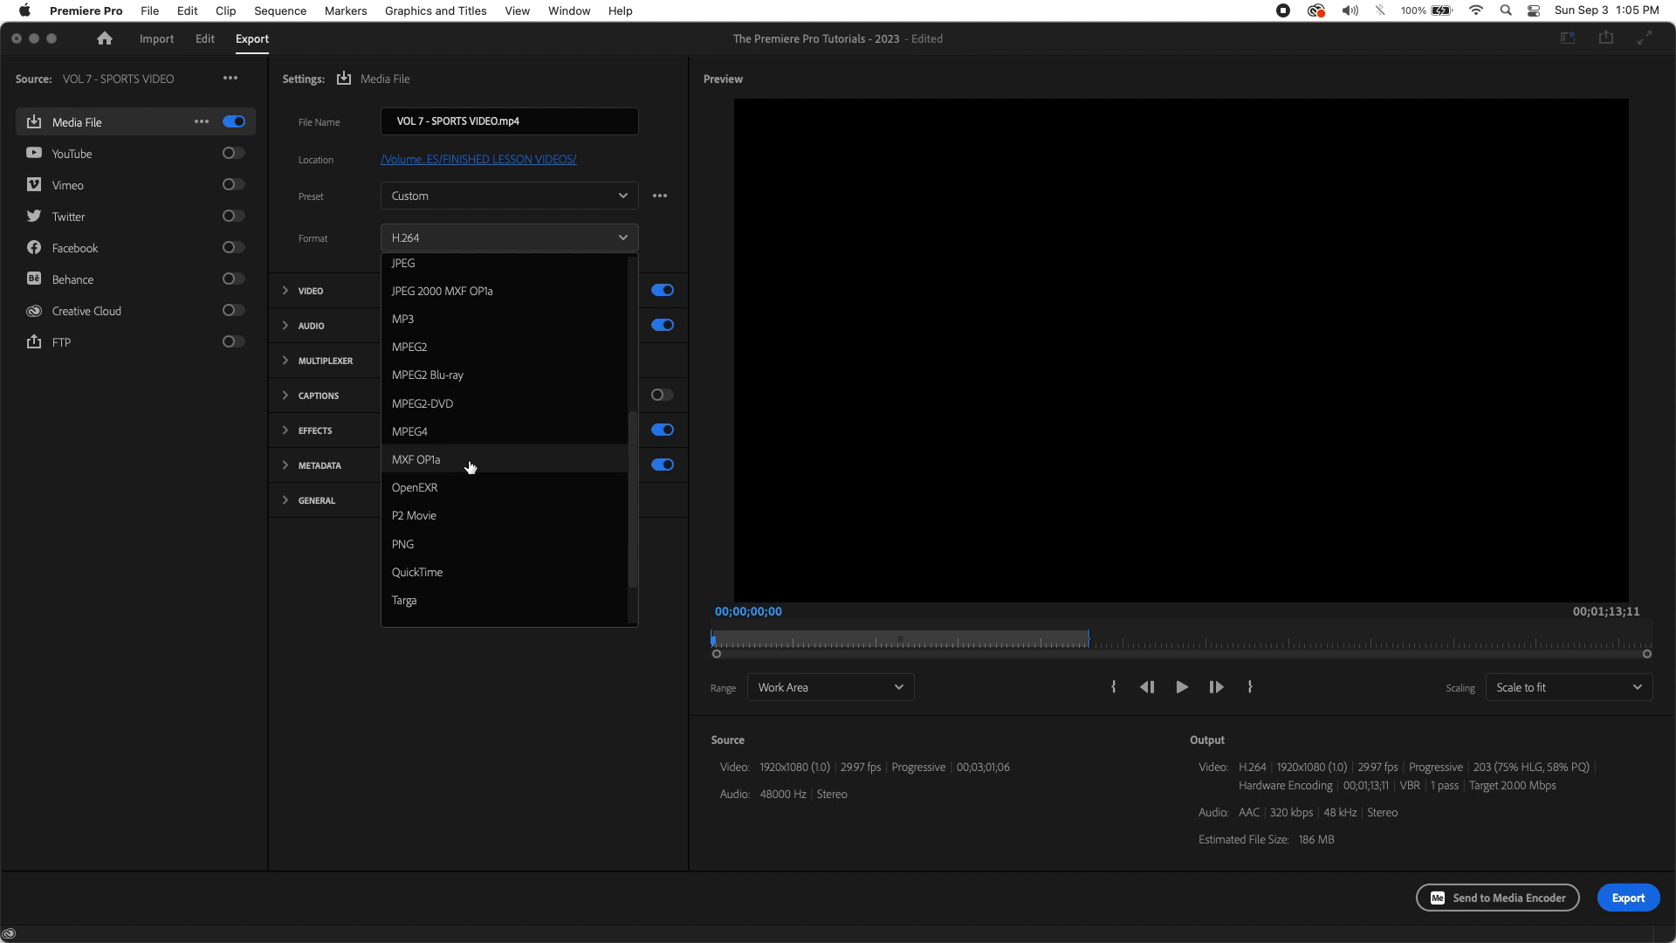
{"action": "scroll", "coordinate": [573, 534], "scroll_direction": "up", "scroll_amount": 5}
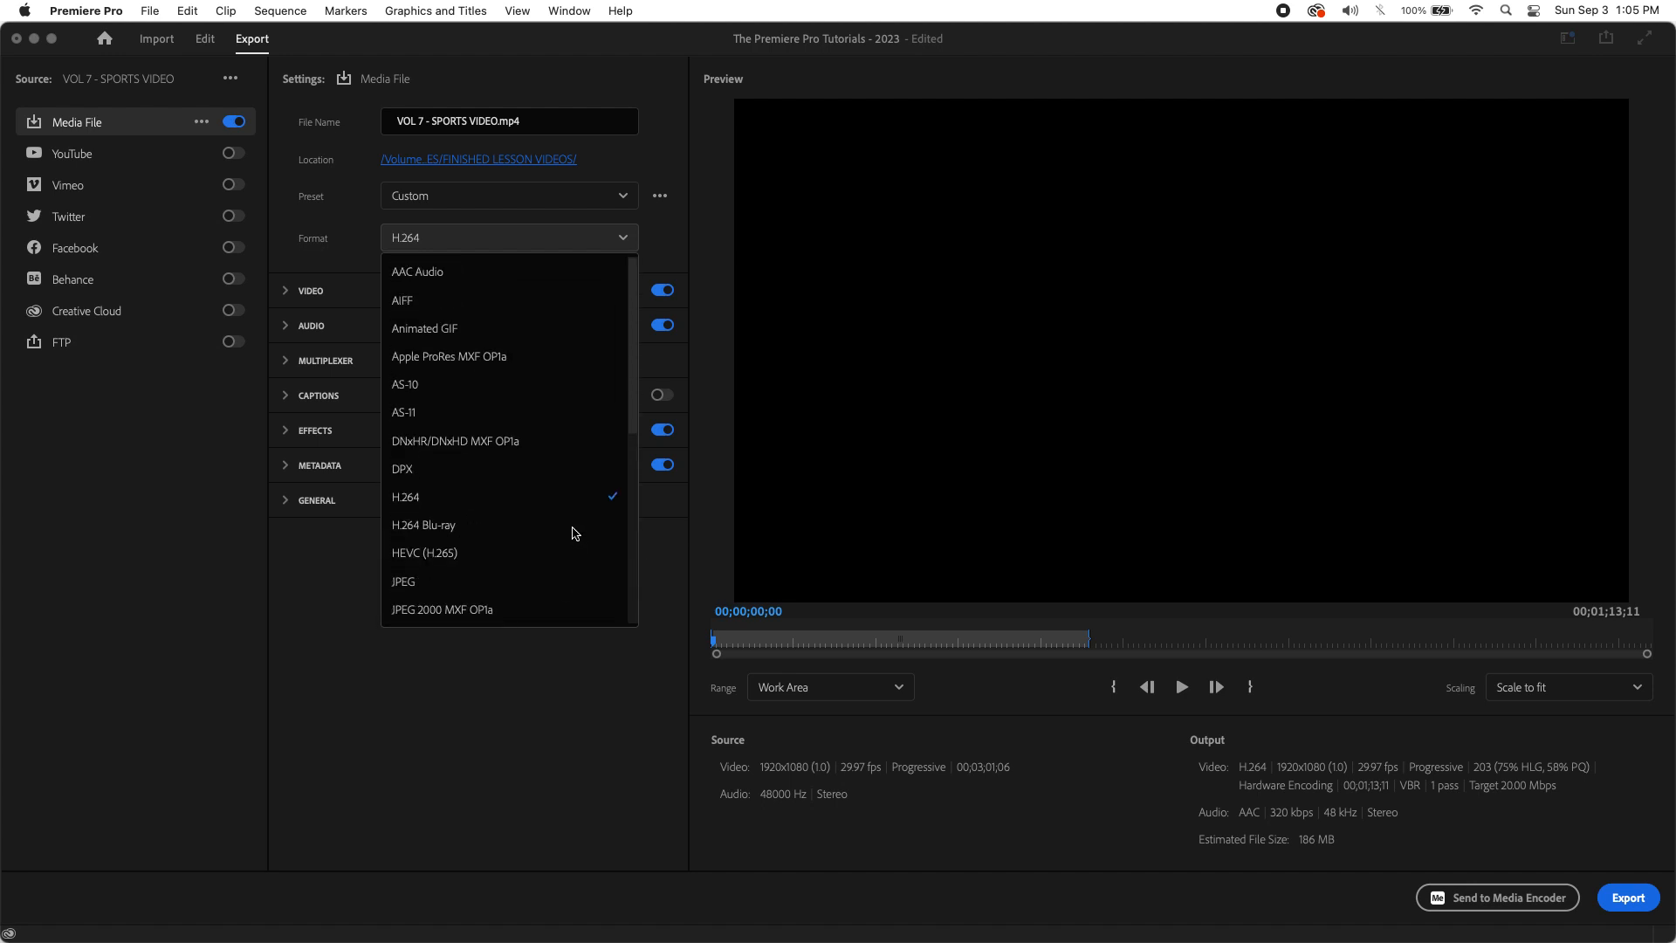
{"action": "scroll", "coordinate": [572, 534], "scroll_direction": "down", "scroll_amount": 3}
{"action": "scroll", "coordinate": [572, 534], "scroll_direction": "up", "scroll_amount": 3}
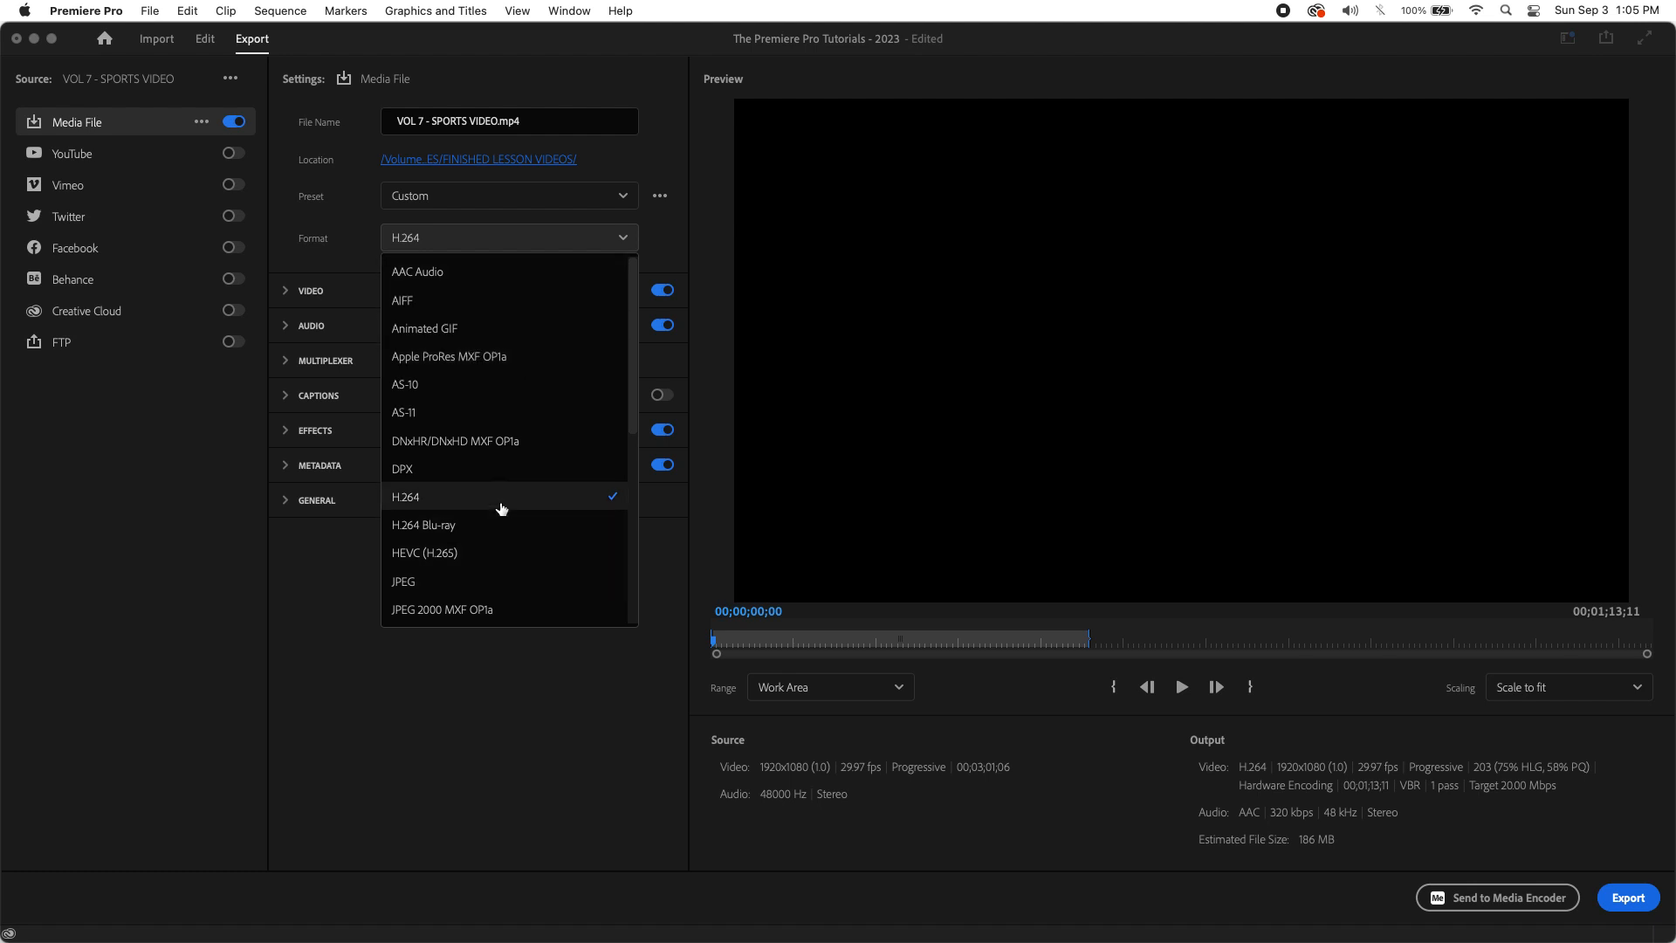
{"action": "scroll", "coordinate": [501, 508], "scroll_direction": "down", "scroll_amount": 5}
{"action": "scroll", "coordinate": [501, 507], "scroll_direction": "up", "scroll_amount": 4}
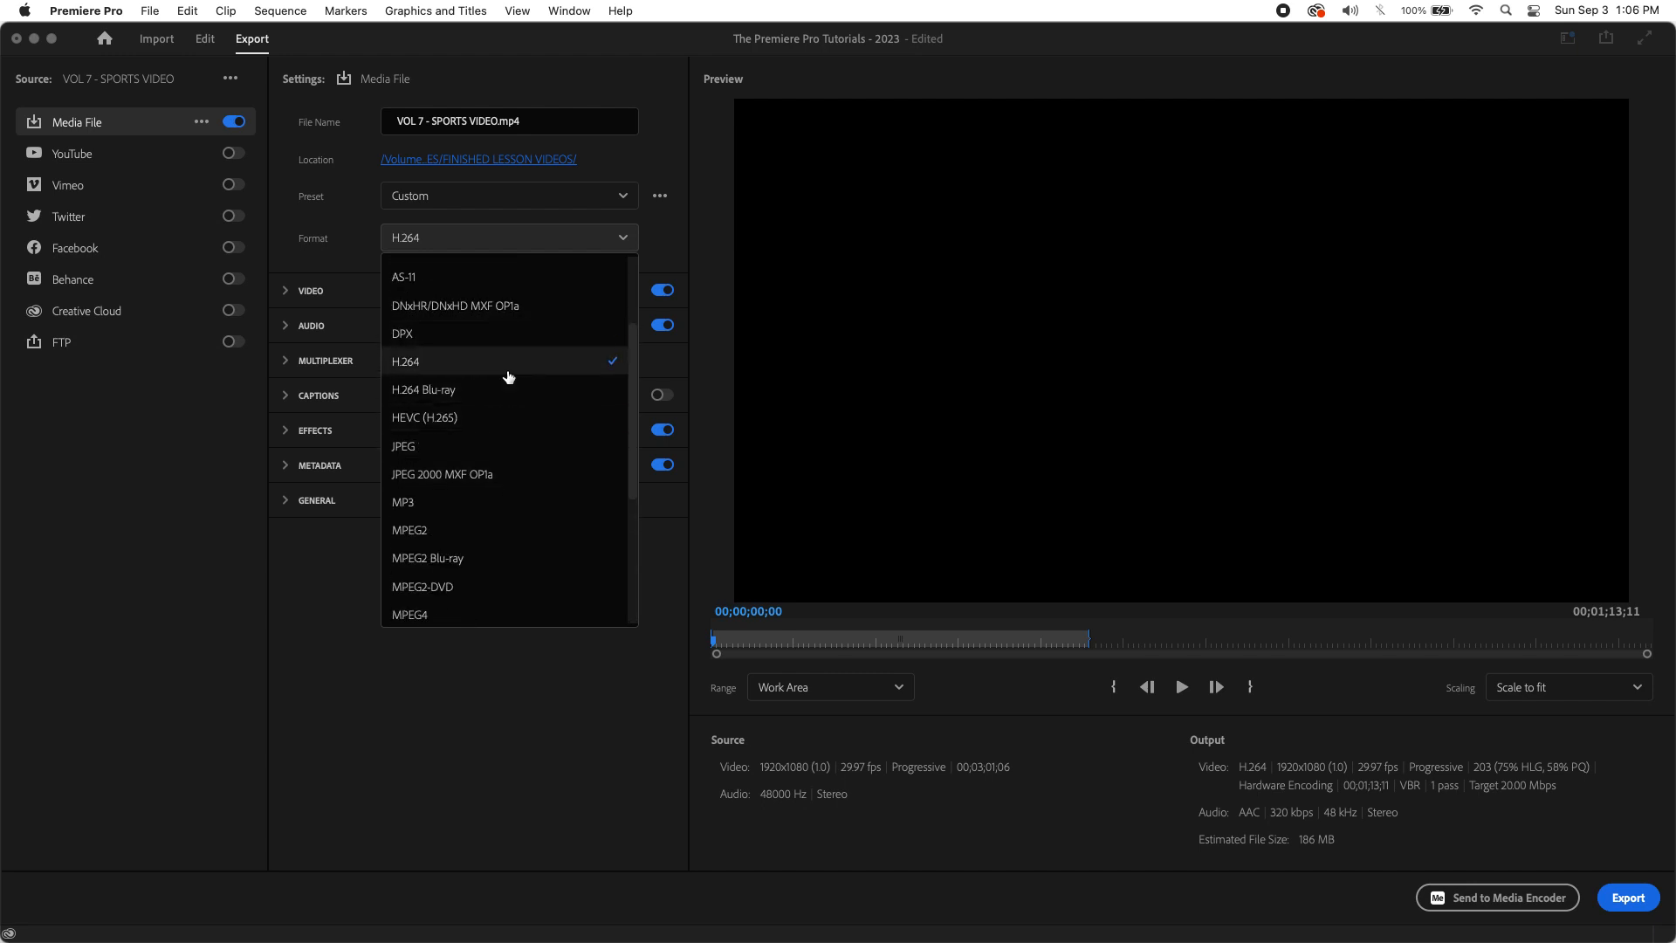
{"action": "left_click", "coordinate": [515, 362]}
- Look through the H.264 presets and set the export preset to High Quality 1080p HD
{"action": "left_click", "coordinate": [513, 198]}
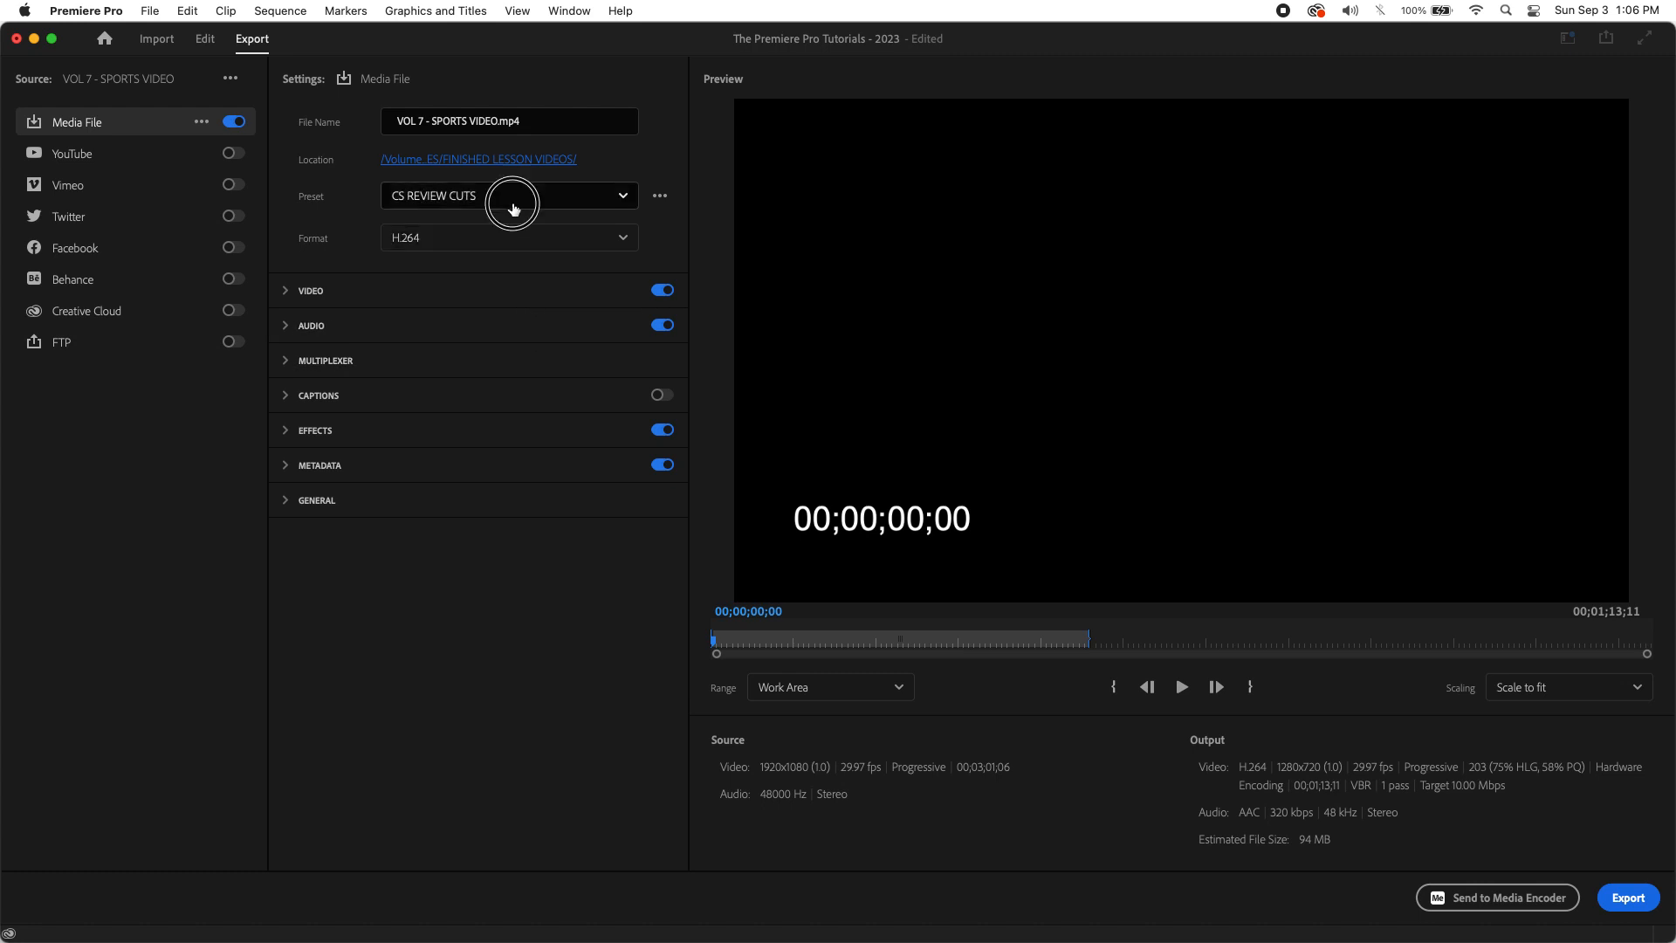
{"action": "scroll", "coordinate": [524, 367], "scroll_direction": "down", "scroll_amount": 5}
{"action": "scroll", "coordinate": [535, 476], "scroll_direction": "up", "scroll_amount": 1}
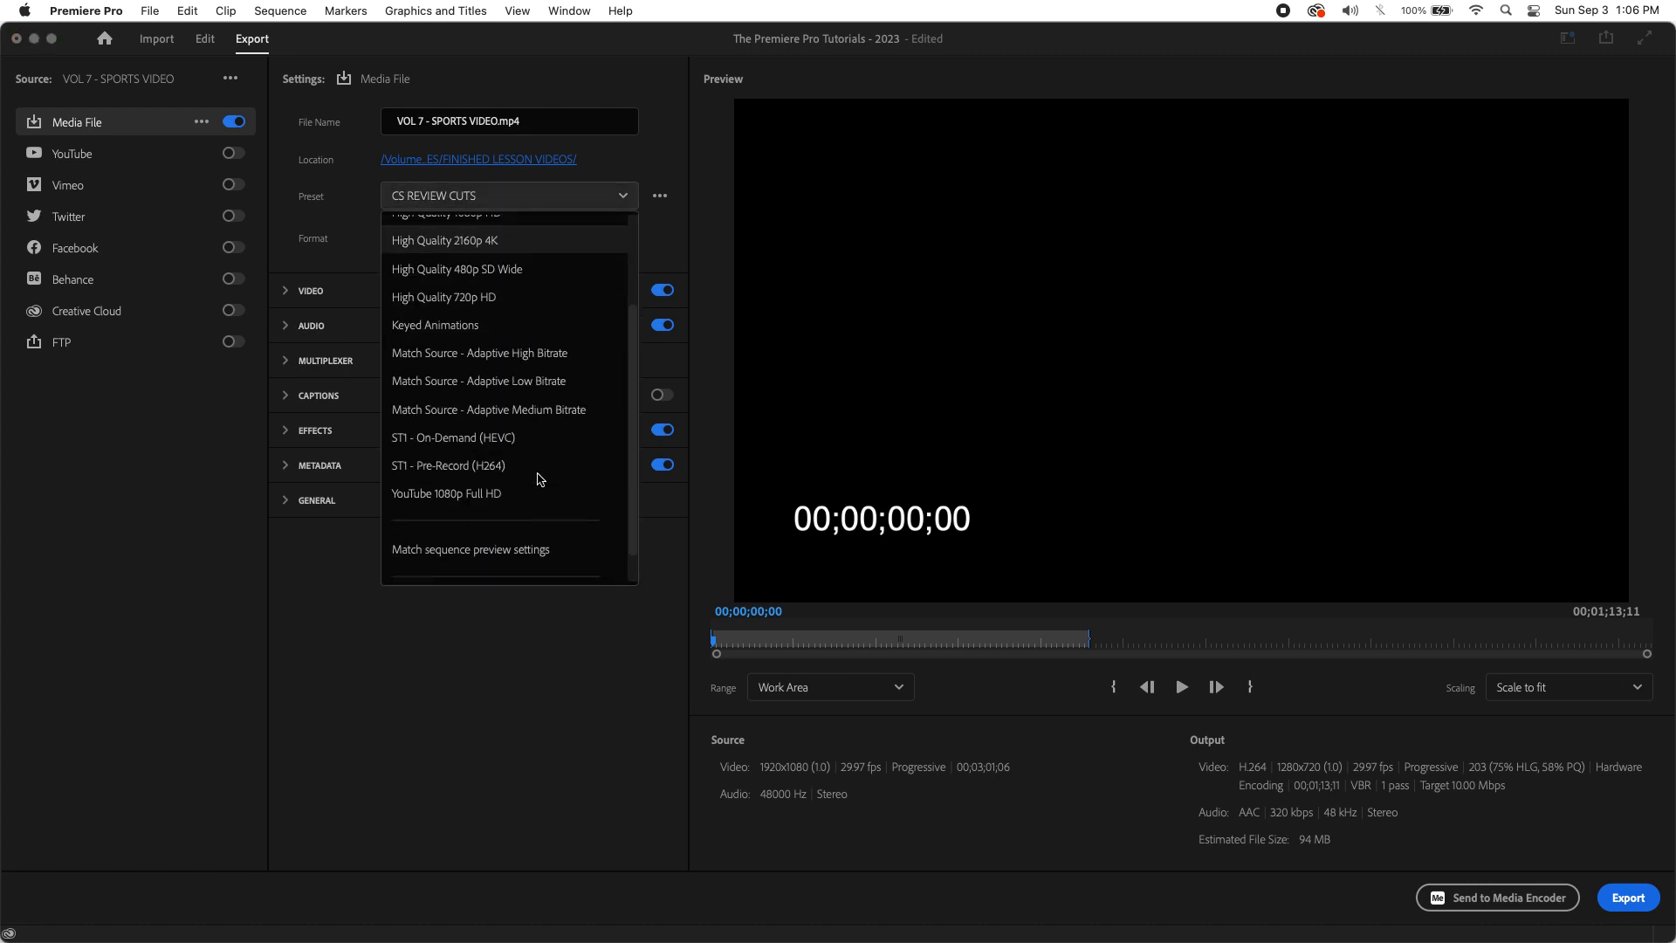
{"action": "scroll", "coordinate": [536, 389], "scroll_direction": "up", "scroll_amount": 1}
{"action": "scroll", "coordinate": [538, 392], "scroll_direction": "up", "scroll_amount": 1}
{"action": "scroll", "coordinate": [538, 392], "scroll_direction": "up", "scroll_amount": 1}
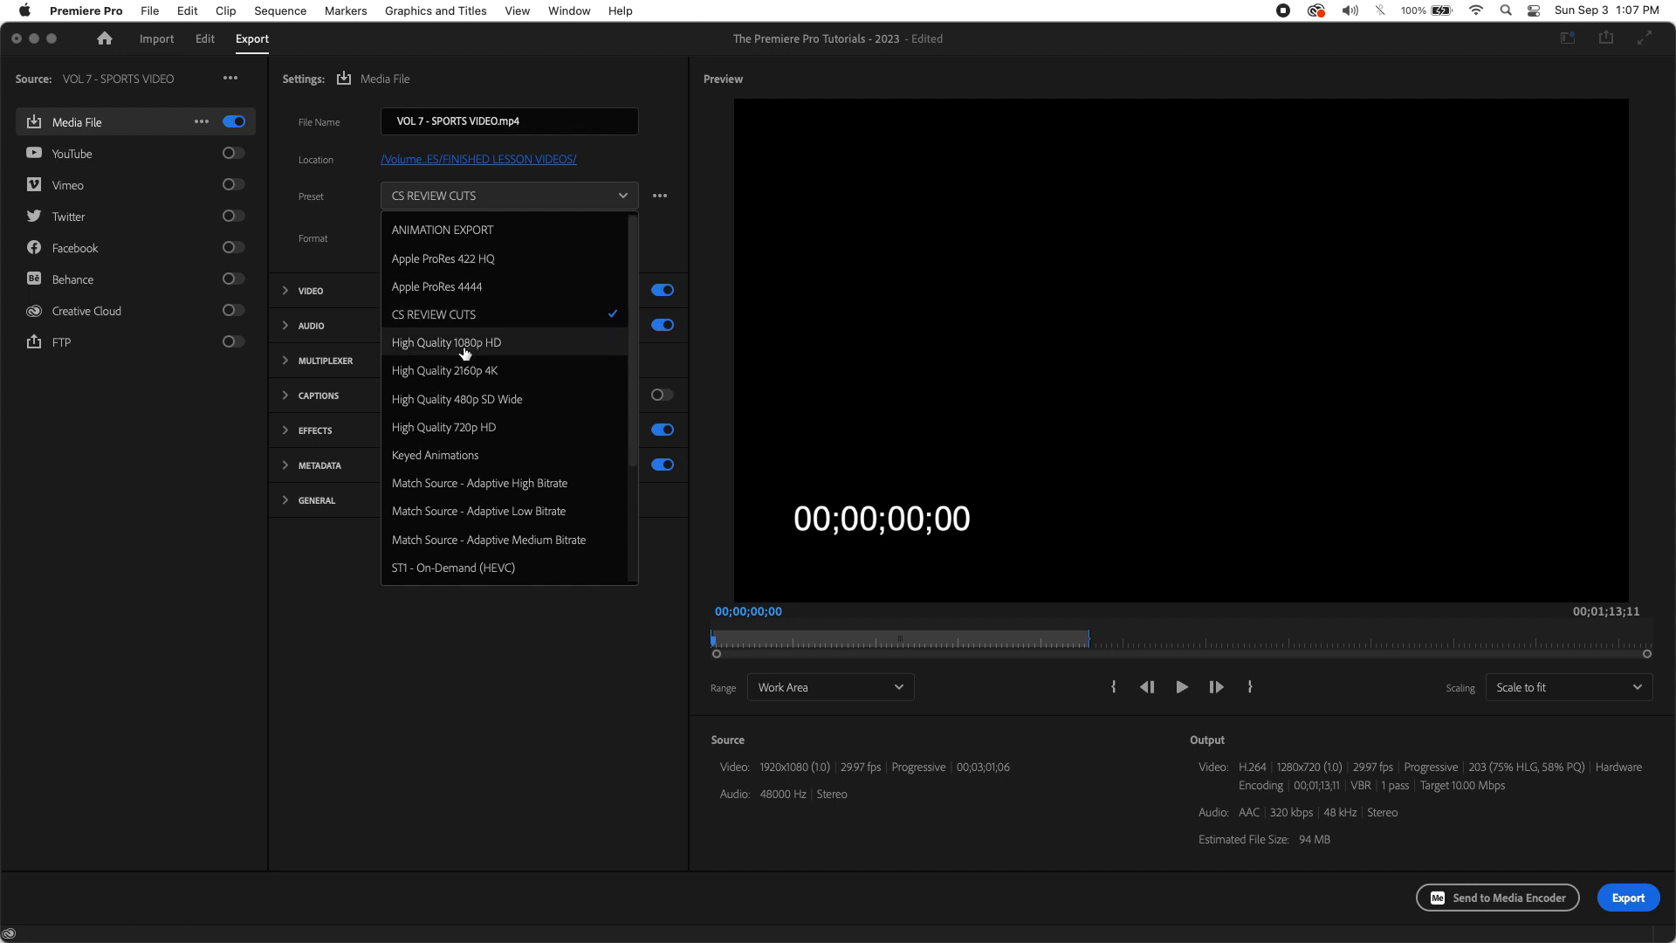
{"action": "left_click", "coordinate": [464, 347]}
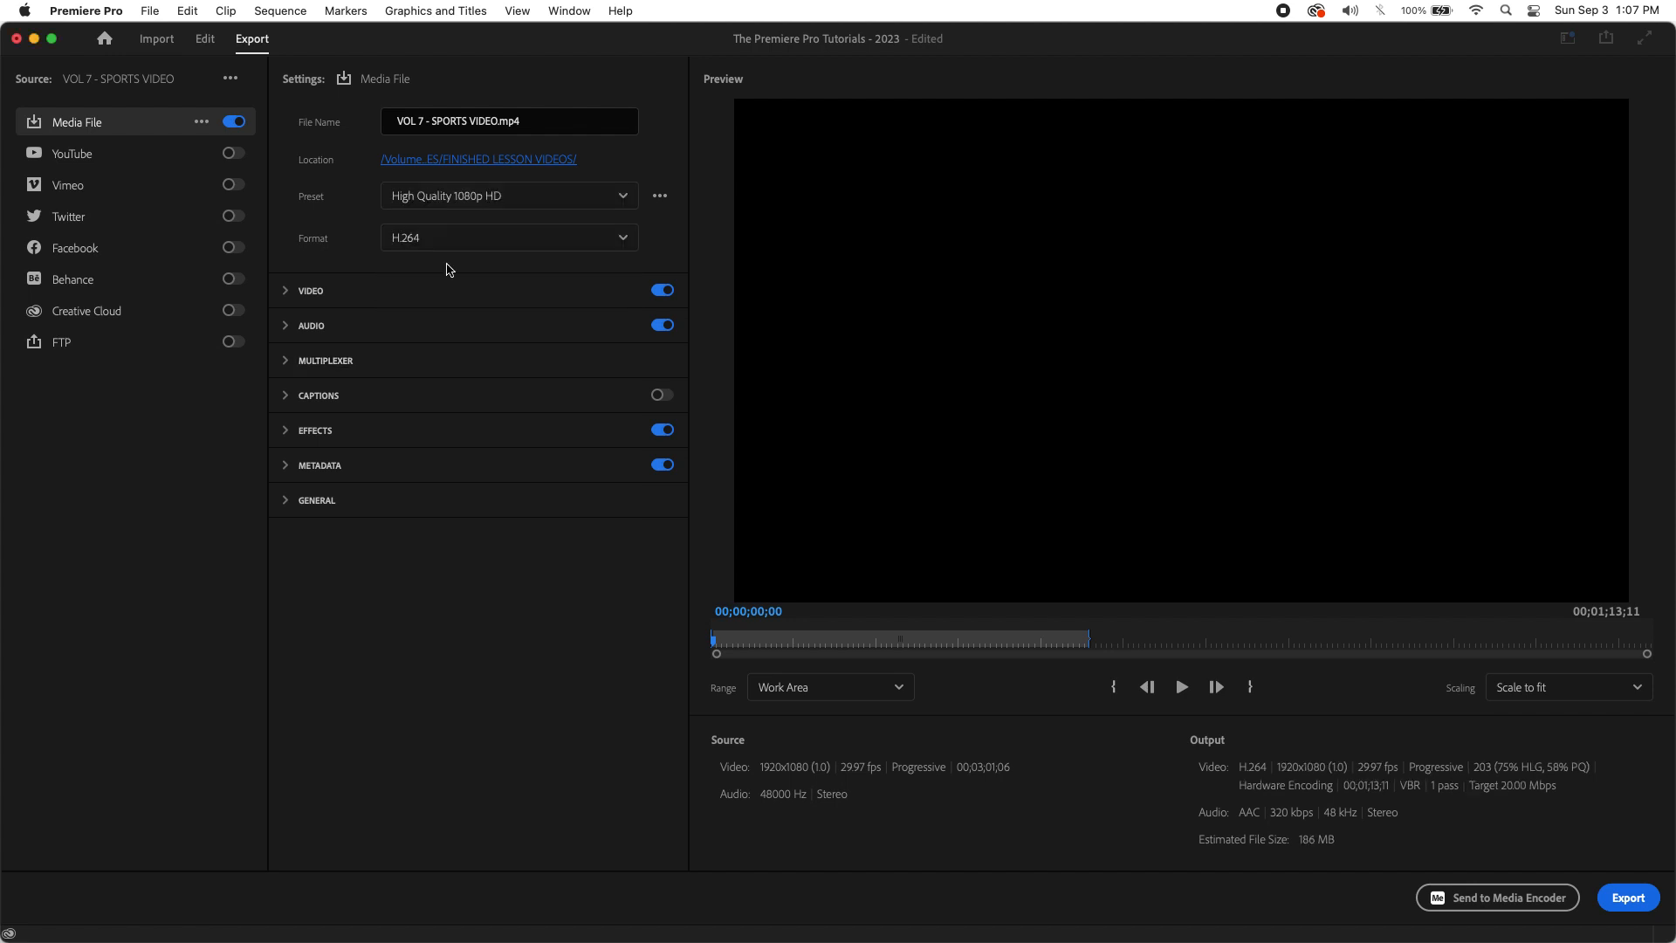
- Keep the file name VOL 7 - SPORTS VIDEO and save the output location as the FINISHED LESSON VIDEOS folder
{"action": "left_click", "coordinate": [460, 123]}
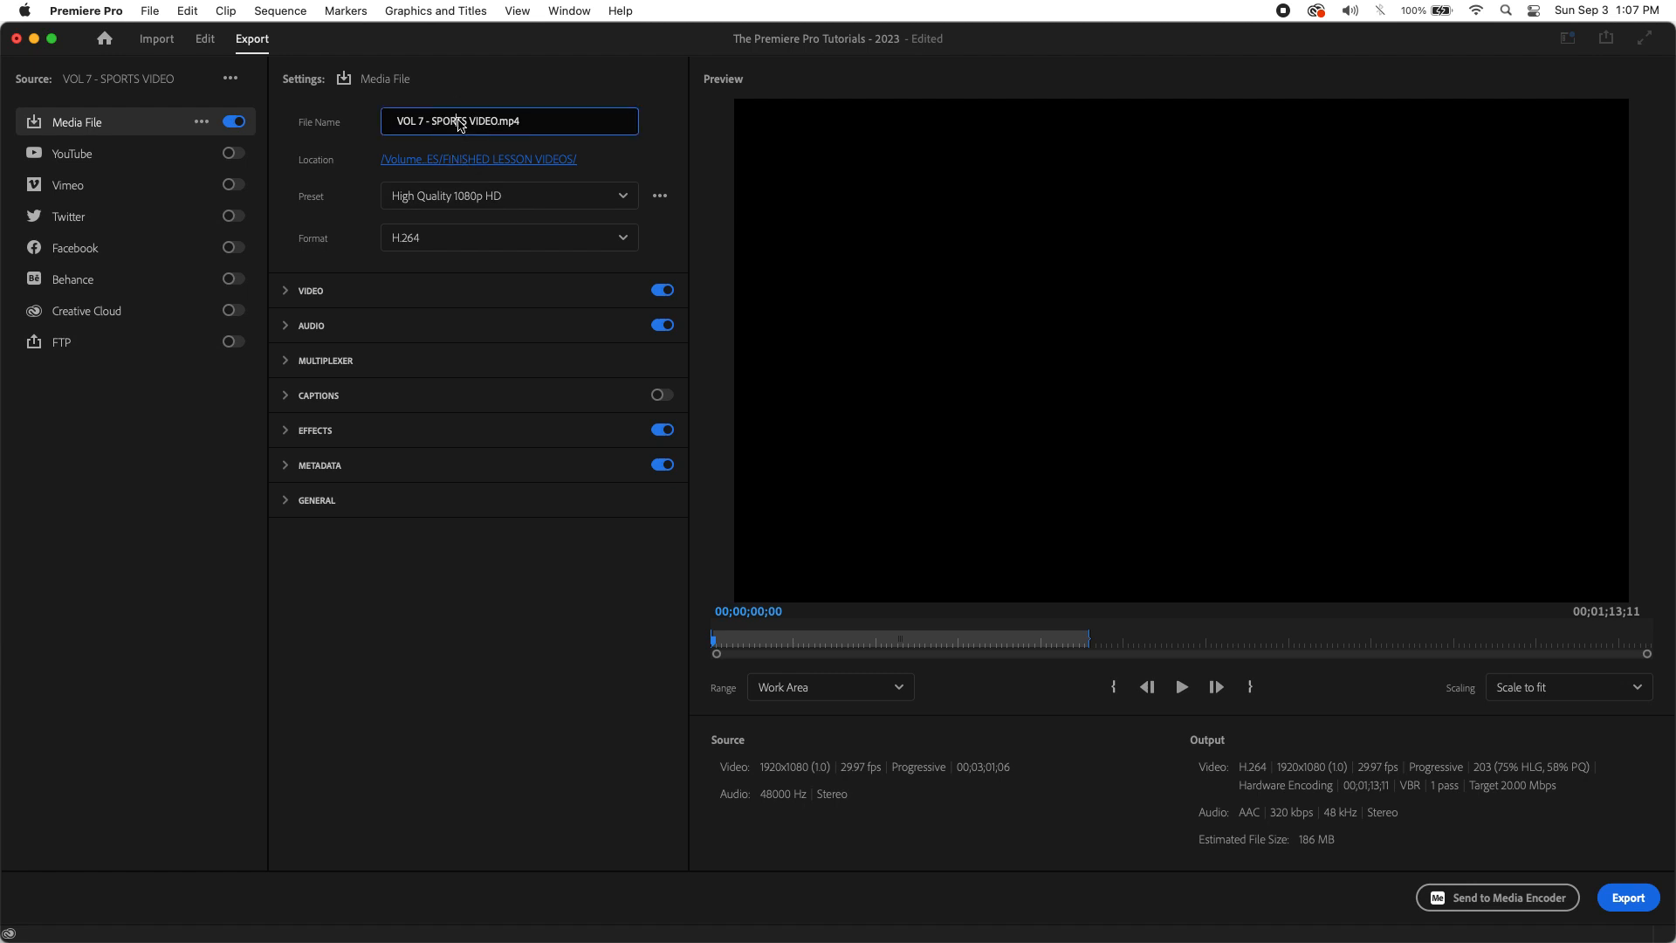
{"action": "left_click", "coordinate": [487, 122]}
{"action": "left_click_drag", "start_coordinate": [487, 122], "coordinate": [461, 122]}
{"action": "left_click", "coordinate": [487, 120]}
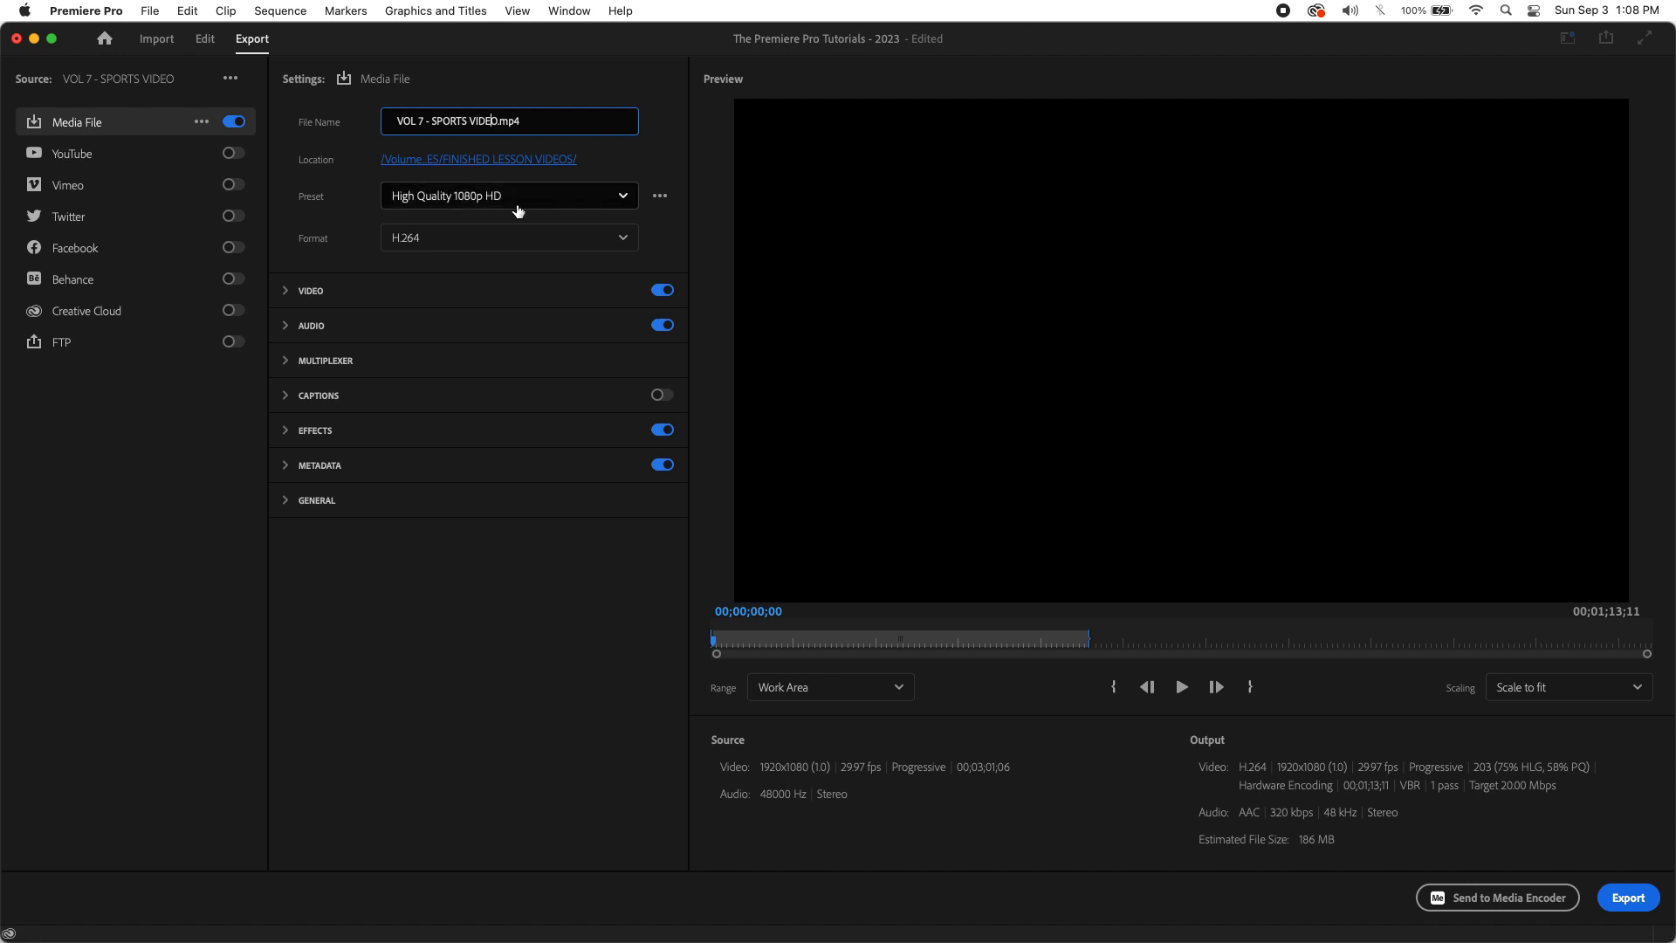
{"action": "left_click", "coordinate": [503, 160]}
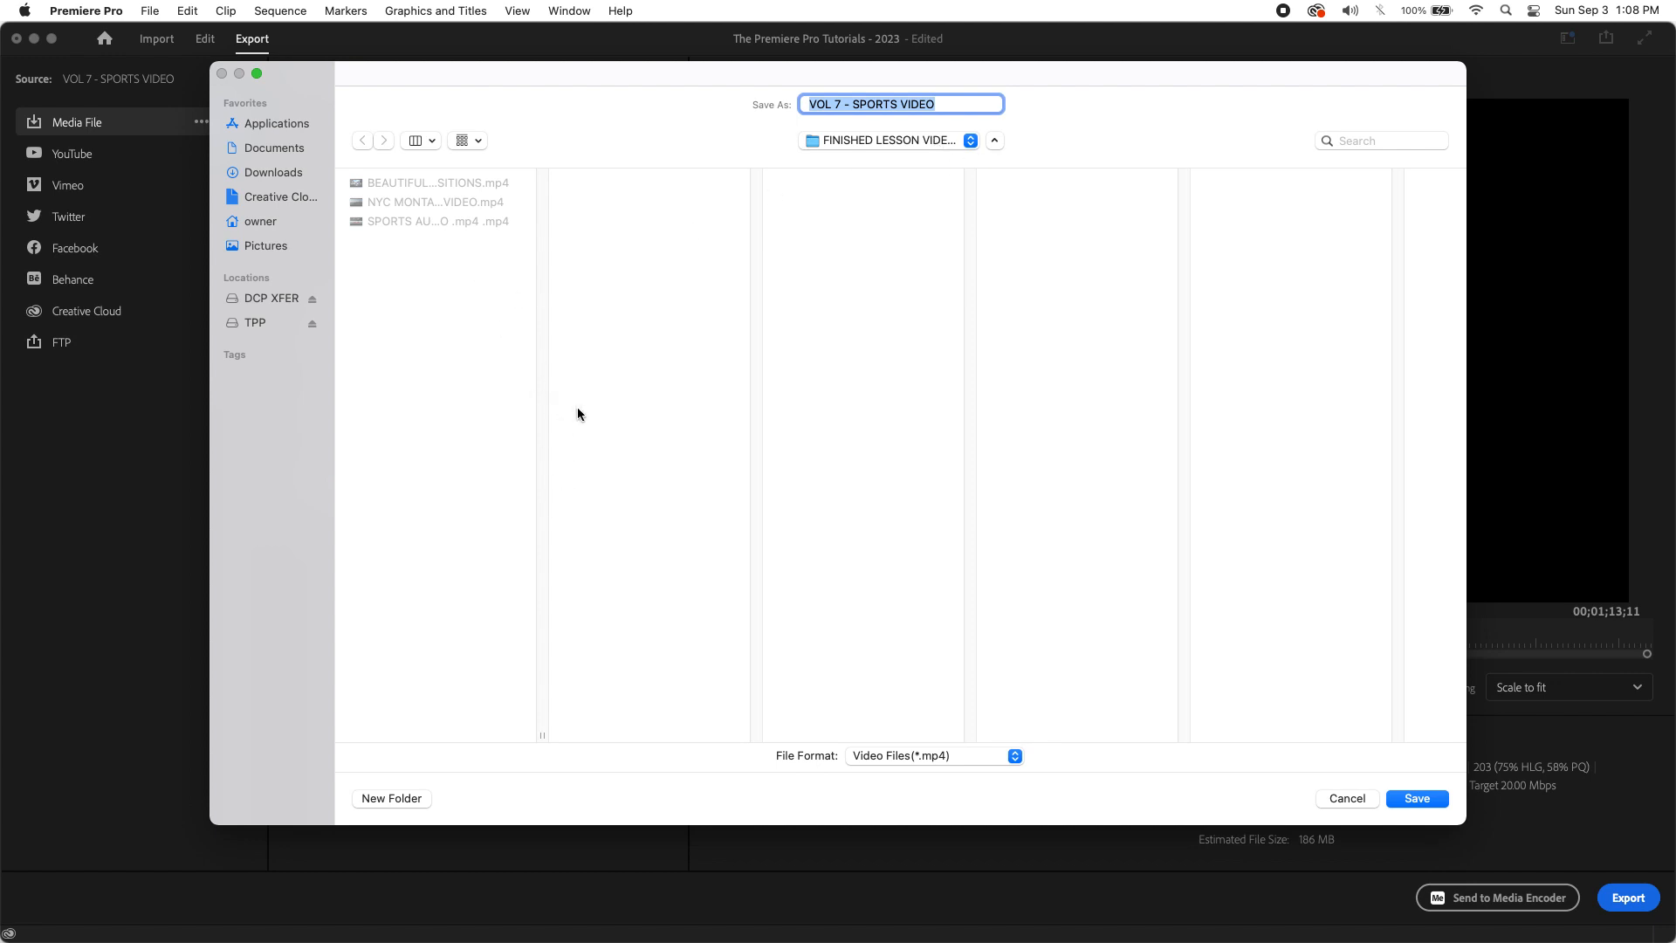
{"action": "left_click", "coordinate": [1418, 799]}
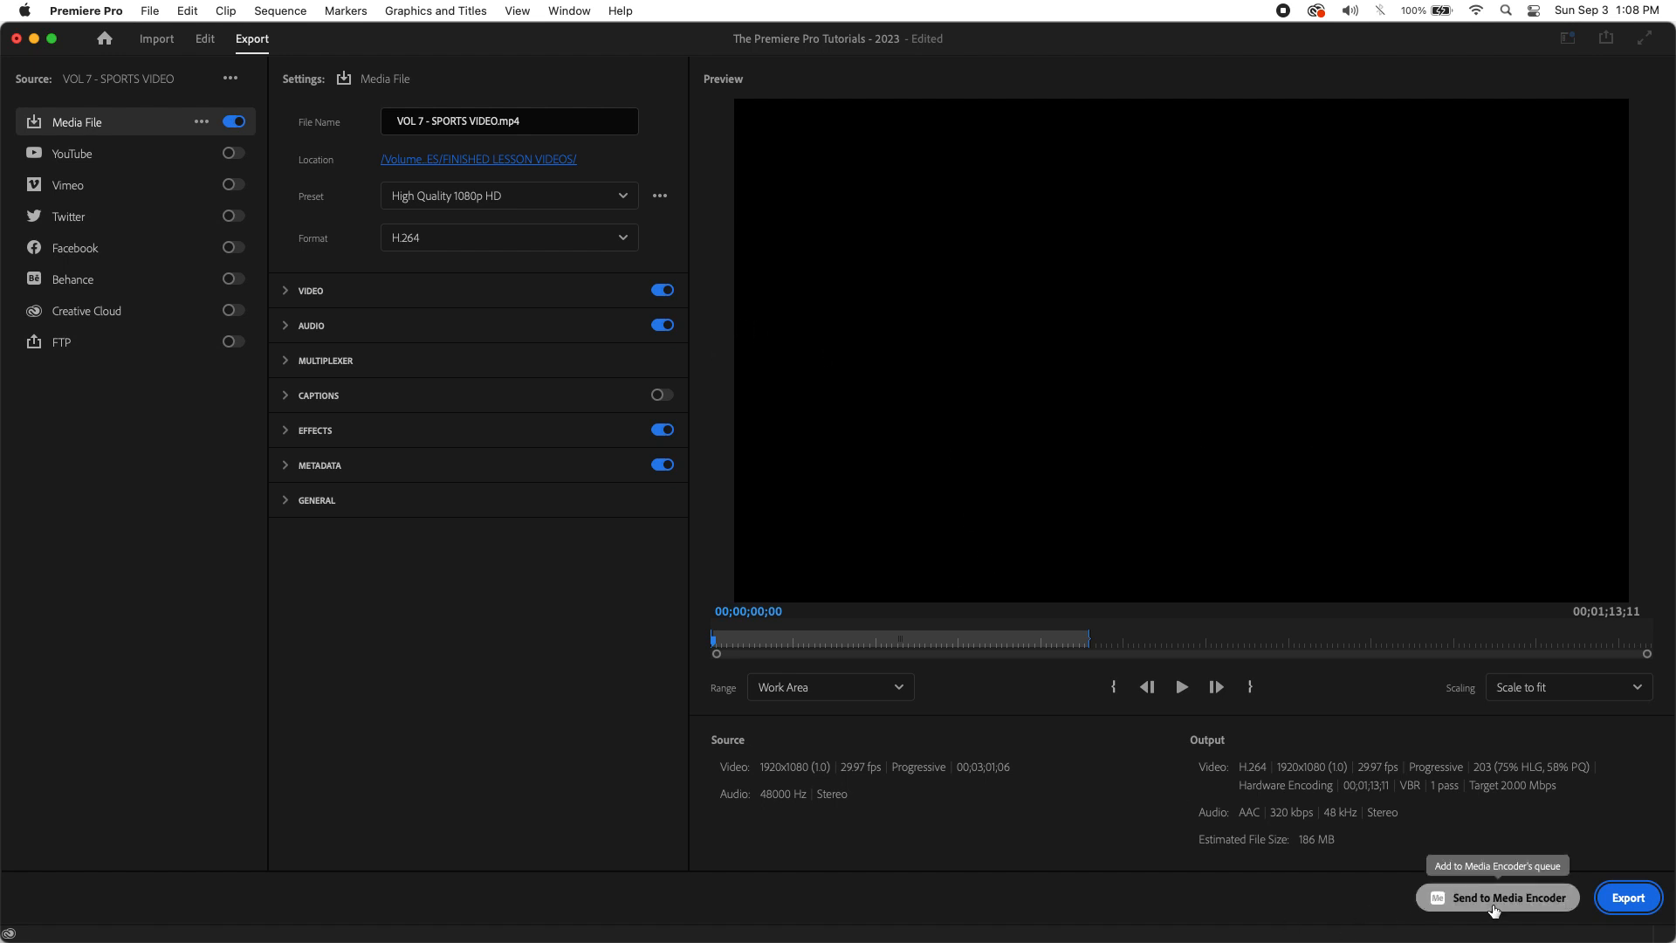
- Send the export to the Media Encoder queue and enlarge the Media Encoder window to fill the screen
{"action": "left_click", "coordinate": [1493, 899]}
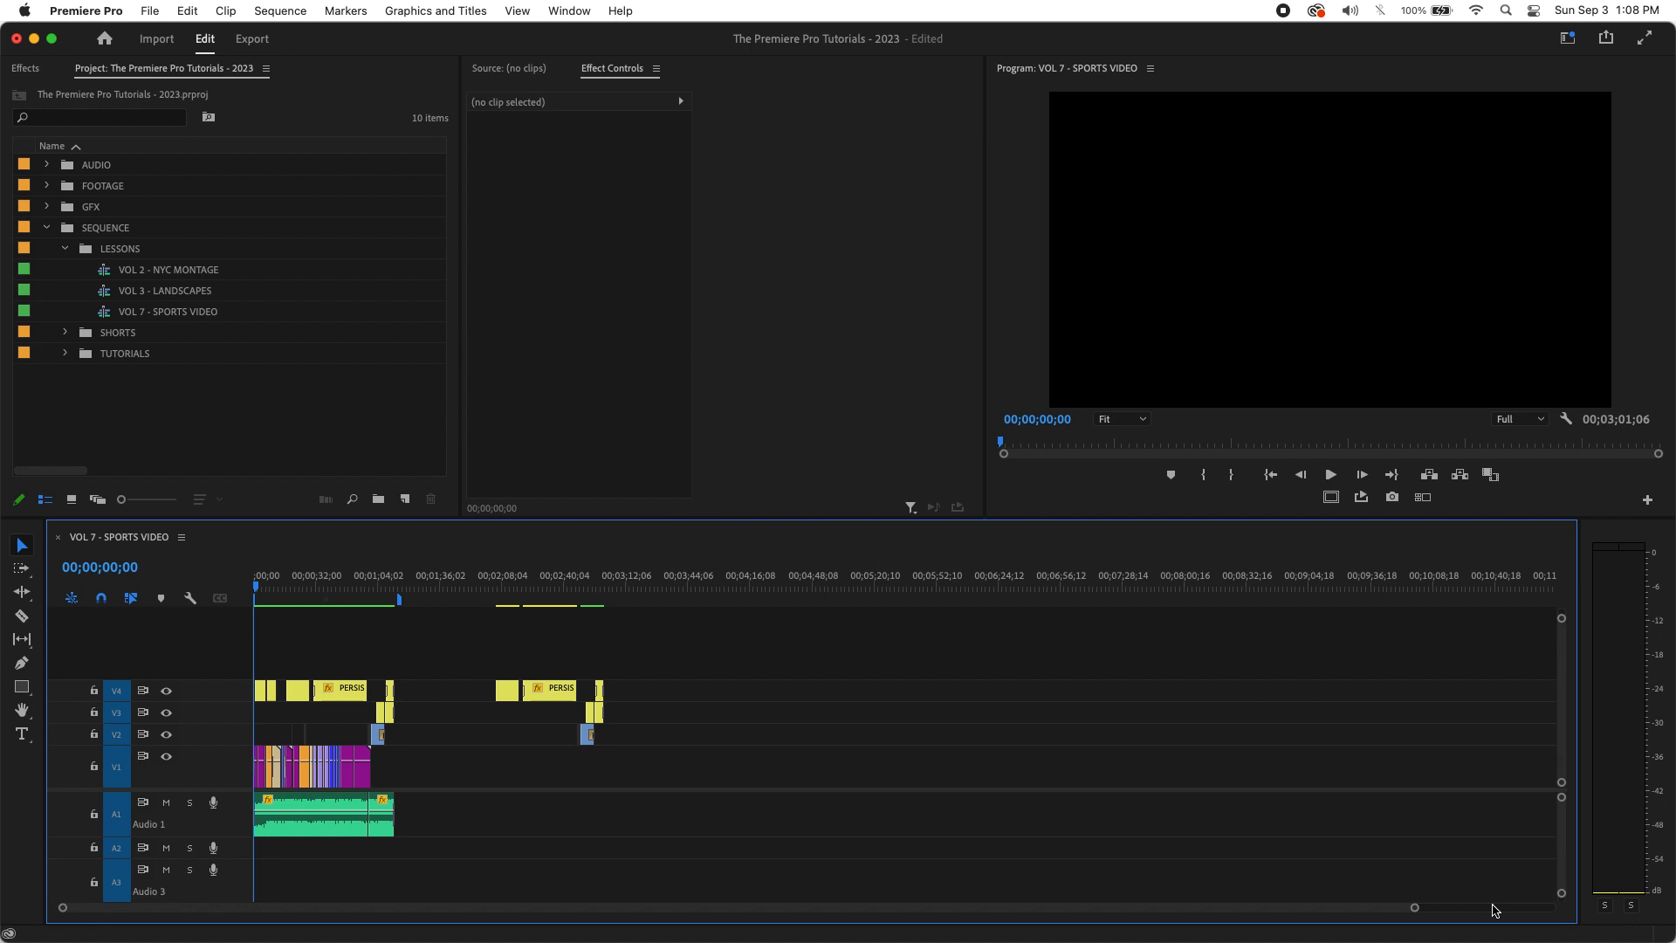
{"action": "mouse_move", "coordinate": [1168, 912]}
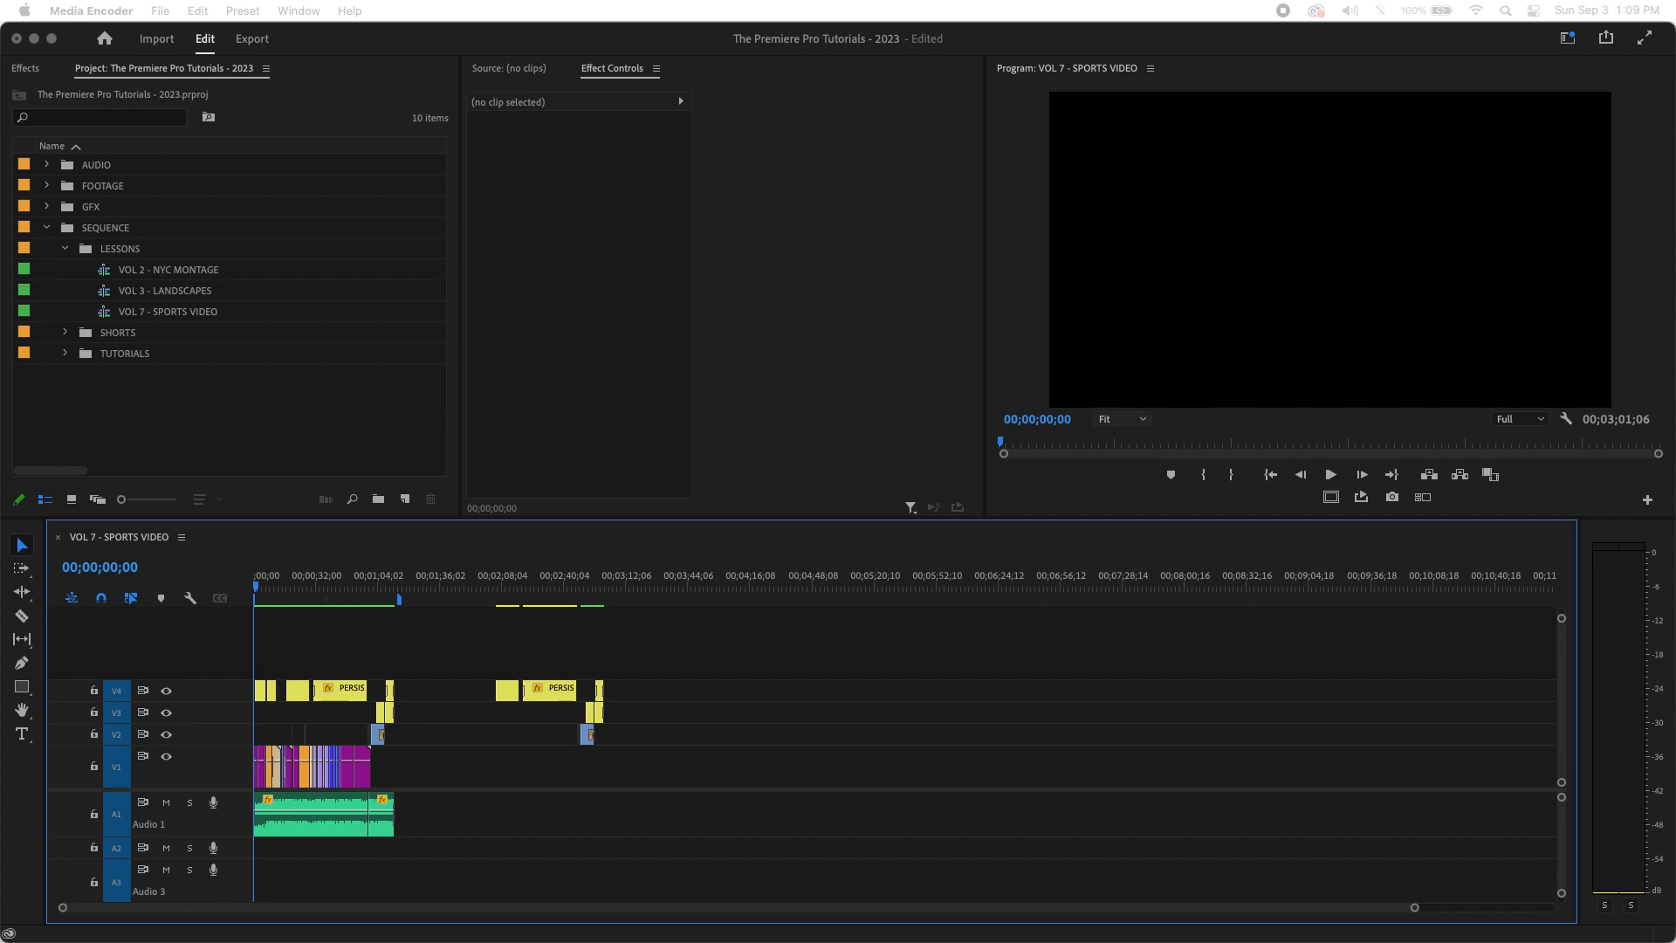
{"action": "left_click_drag", "start_coordinate": [961, 86], "coordinate": [444, 26]}
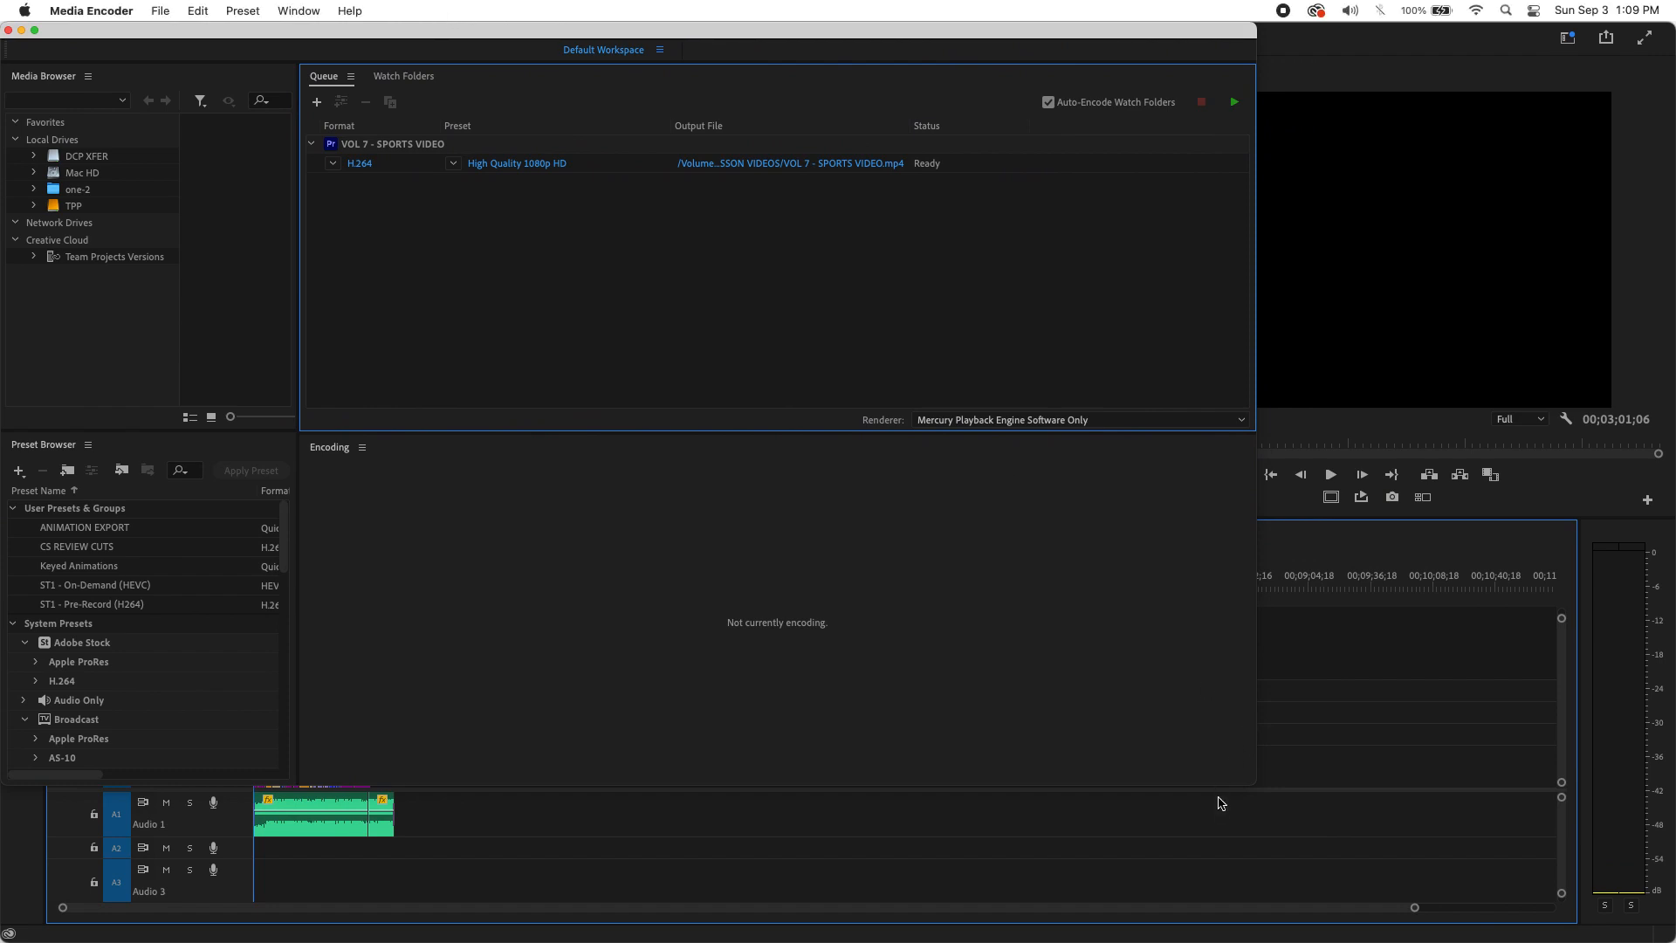
{"action": "left_click_drag", "start_coordinate": [1258, 789], "coordinate": [1663, 932]}
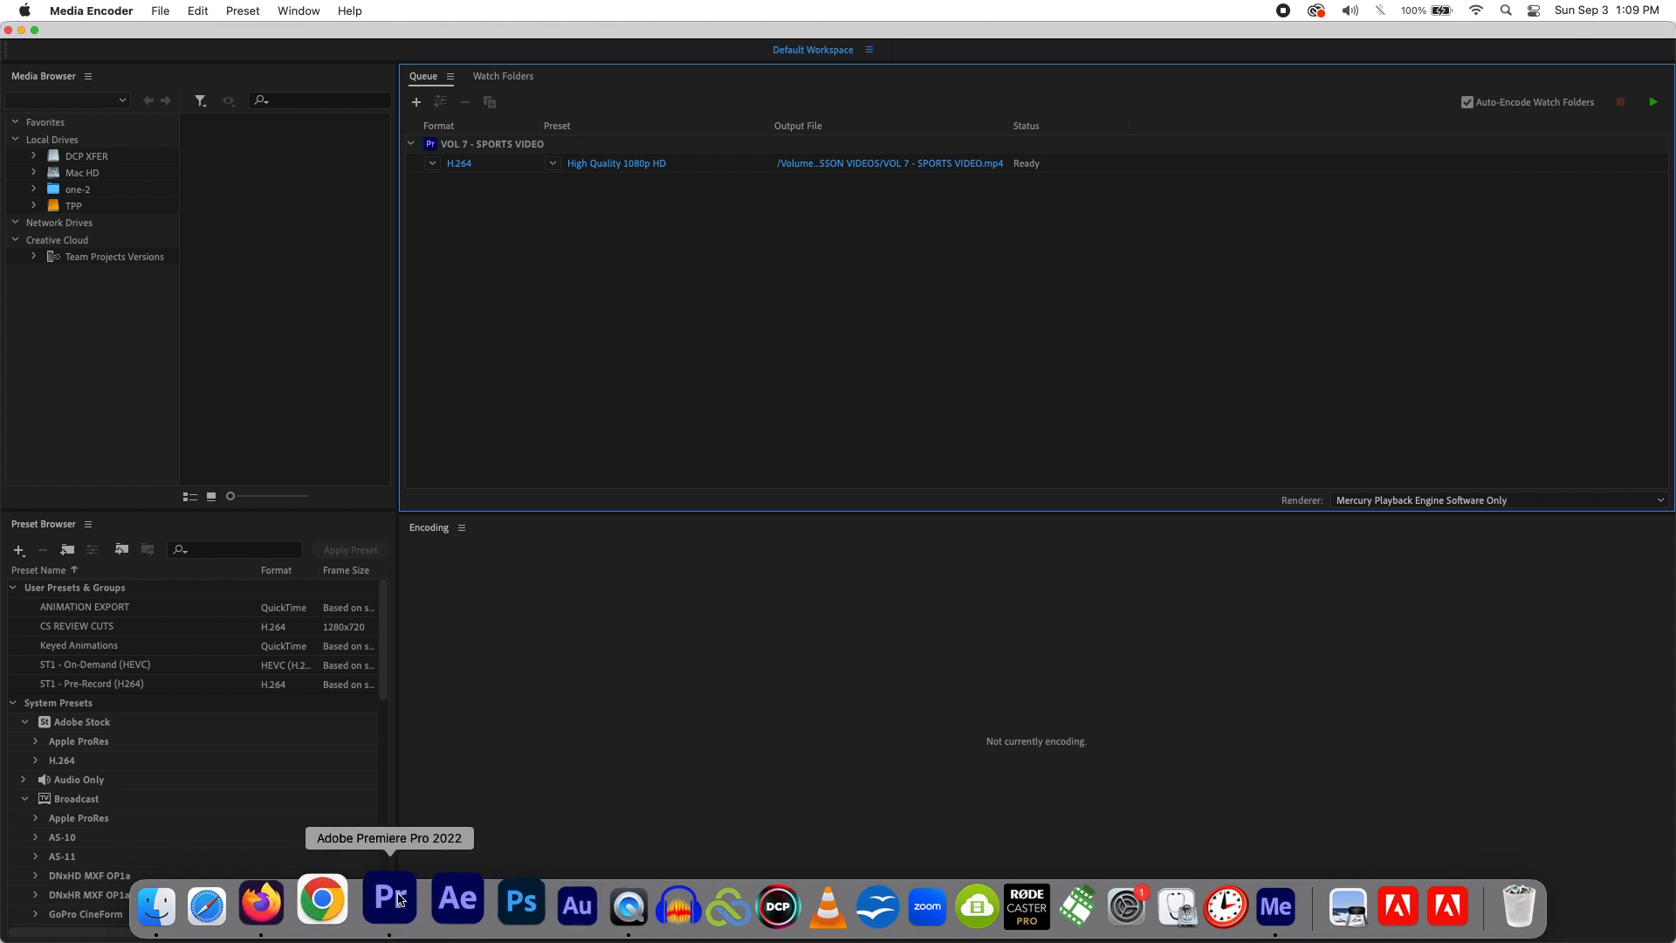
- Switch to Premiere Pro and move the playhead to the start of the VOL 7 - SPORTS VIDEO sequence
{"action": "left_click", "coordinate": [390, 901]}
{"action": "left_click", "coordinate": [330, 594]}
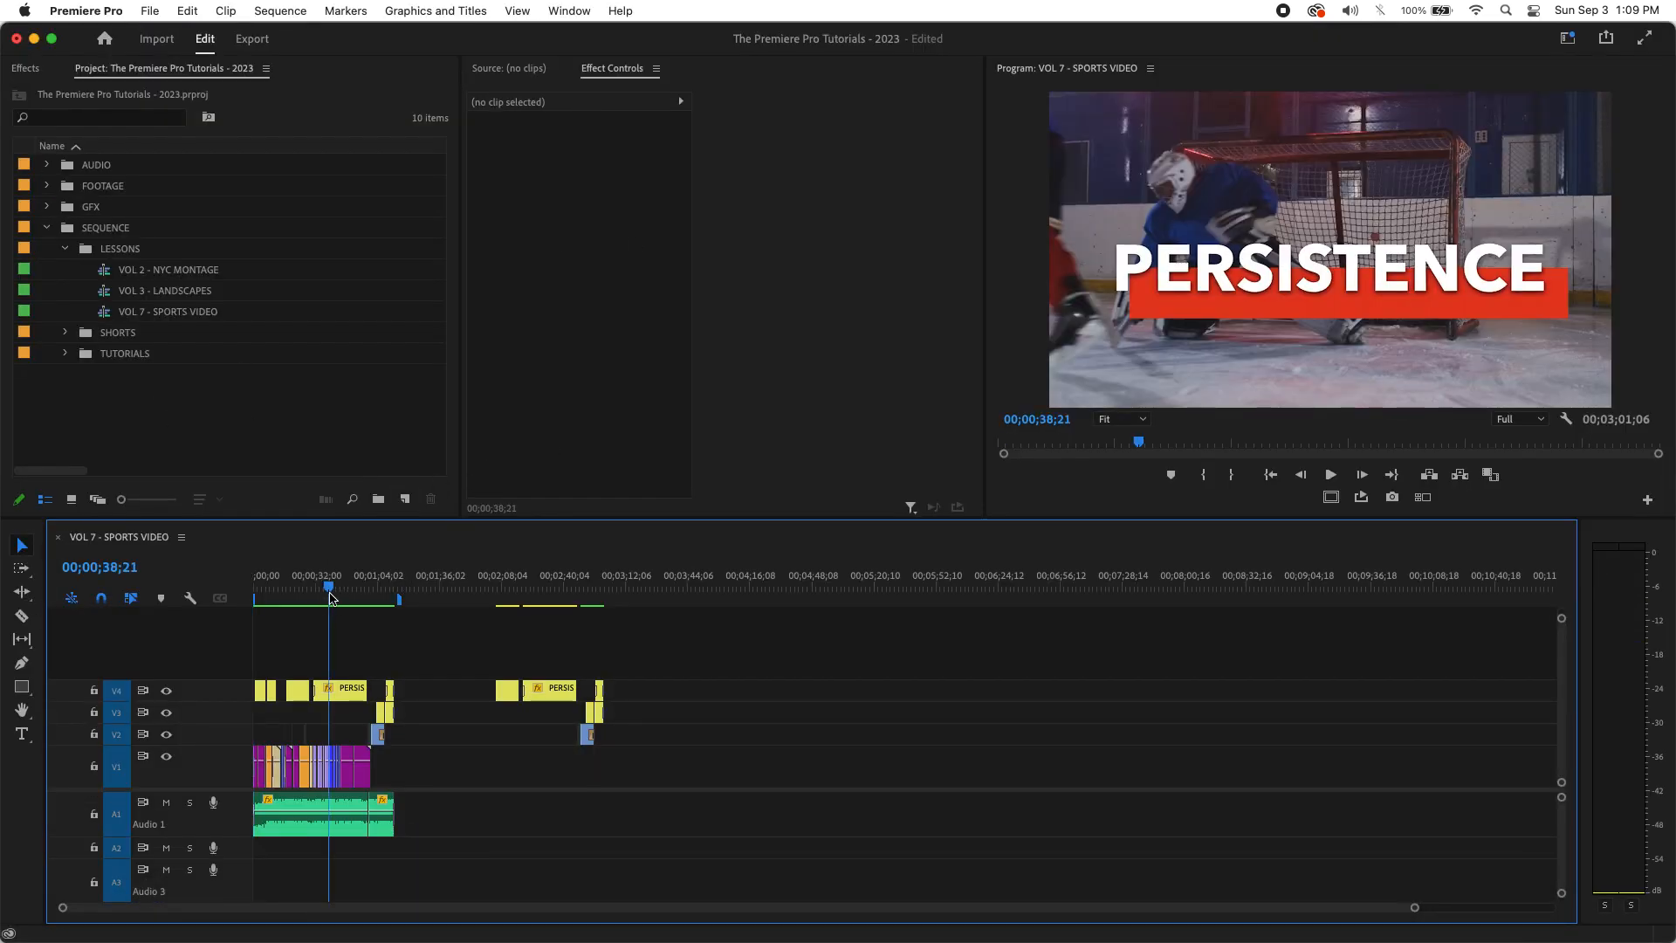
{"action": "left_click_drag", "start_coordinate": [331, 594], "coordinate": [195, 595]}
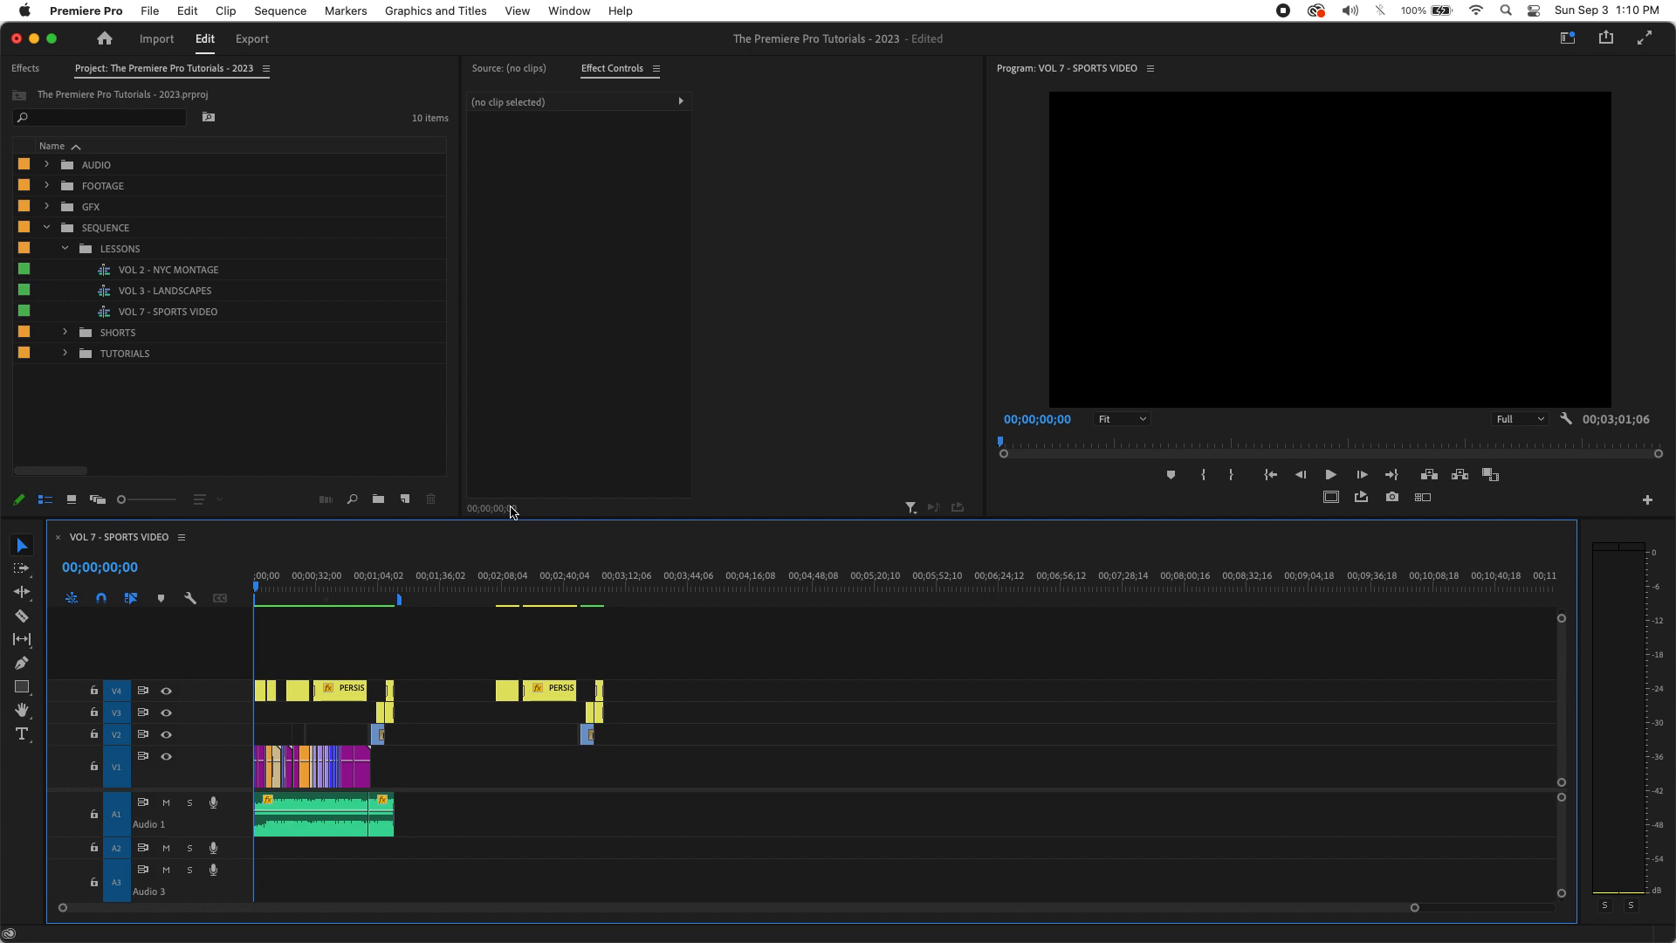
- Return to Media Encoder and review the queued export's format, preset and output file settings, leaving each without changes
{"action": "left_click", "coordinate": [1245, 899]}
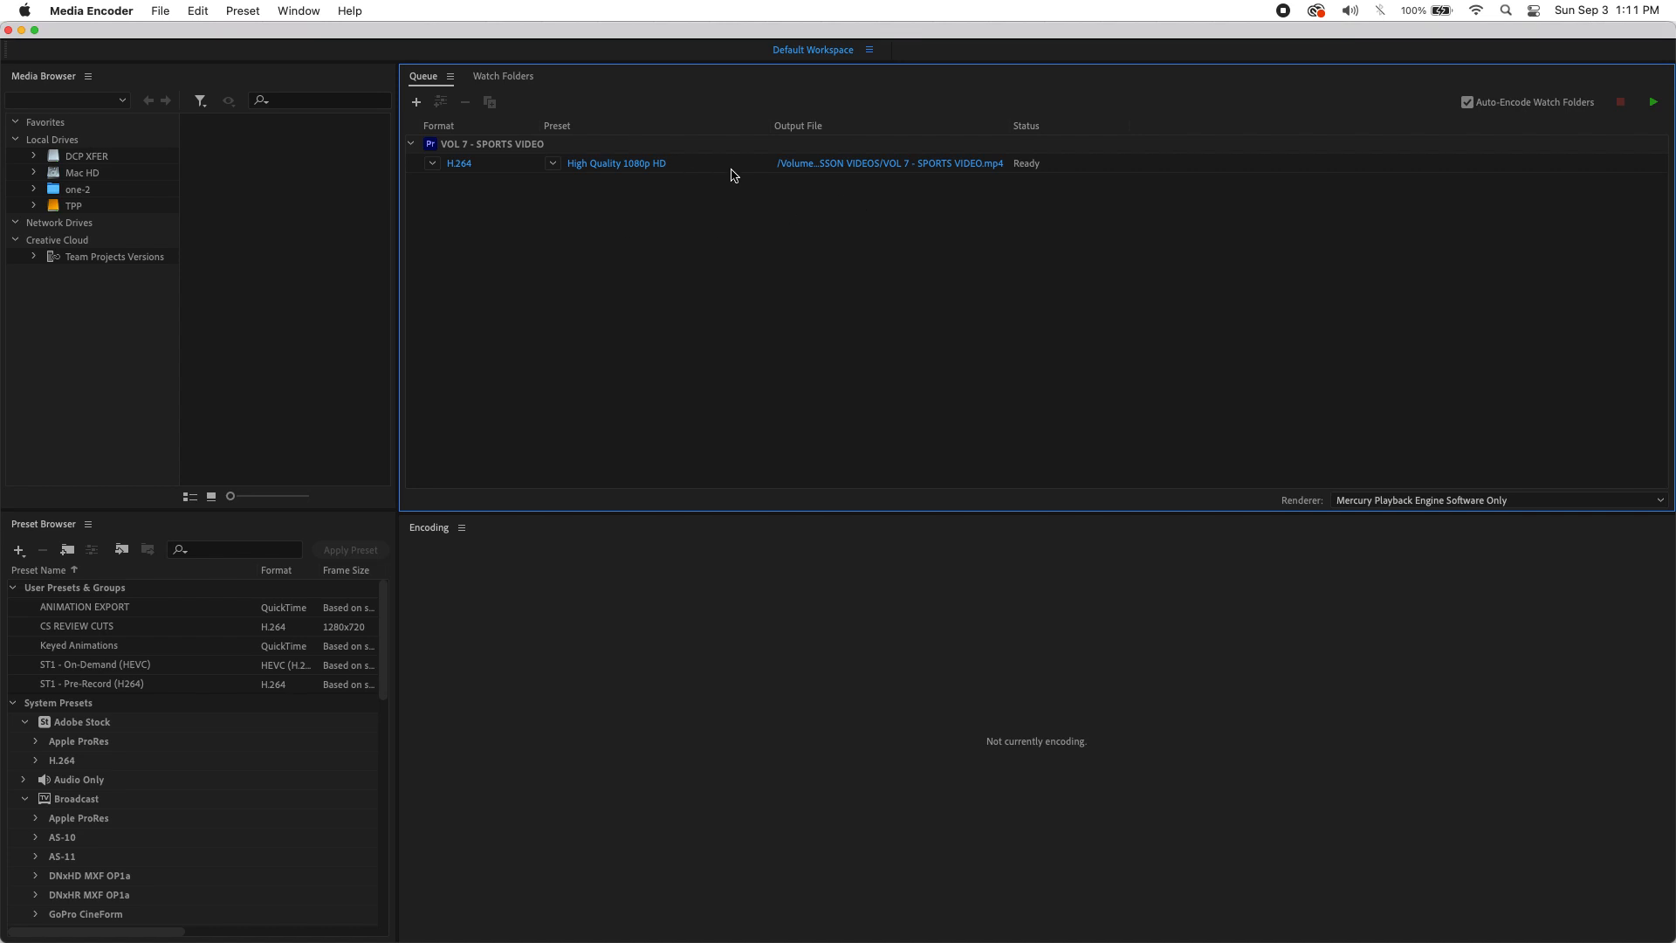
{"action": "left_click", "coordinate": [459, 164]}
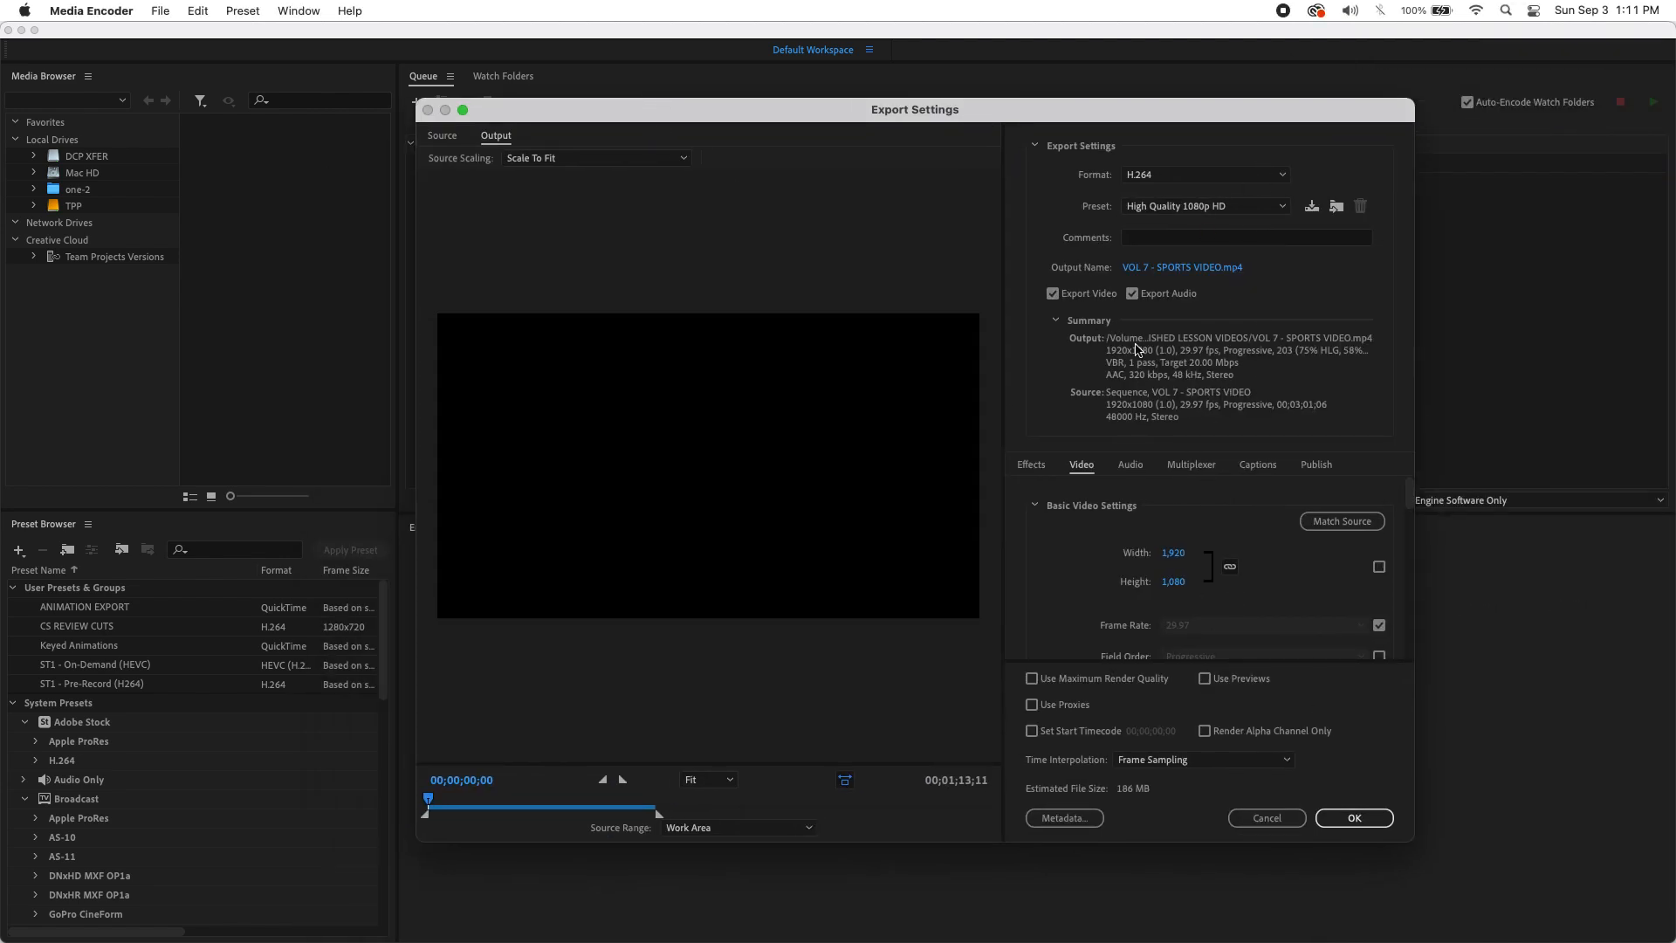
{"action": "left_click", "coordinate": [1276, 814]}
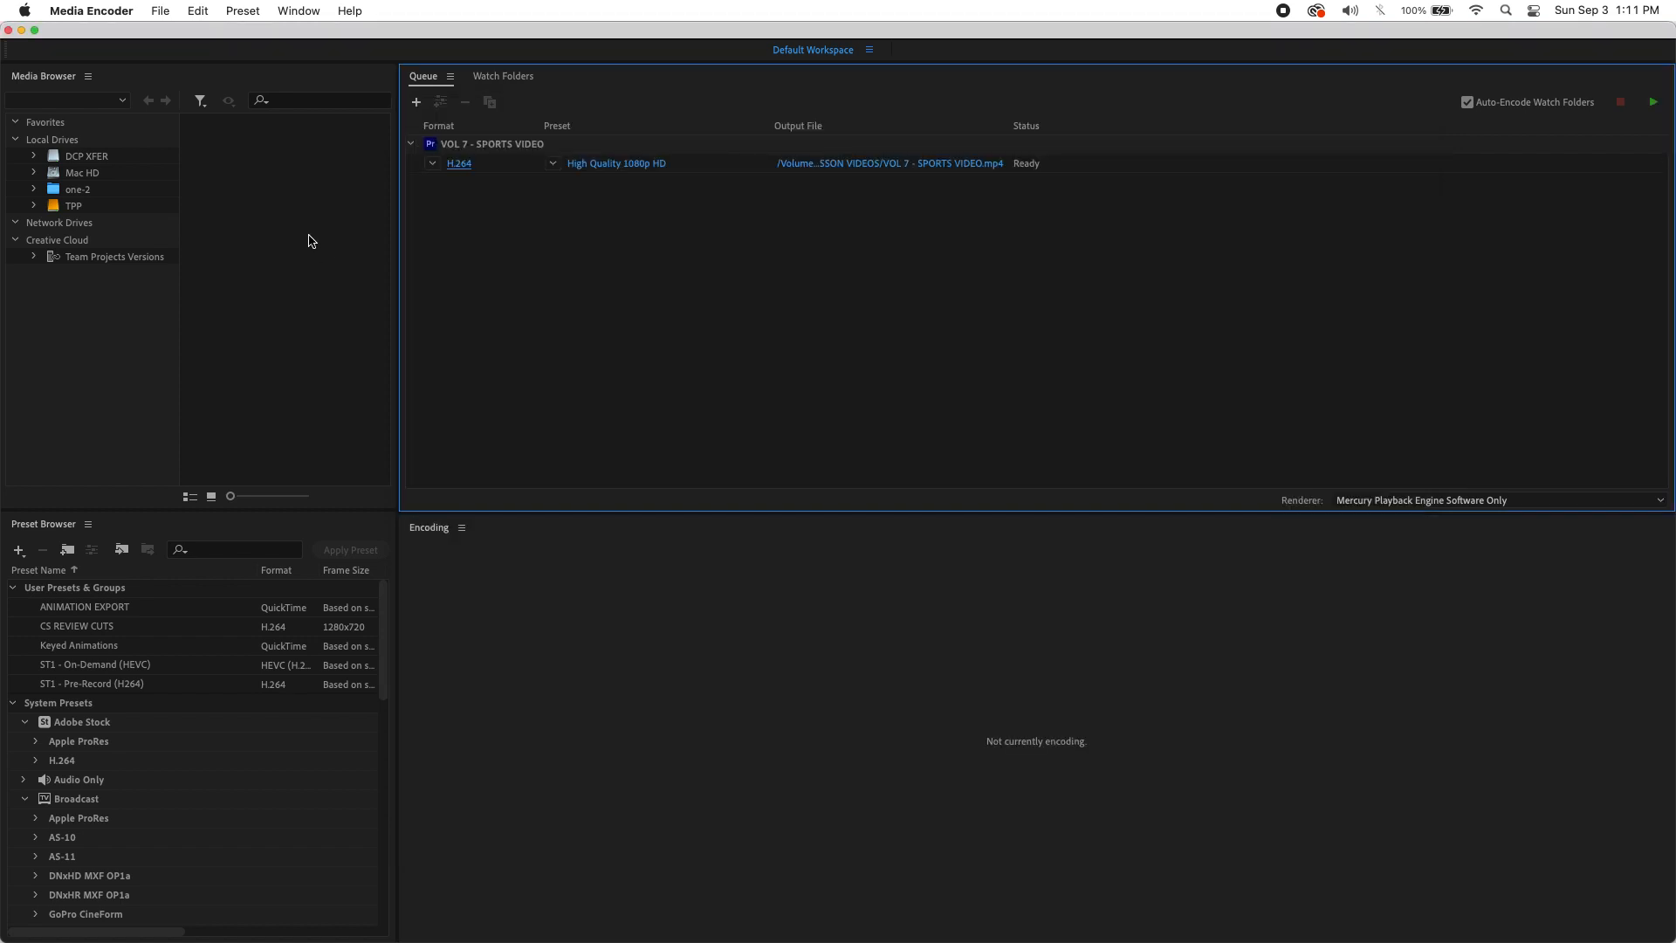
{"action": "left_click", "coordinate": [597, 165]}
{"action": "left_click", "coordinate": [1284, 824]}
{"action": "left_click", "coordinate": [888, 165]}
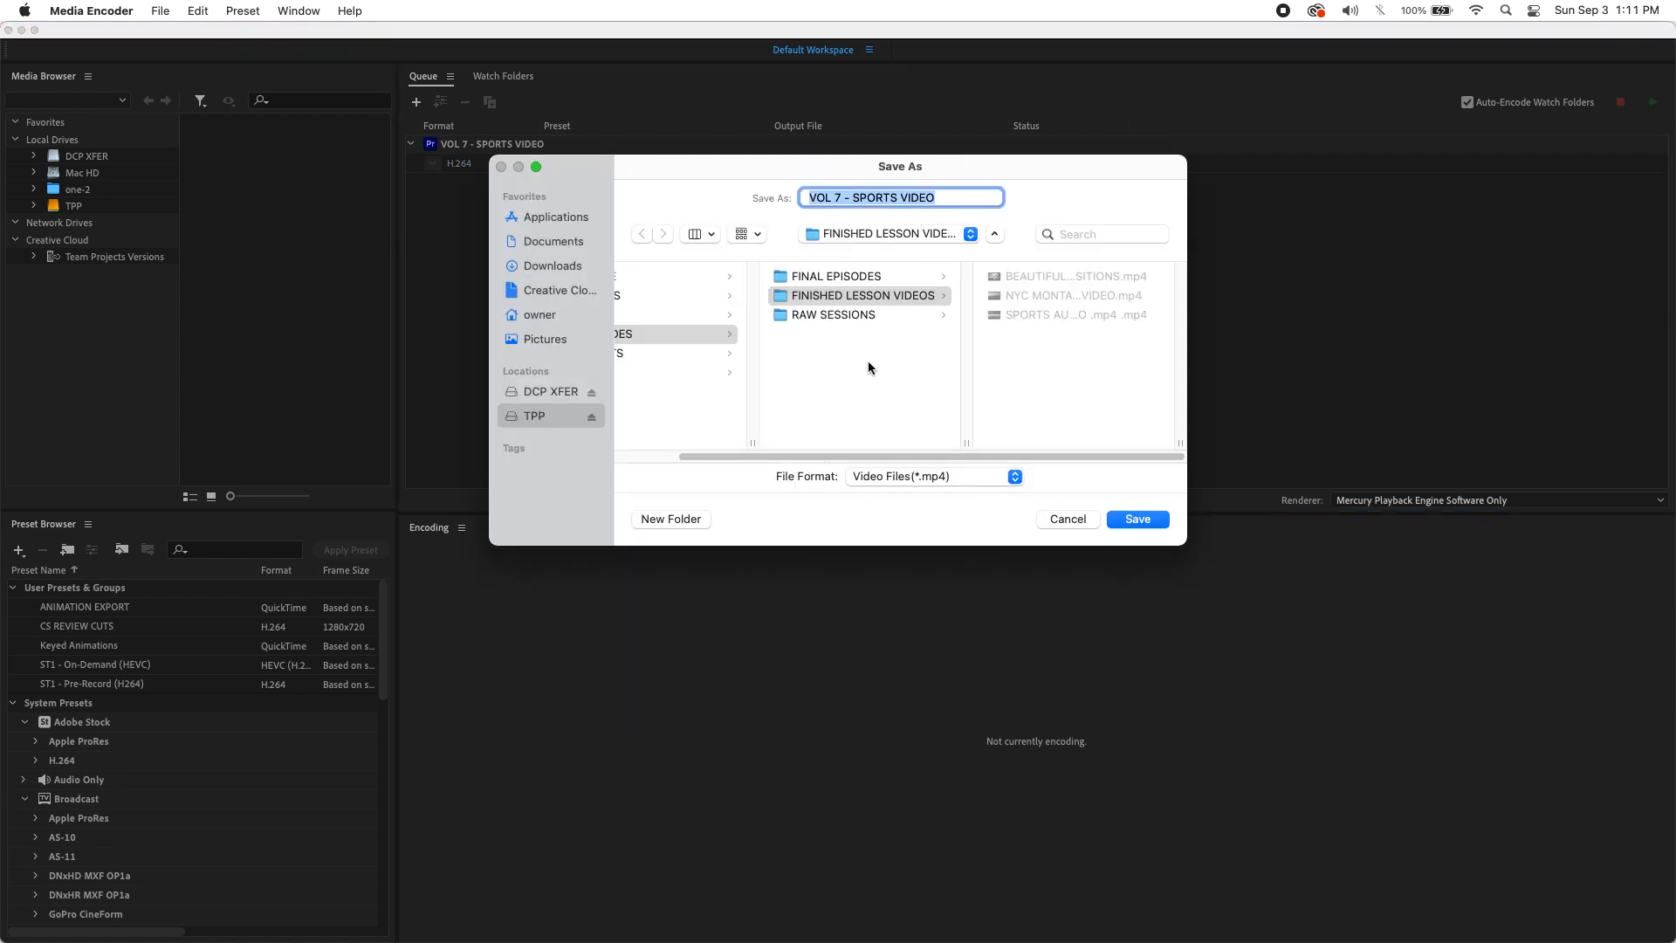
{"action": "left_click", "coordinate": [1068, 519]}
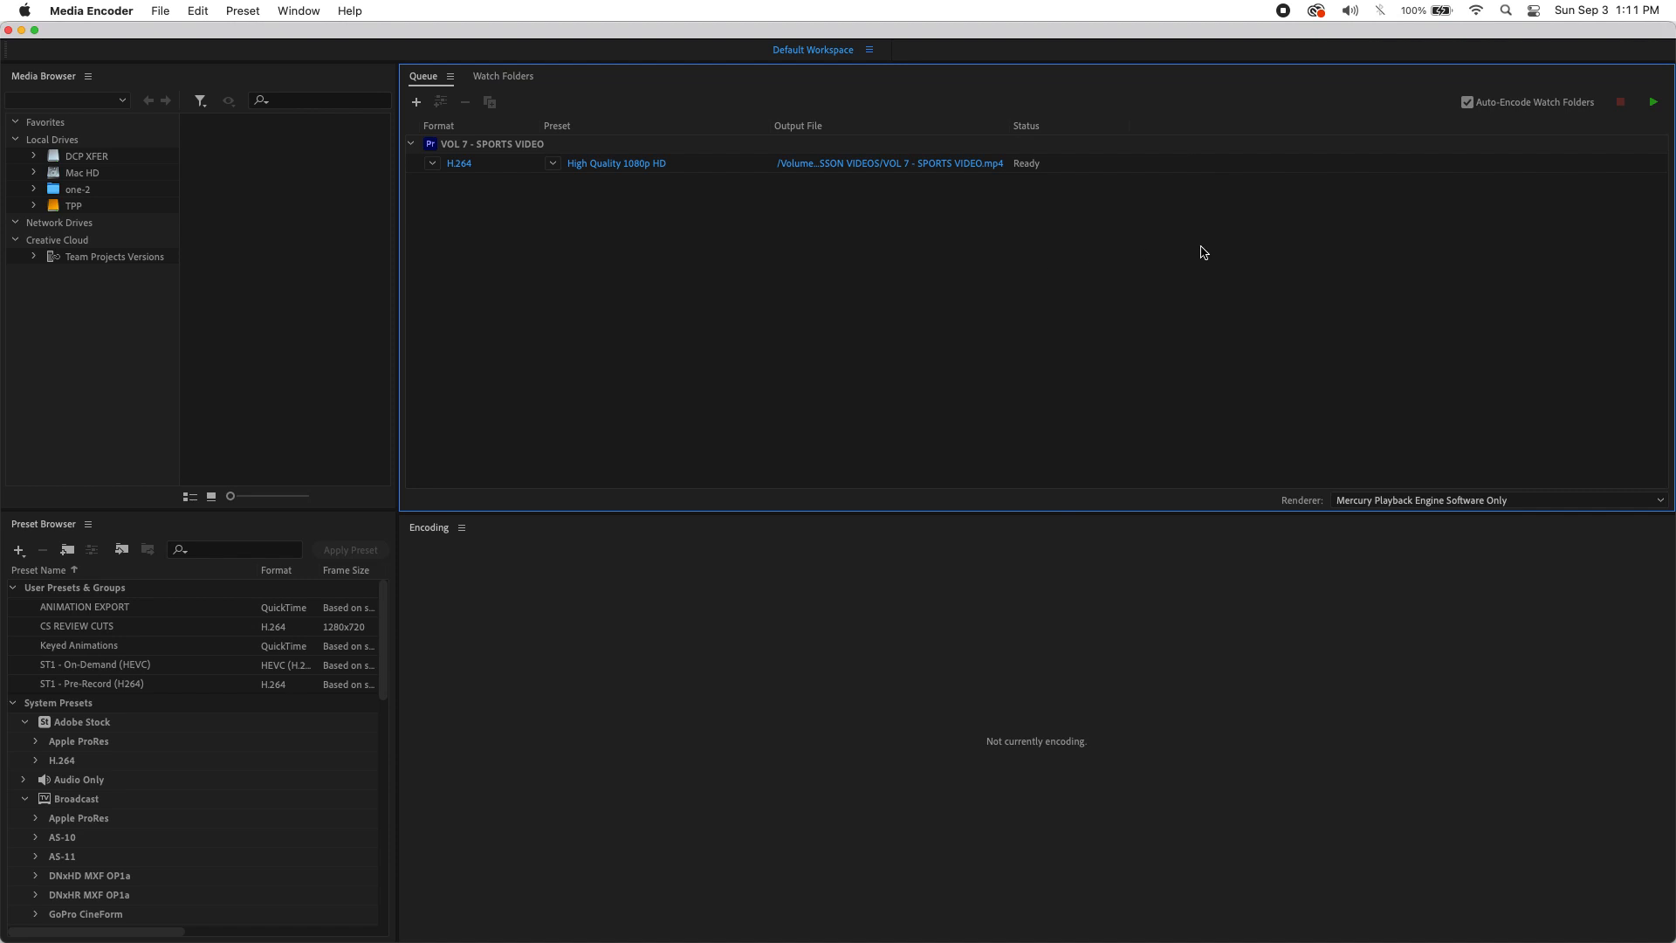
- Start the render queue to encode the VOL 7 - SPORTS VIDEO export
{"action": "left_click", "coordinate": [1654, 103]}
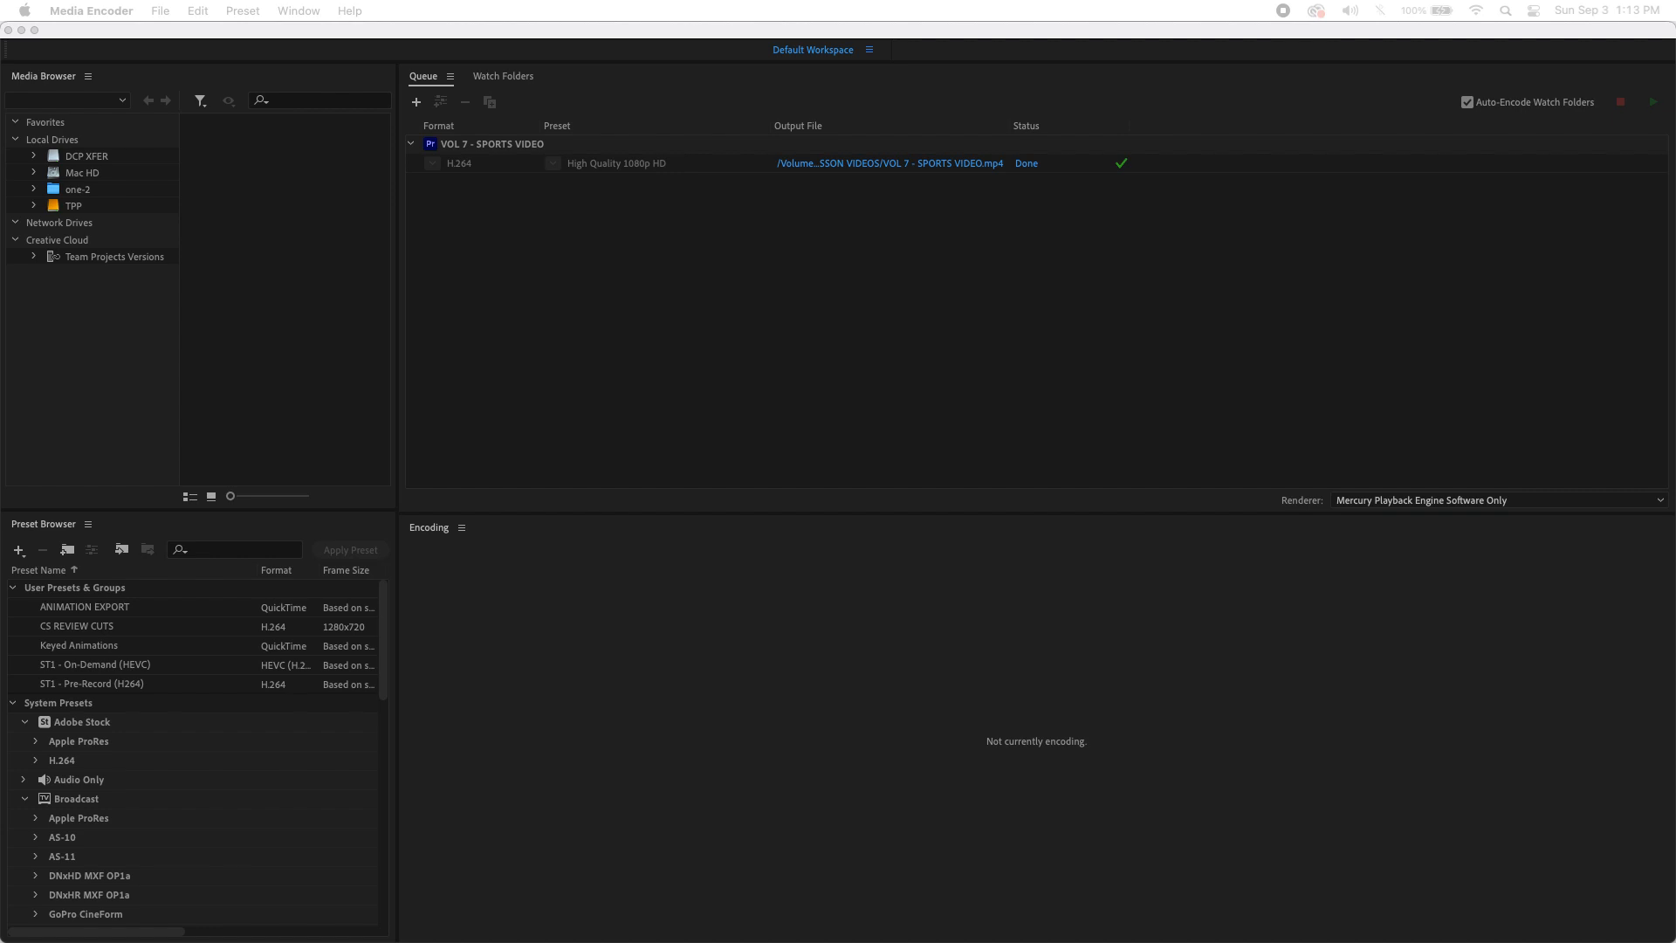
{"action": "left_click", "coordinate": [1154, 225]}
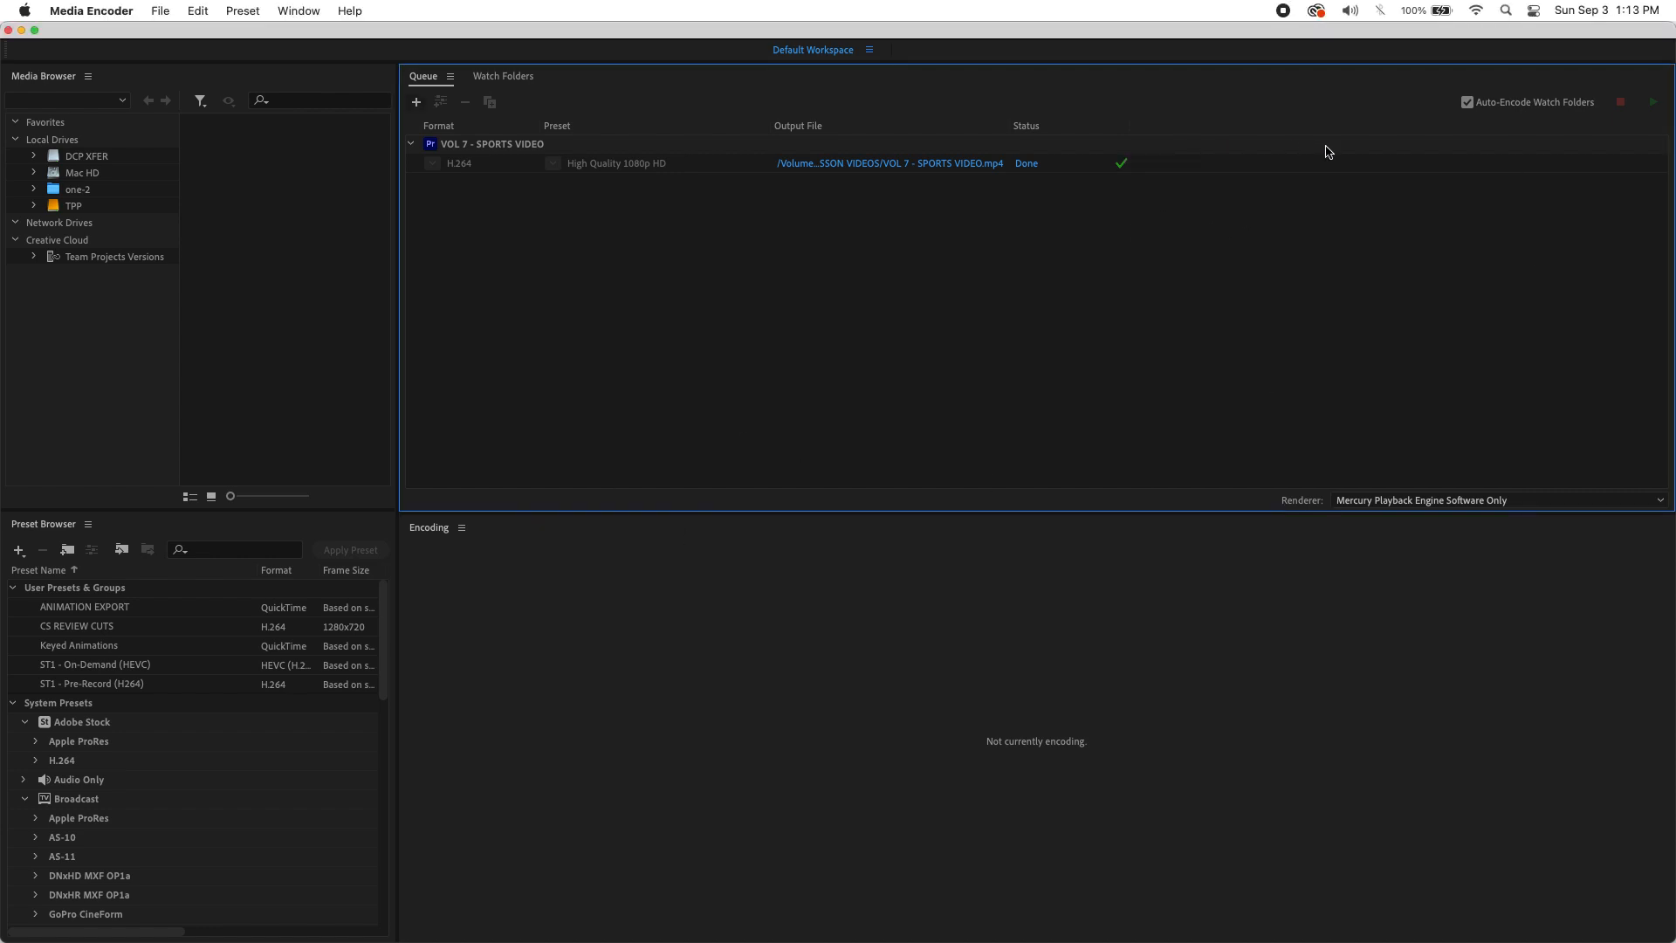